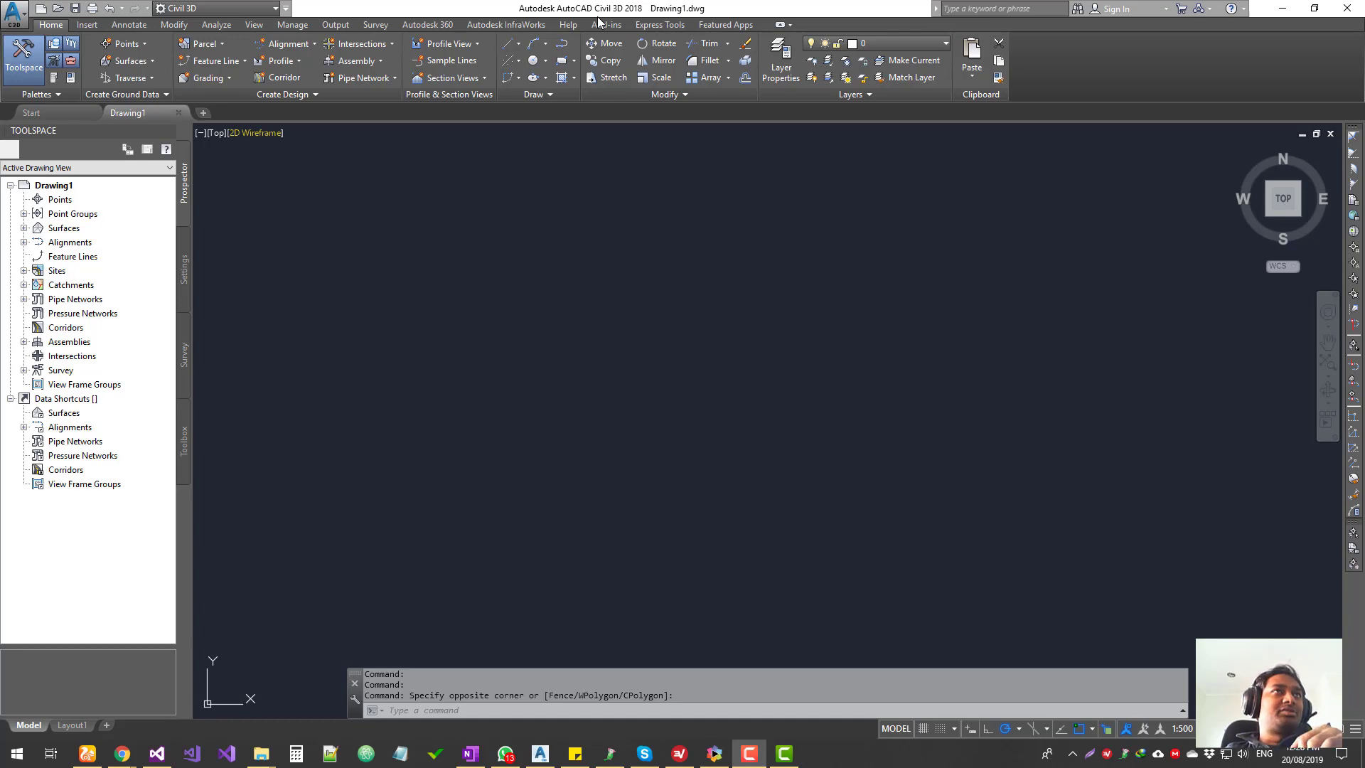
Open Surface.dwg from Recent Documents, skipping the Pay Item Files prompt.
click(9, 21)
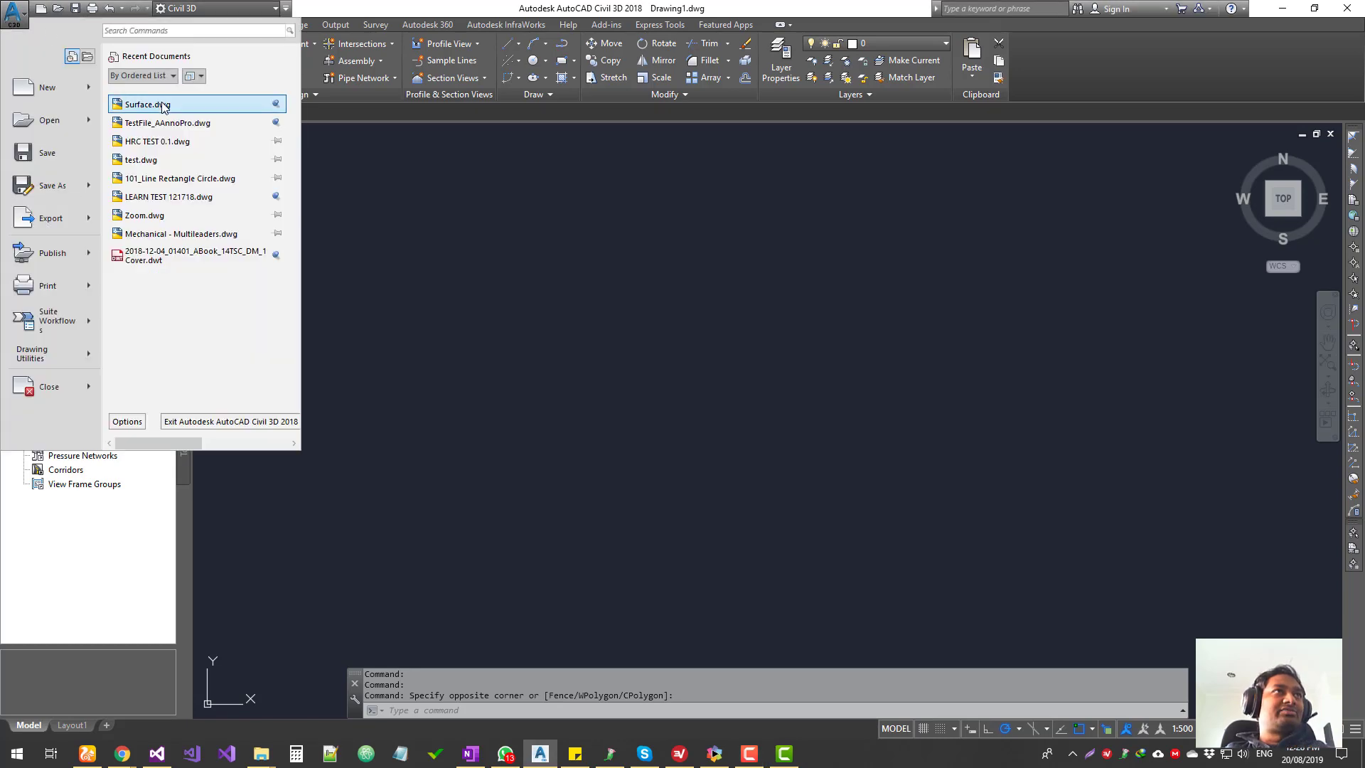
click(163, 105)
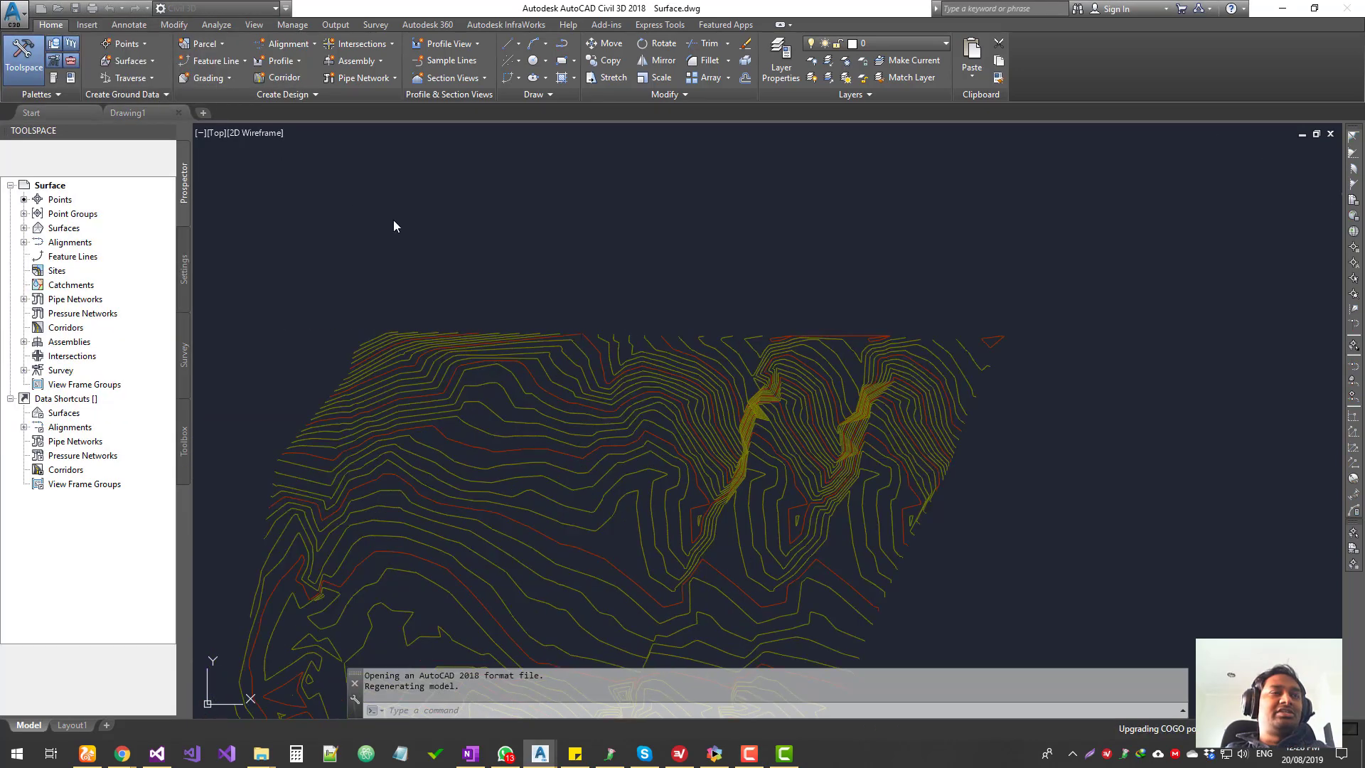
click(659, 400)
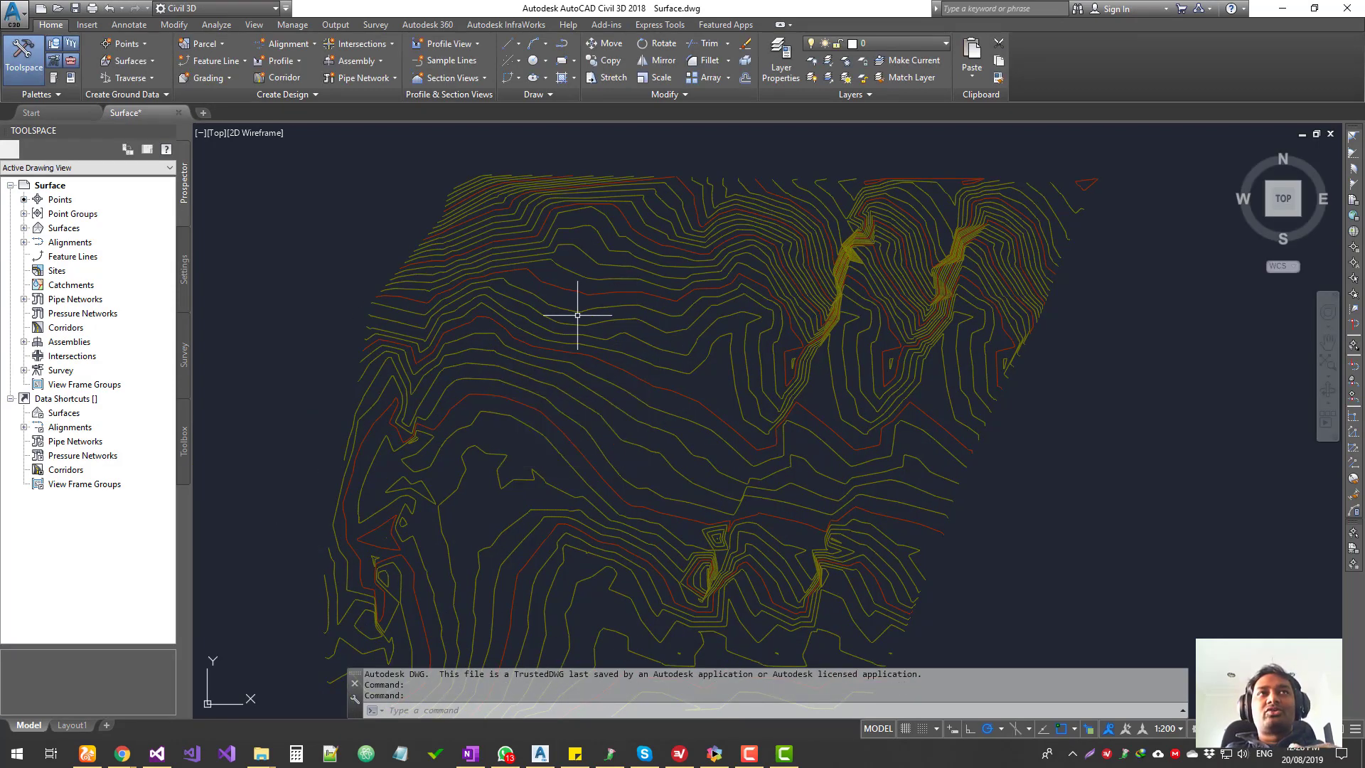
mouse_move(578, 315)
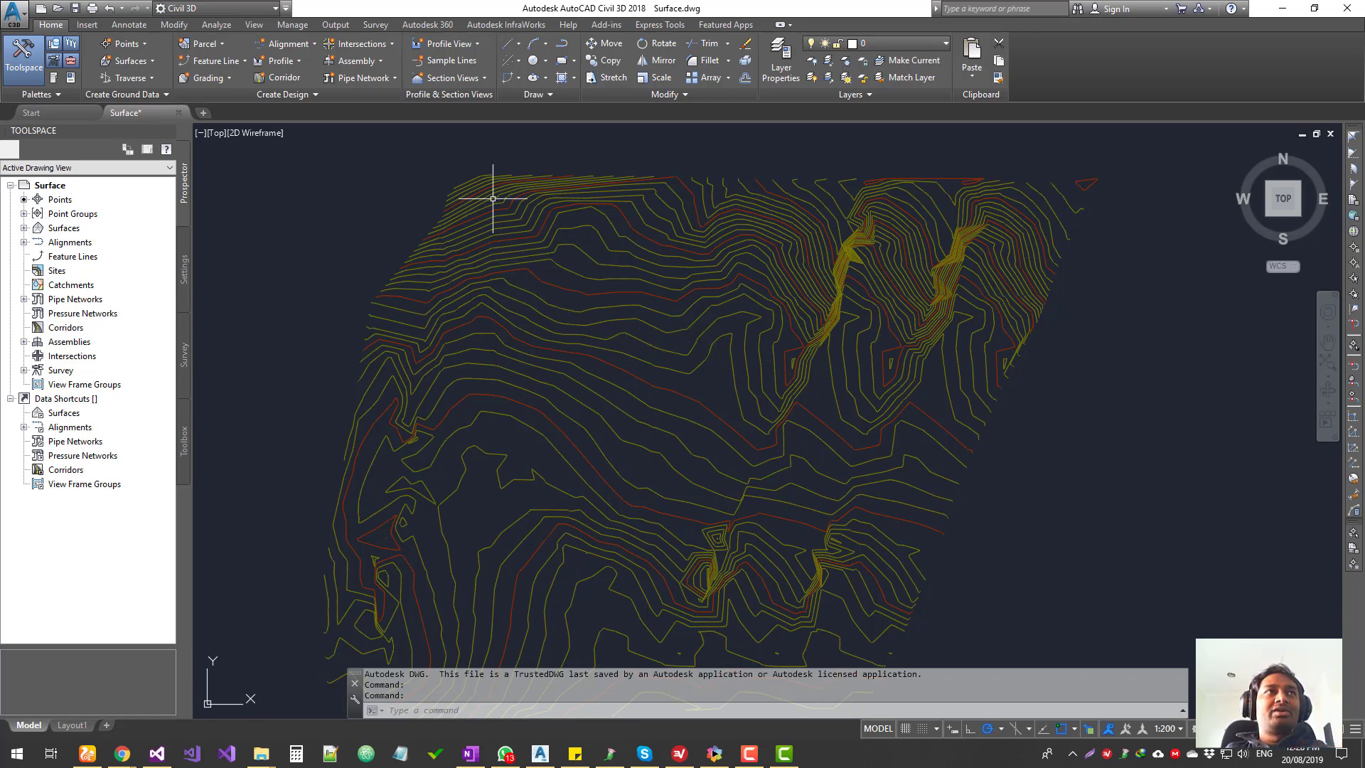
mouse_move(499, 200)
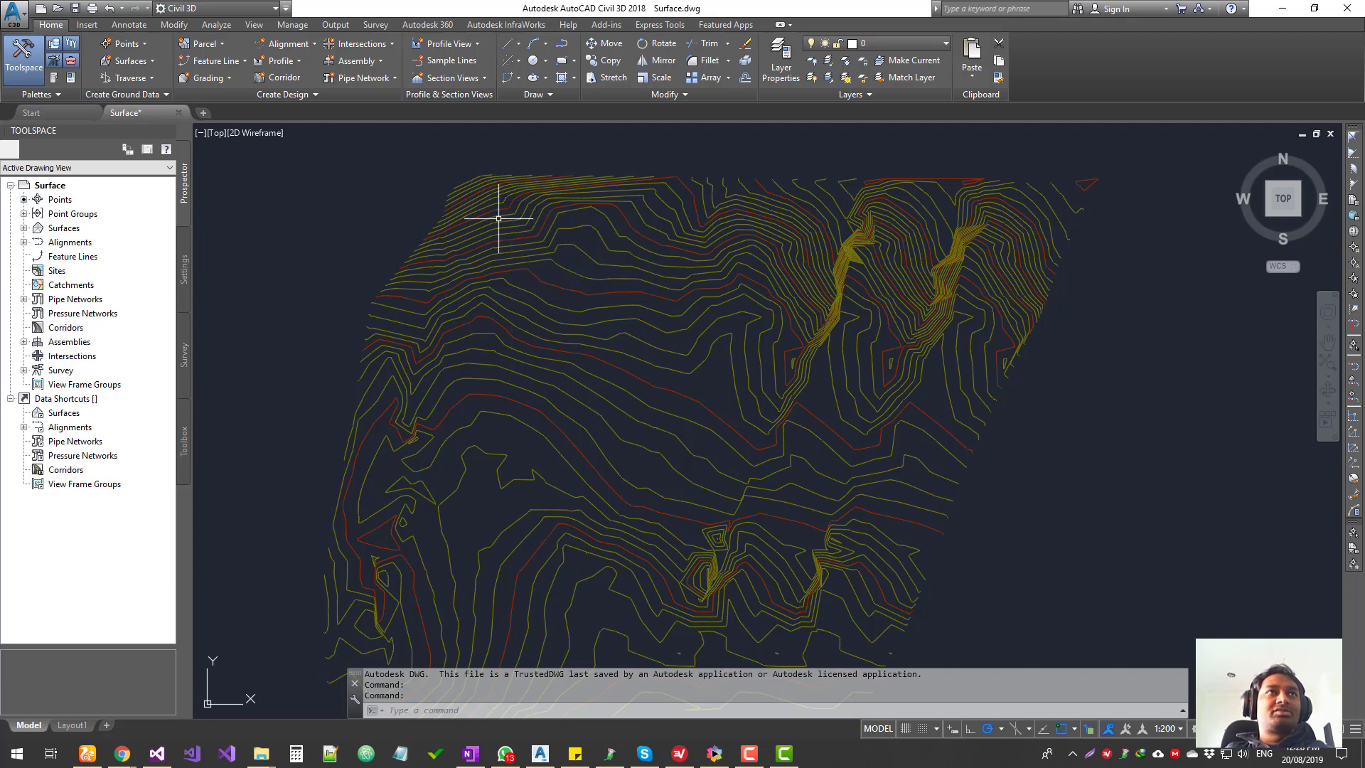
mouse_move(499, 238)
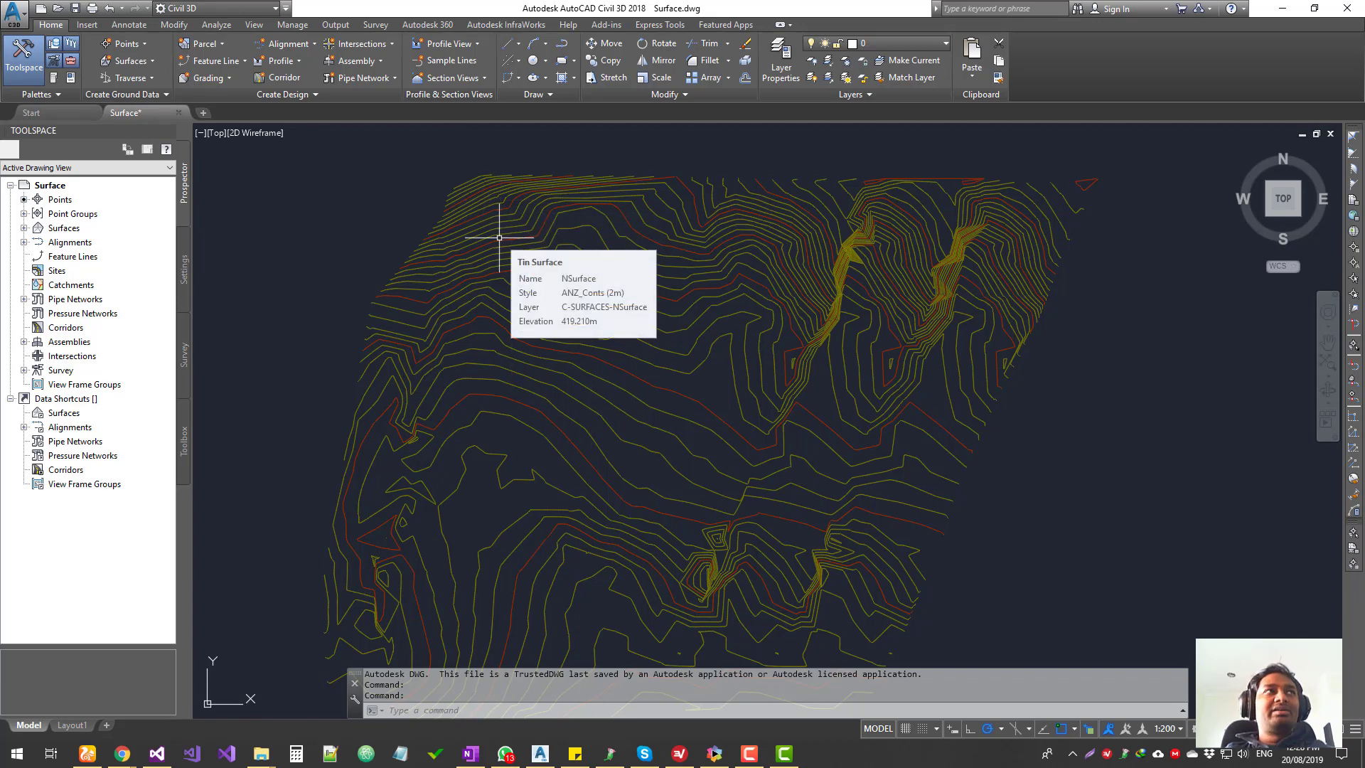
Start a new alignment and name it 'M1 Road CL Alignment - 2km to 12km'.
click(312, 48)
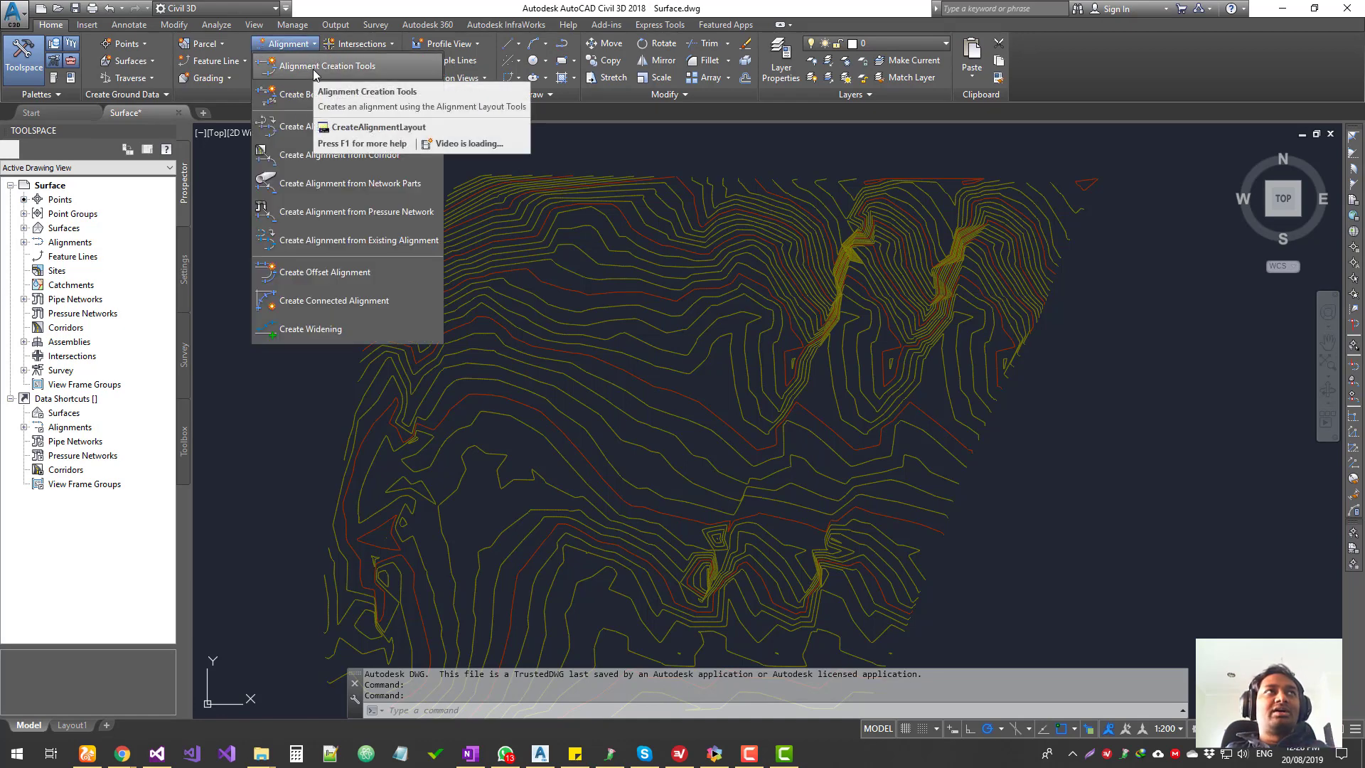
click(315, 71)
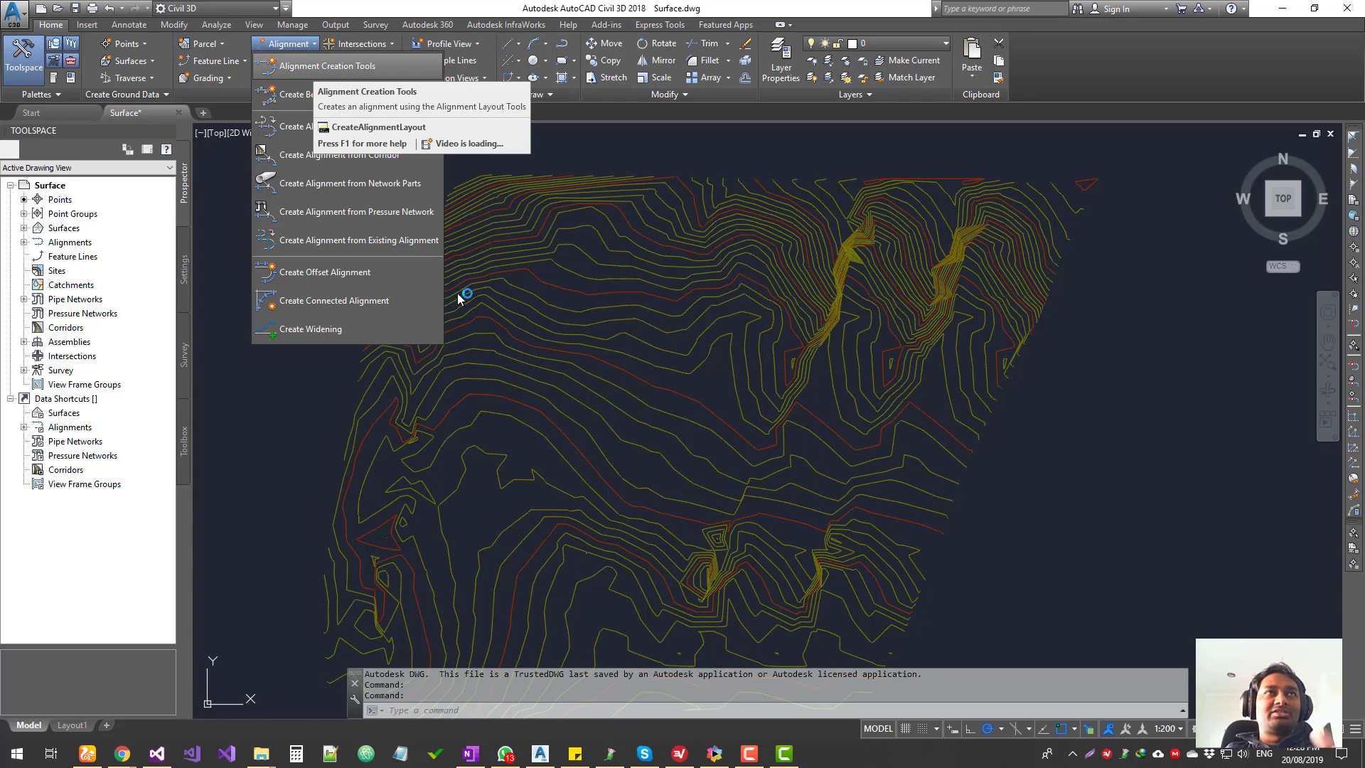
drag(1005, 221, 607, 163)
click(609, 194)
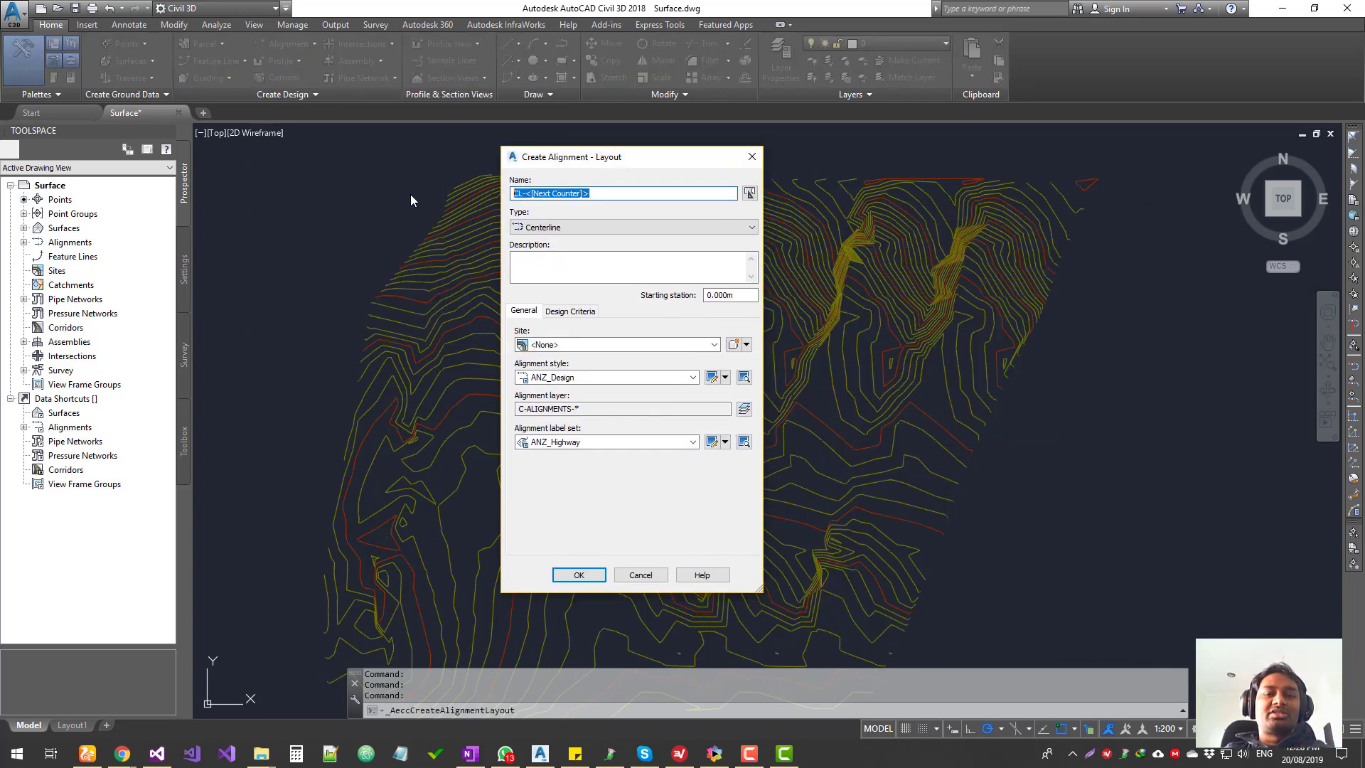
text(M)
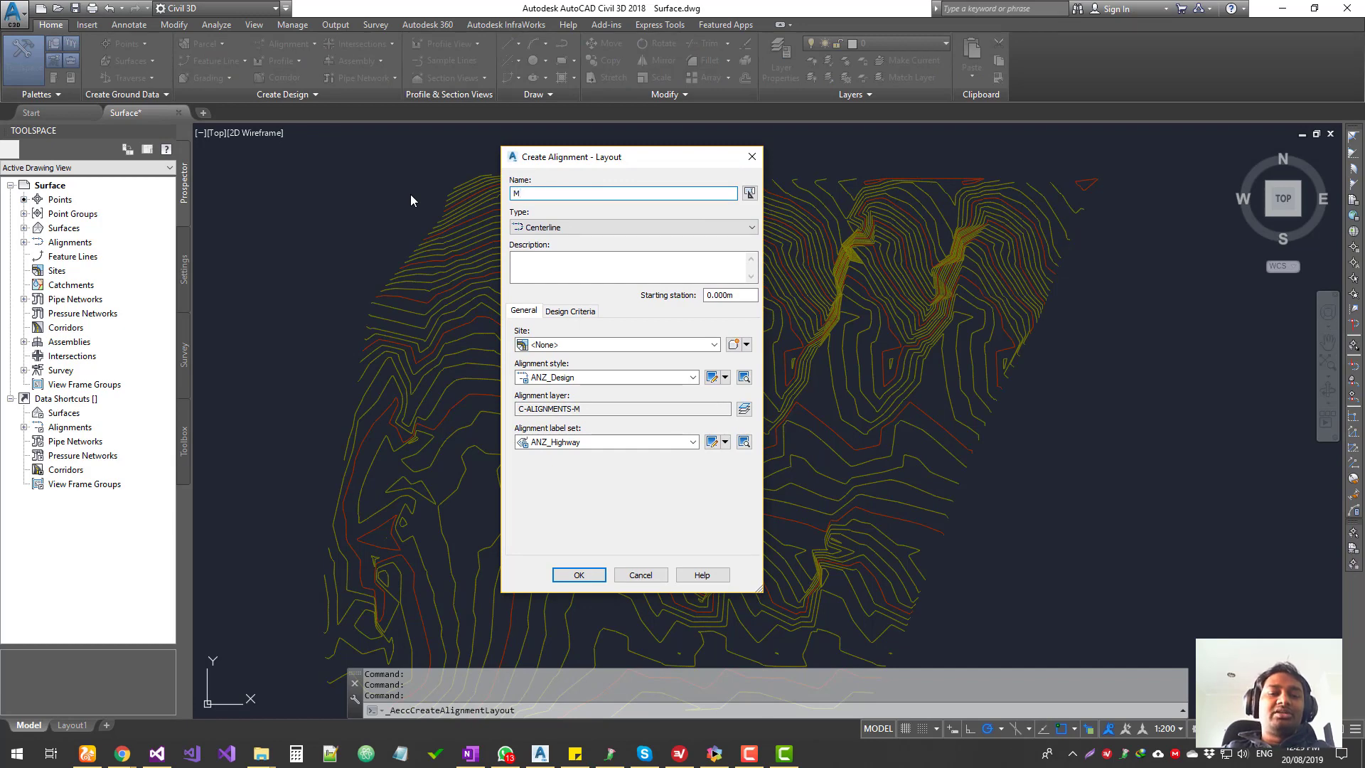
text(1 Road )
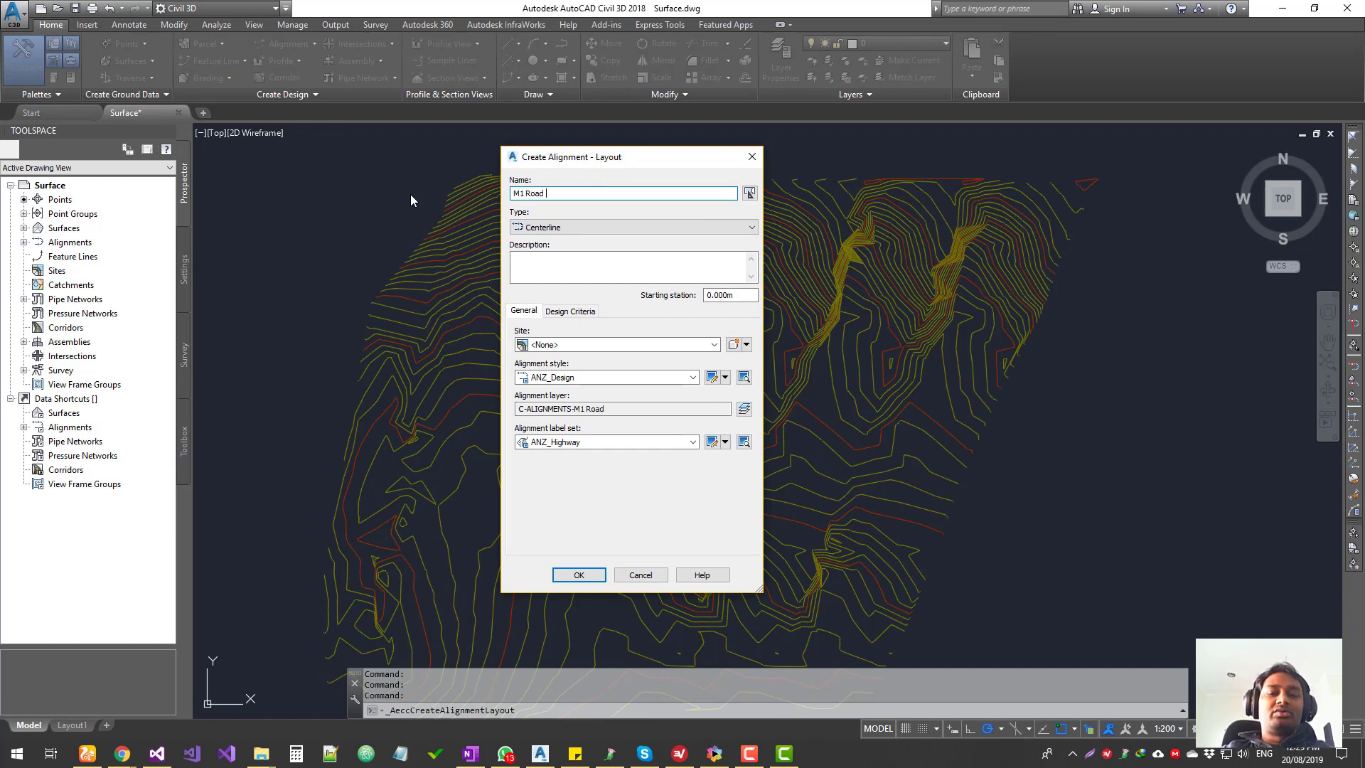
text(CL Alignment)
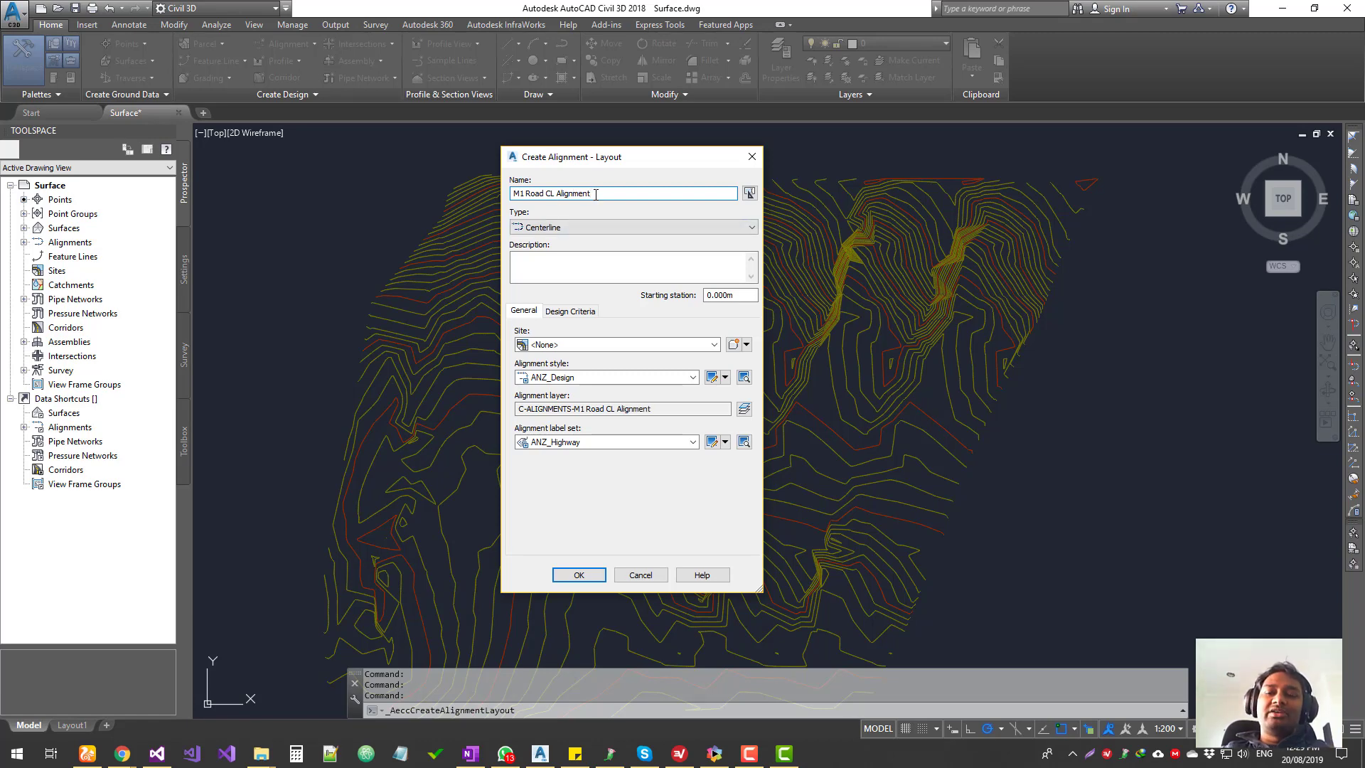
text(- 2km to 12km)
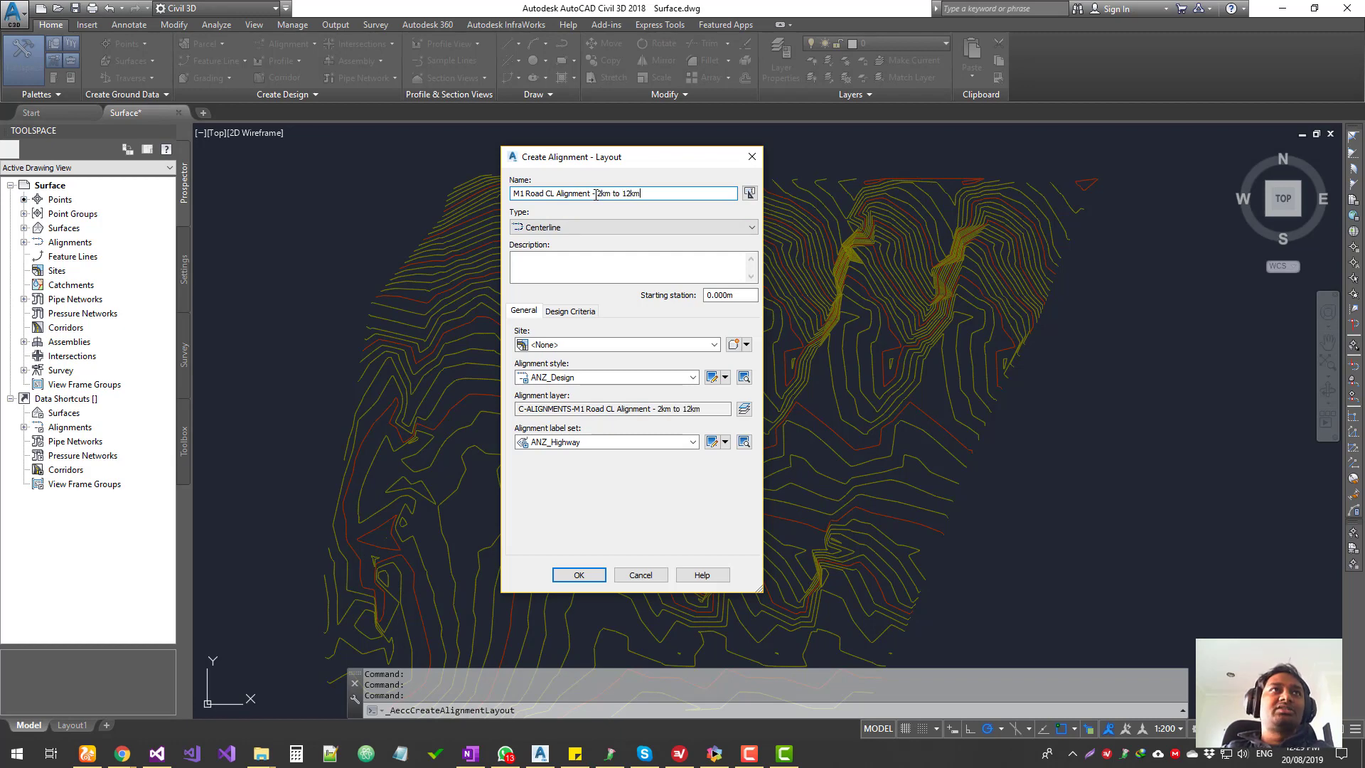
Copy the name into the description, keep type Centerline, and create the alignment.
drag(655, 197, 449, 198)
key(ctrl+c)
click(608, 268)
key(ctrl+v)
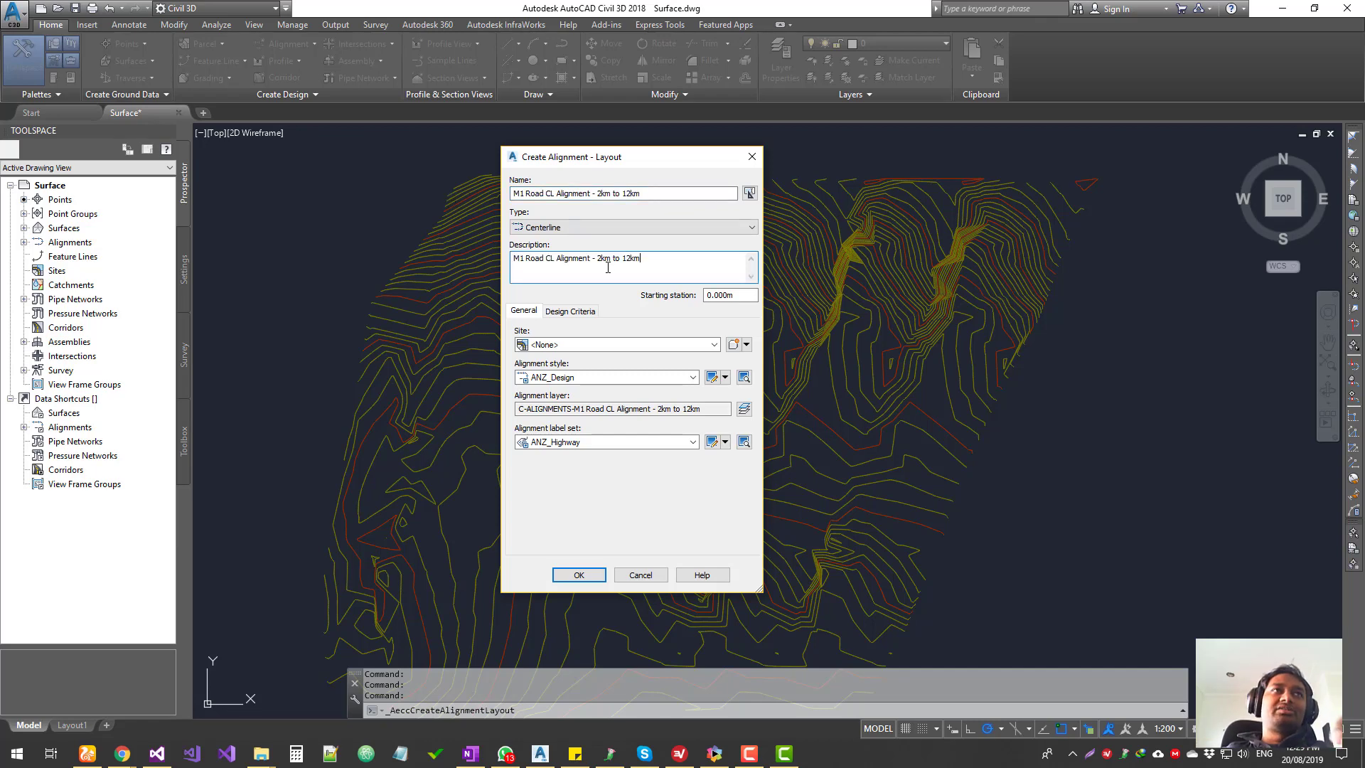
click(554, 229)
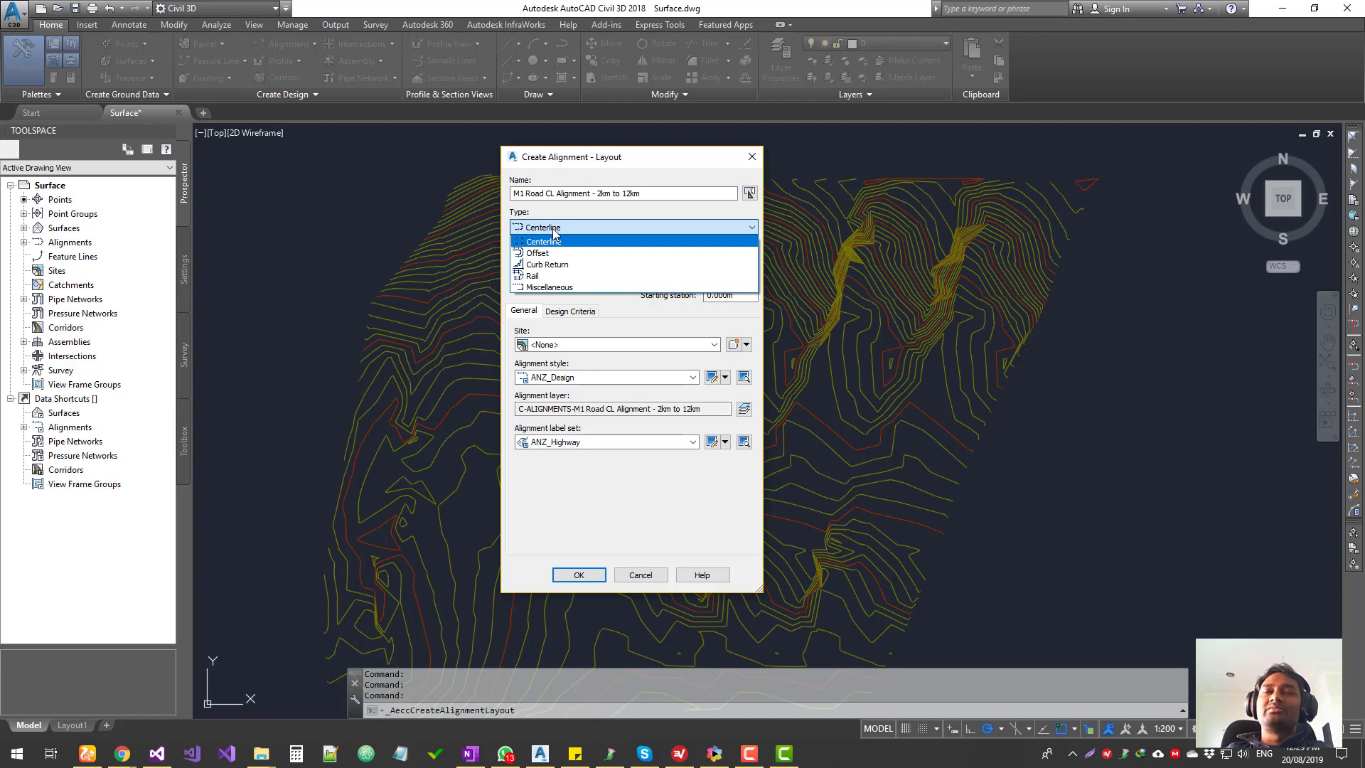
click(556, 242)
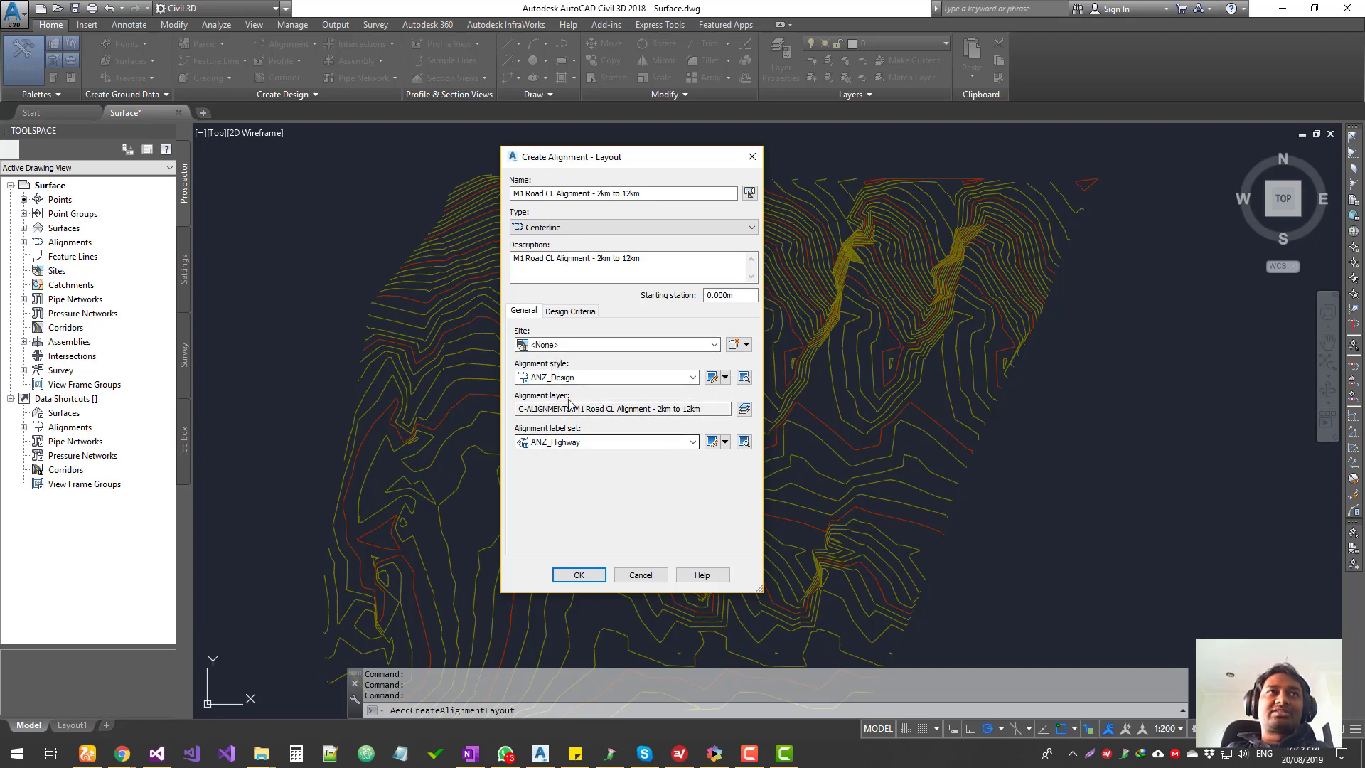
click(569, 311)
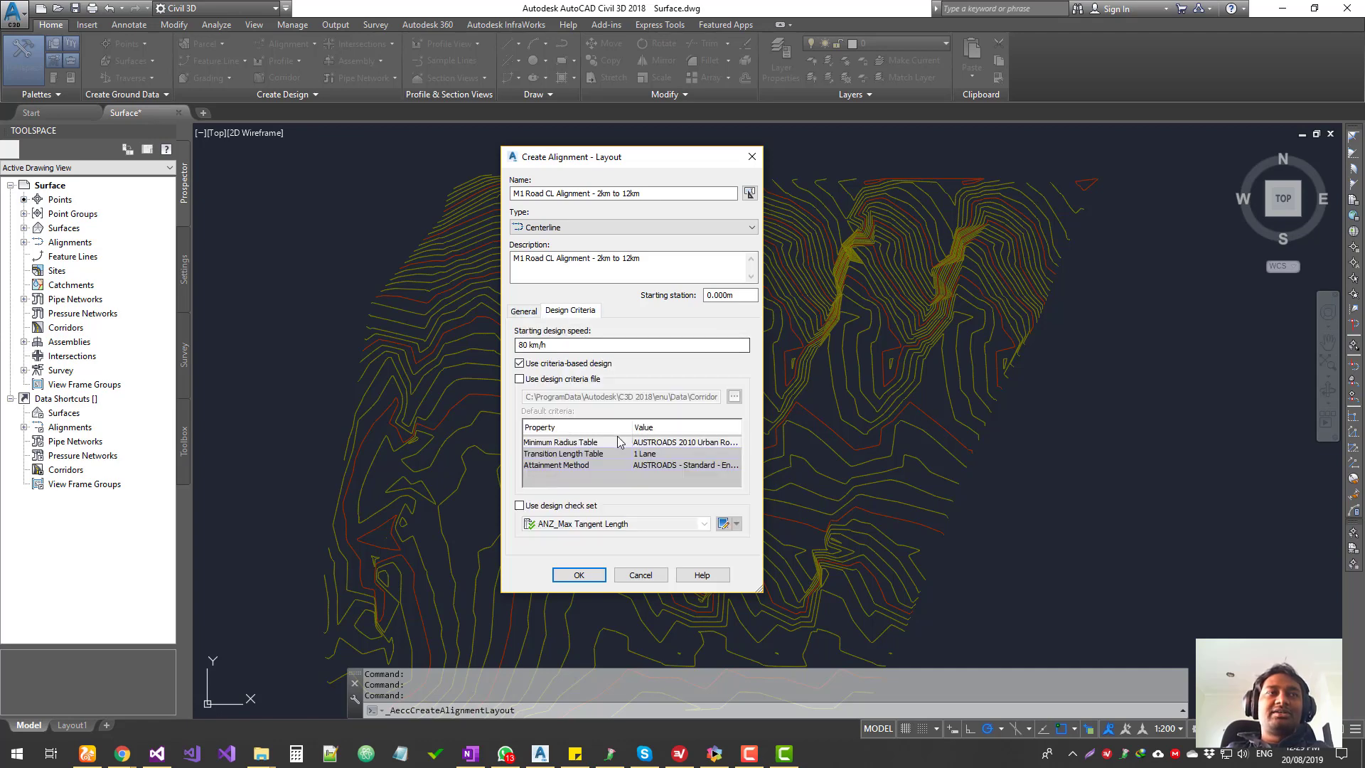
click(524, 312)
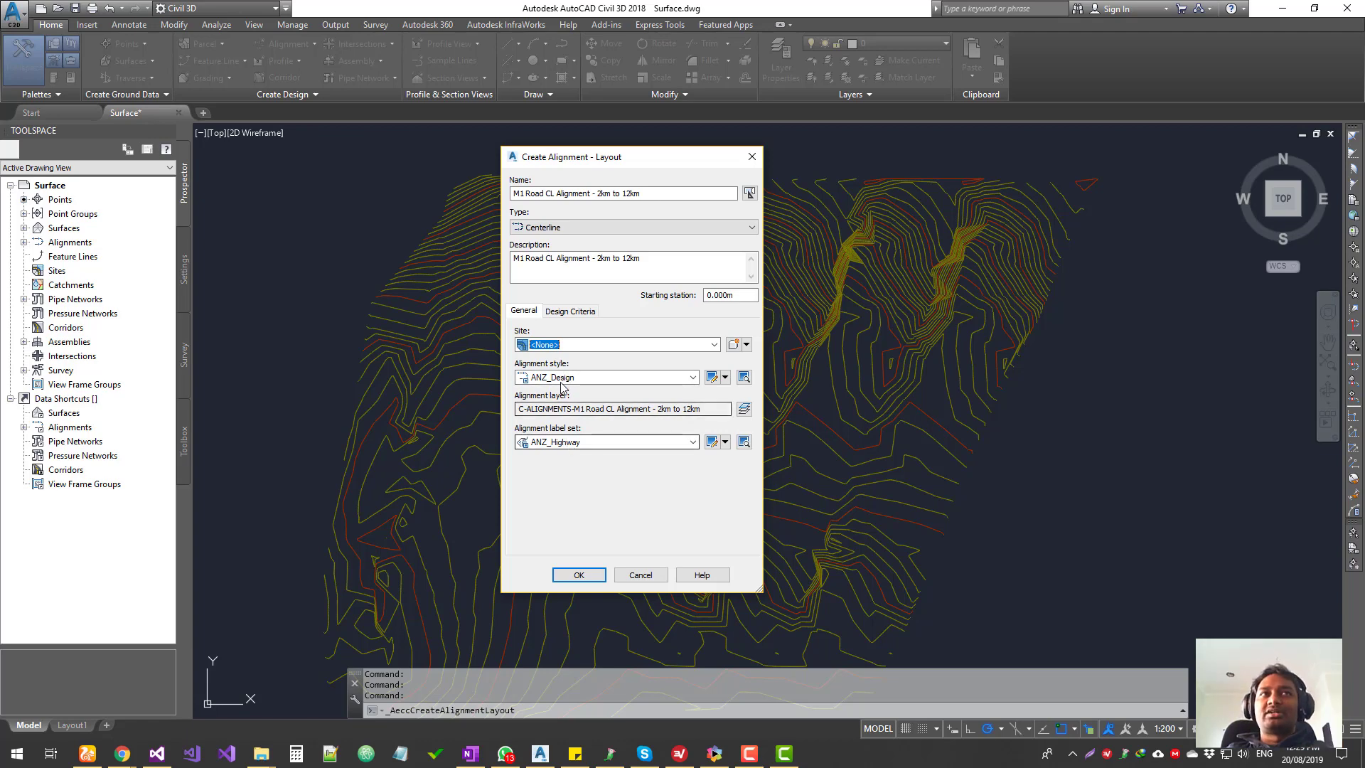
click(579, 575)
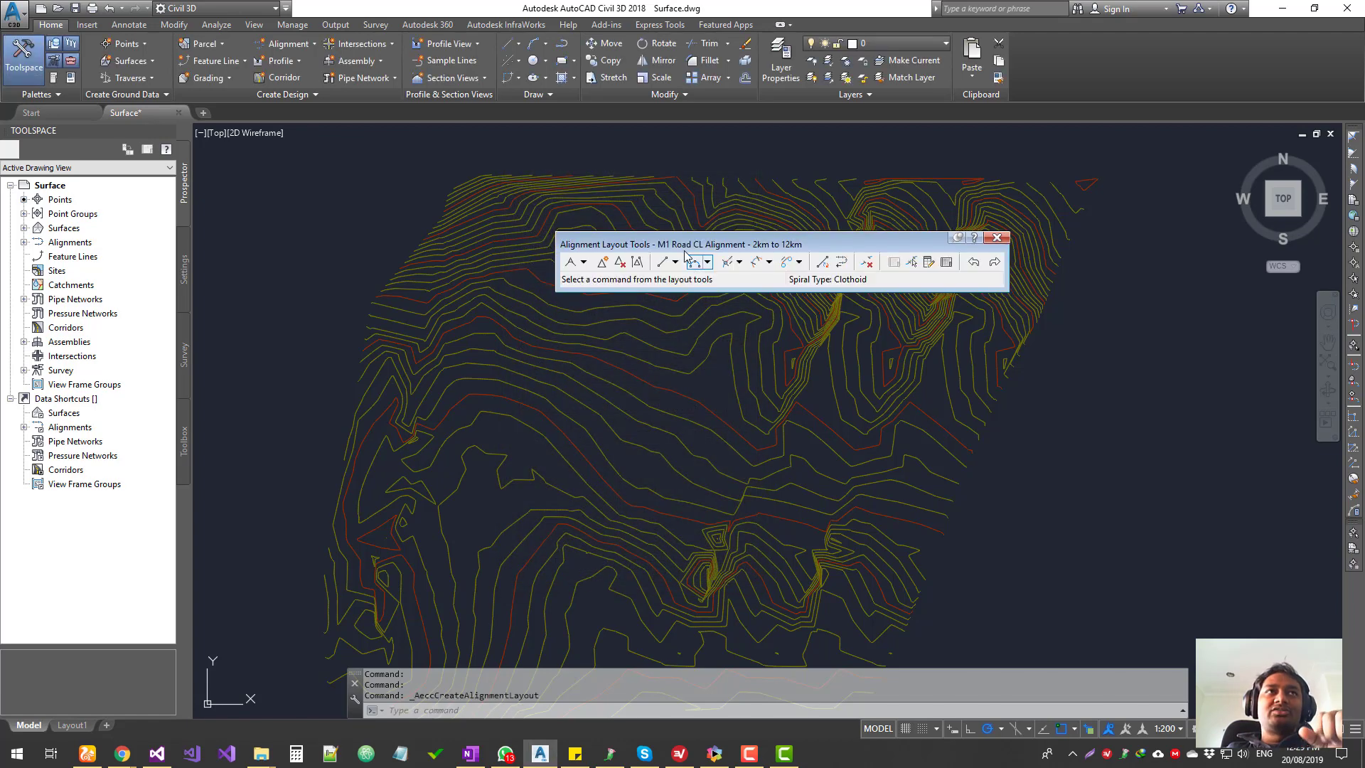
Turn off incoming and outgoing spirals and choose tangent-tangent layout with curves.
drag(683, 247, 706, 275)
click(608, 289)
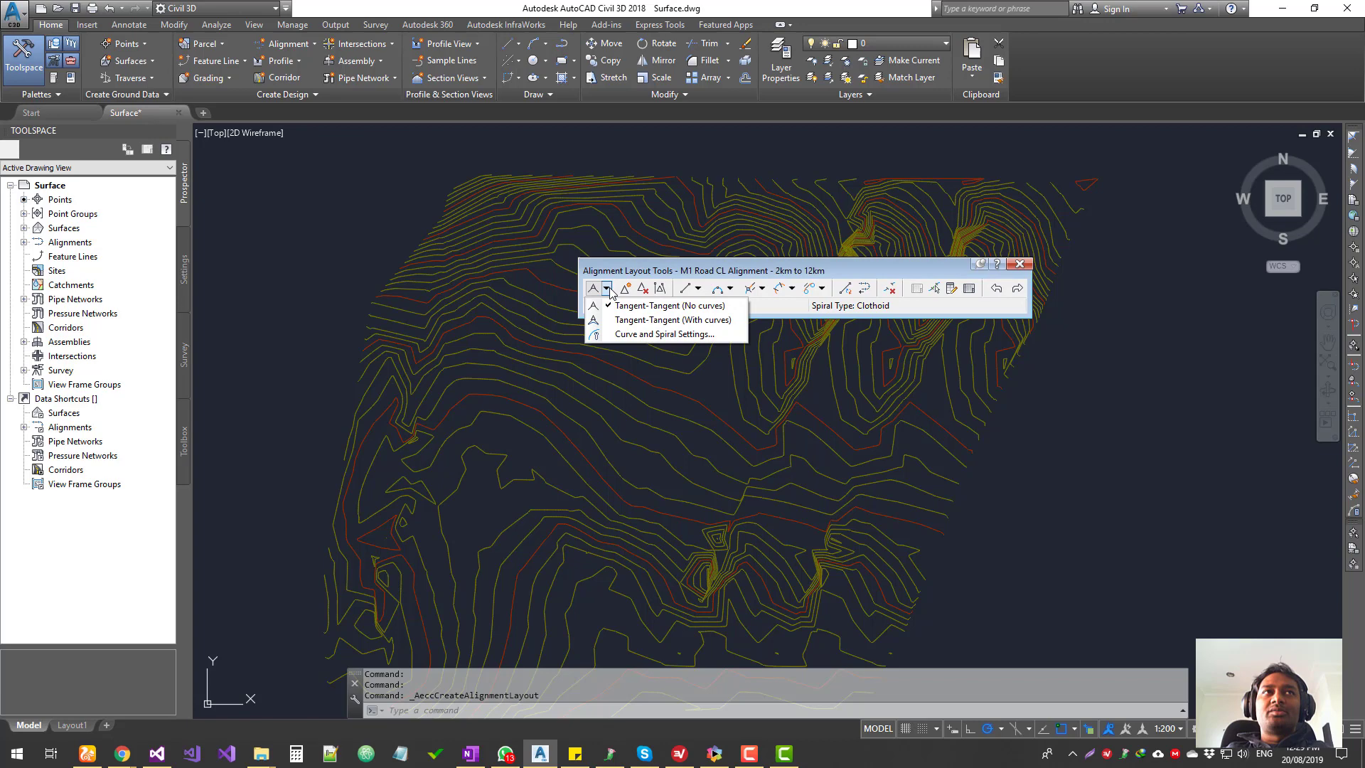
click(660, 337)
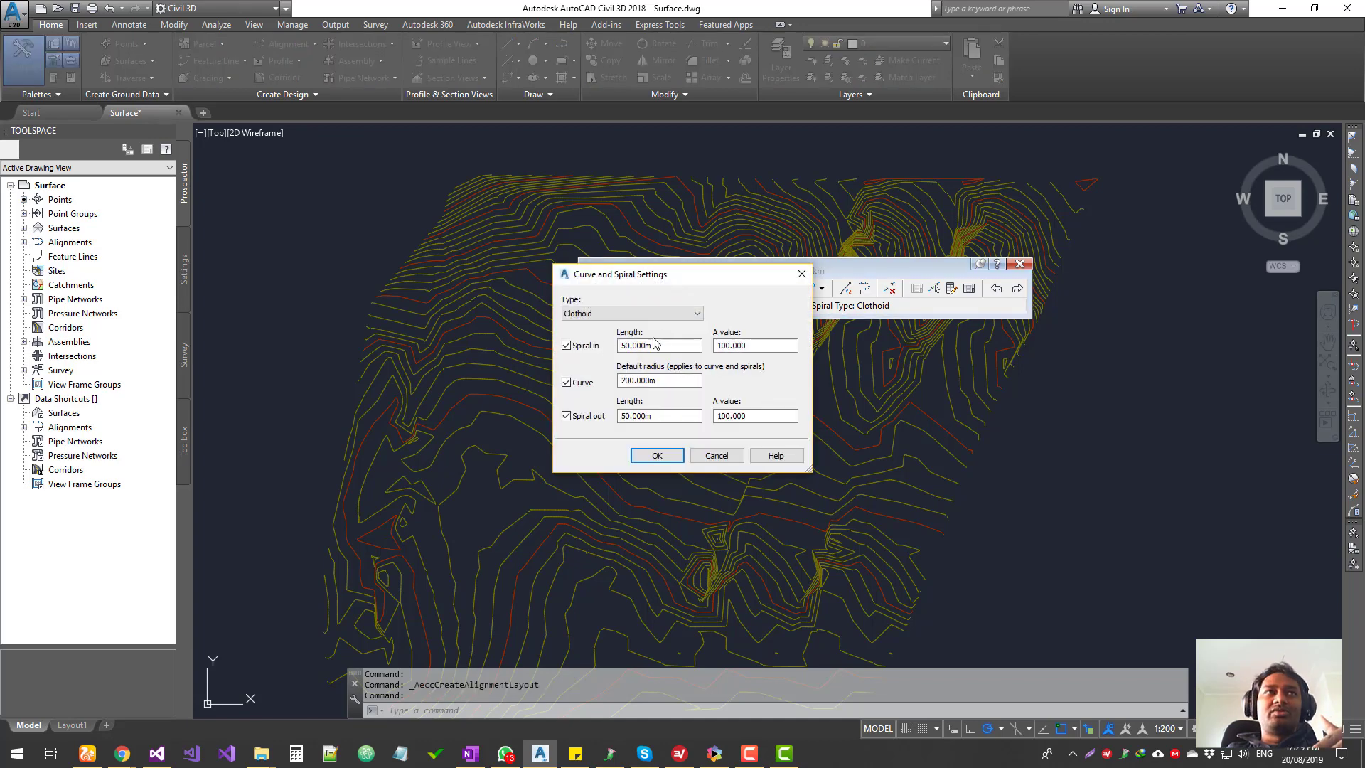
click(568, 346)
click(567, 417)
click(657, 456)
click(607, 288)
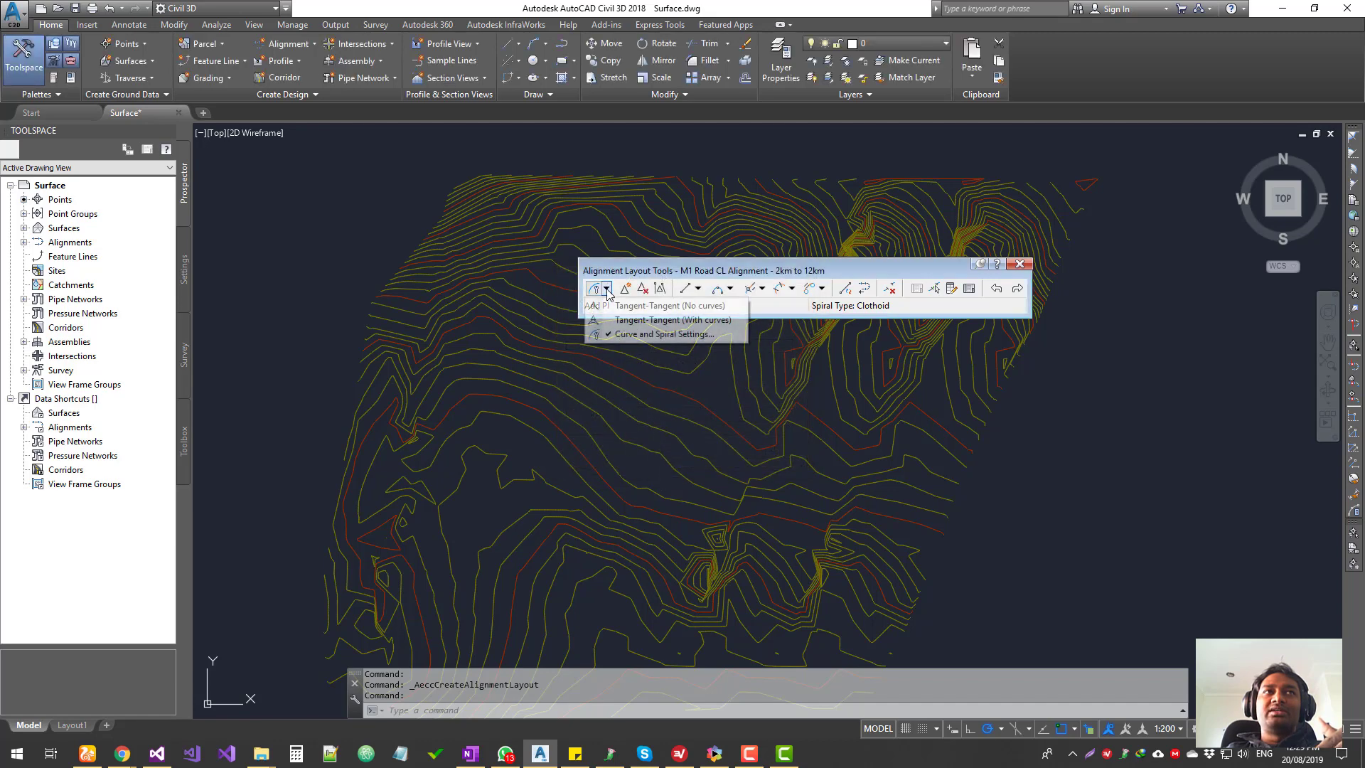
click(660, 322)
Place the remaining PI points, end the layout, and close the Alignment Layout Tools toolbar.
scroll(577, 489, down, 4)
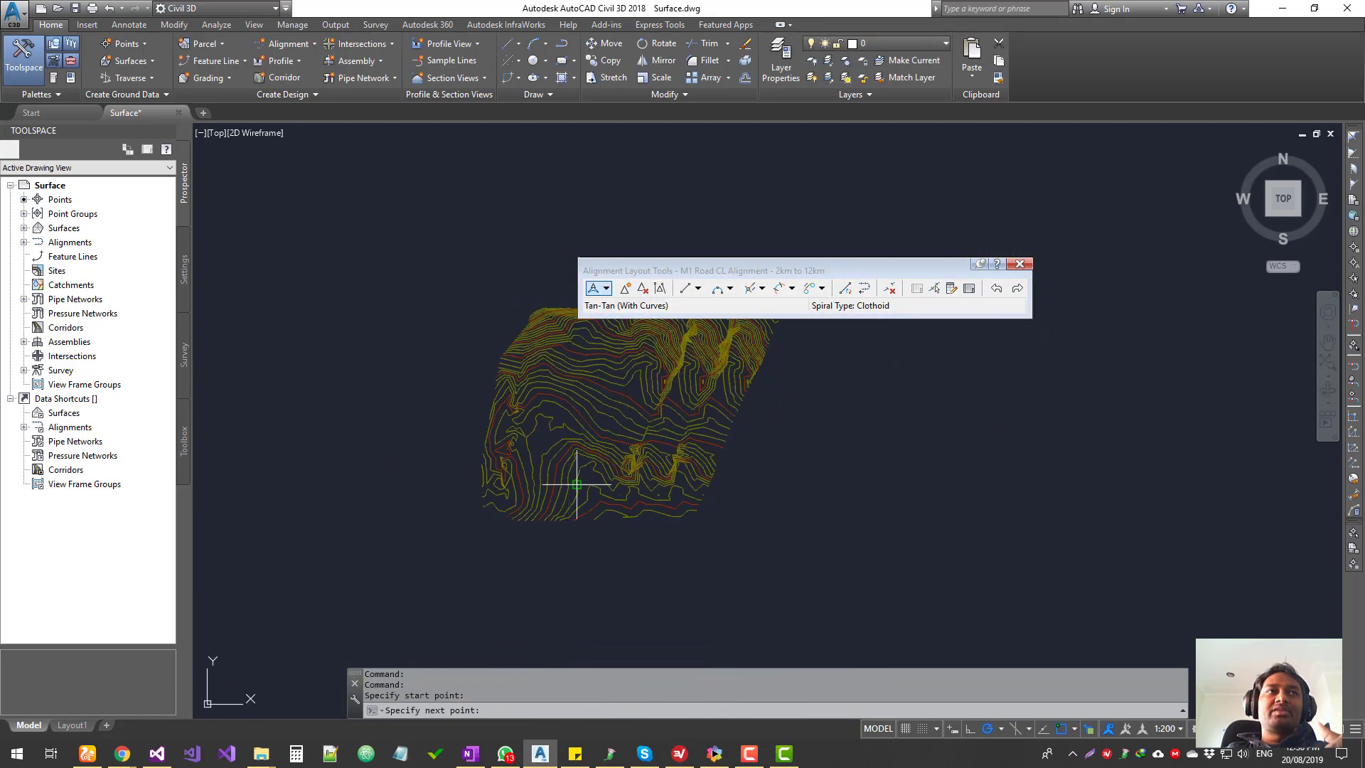
click(552, 429)
click(583, 408)
click(561, 367)
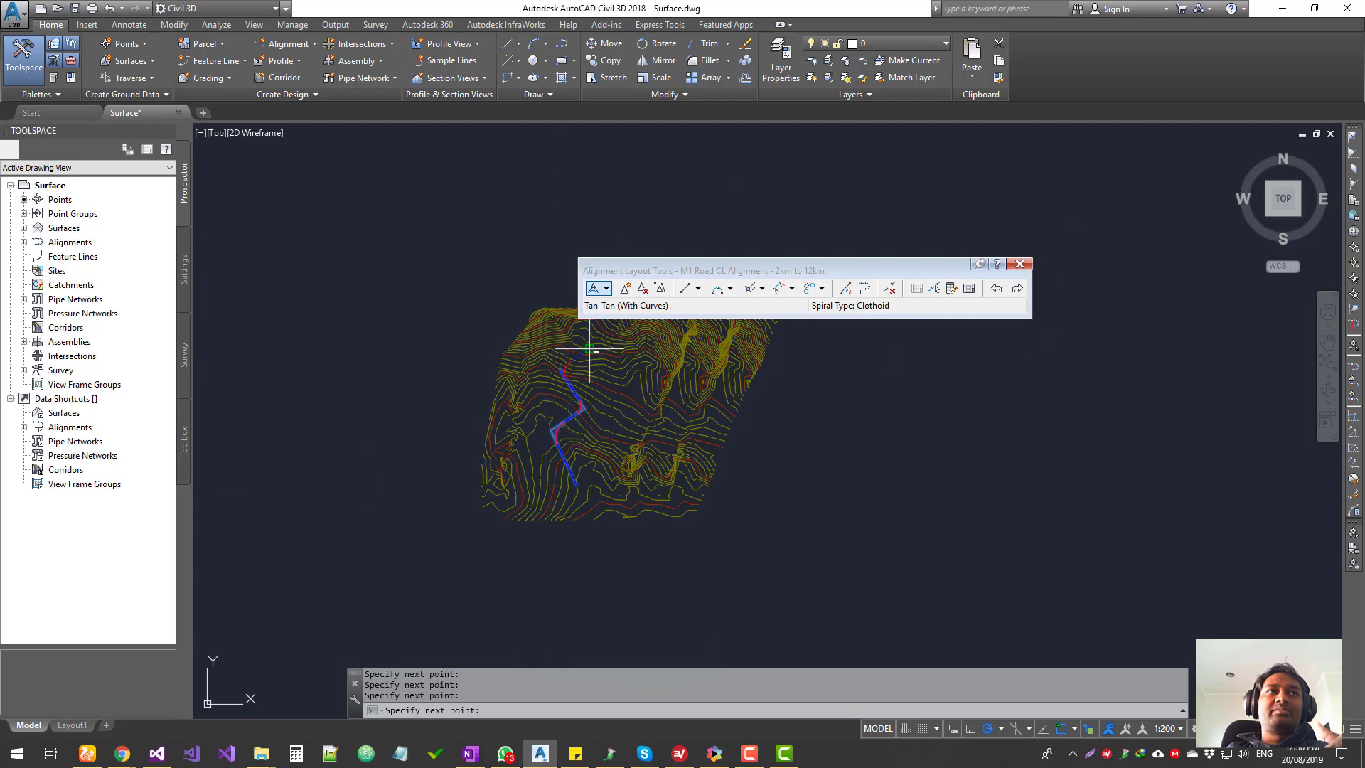
click(663, 343)
click(661, 401)
right_click(661, 402)
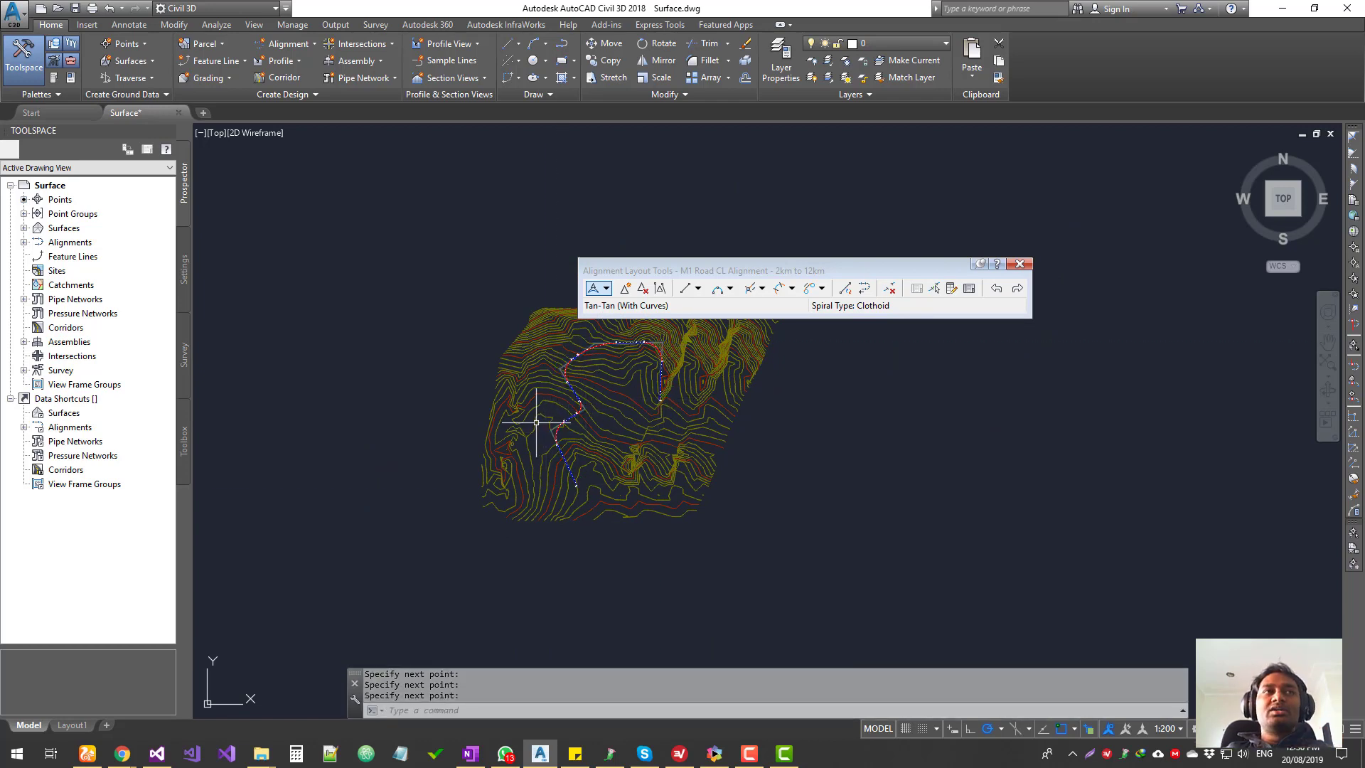
drag(793, 267, 782, 212)
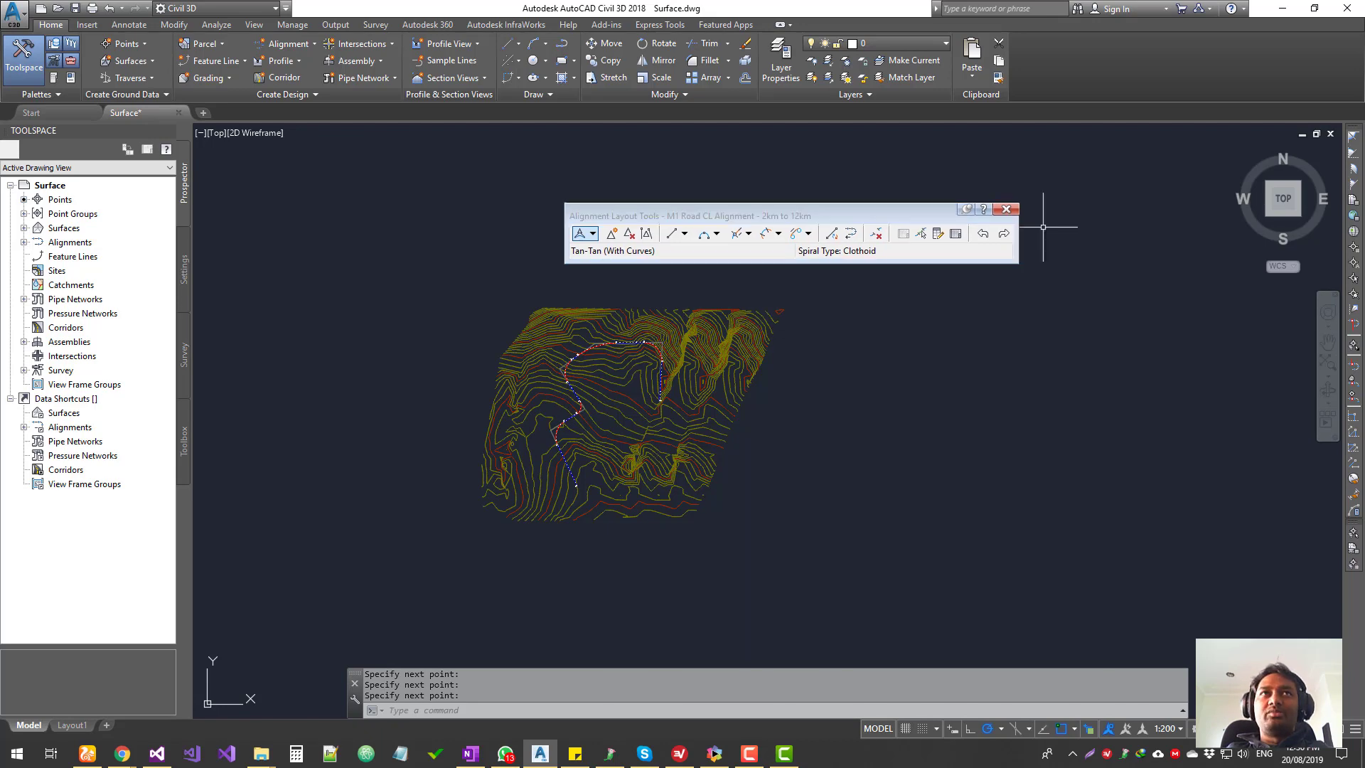
click(1005, 210)
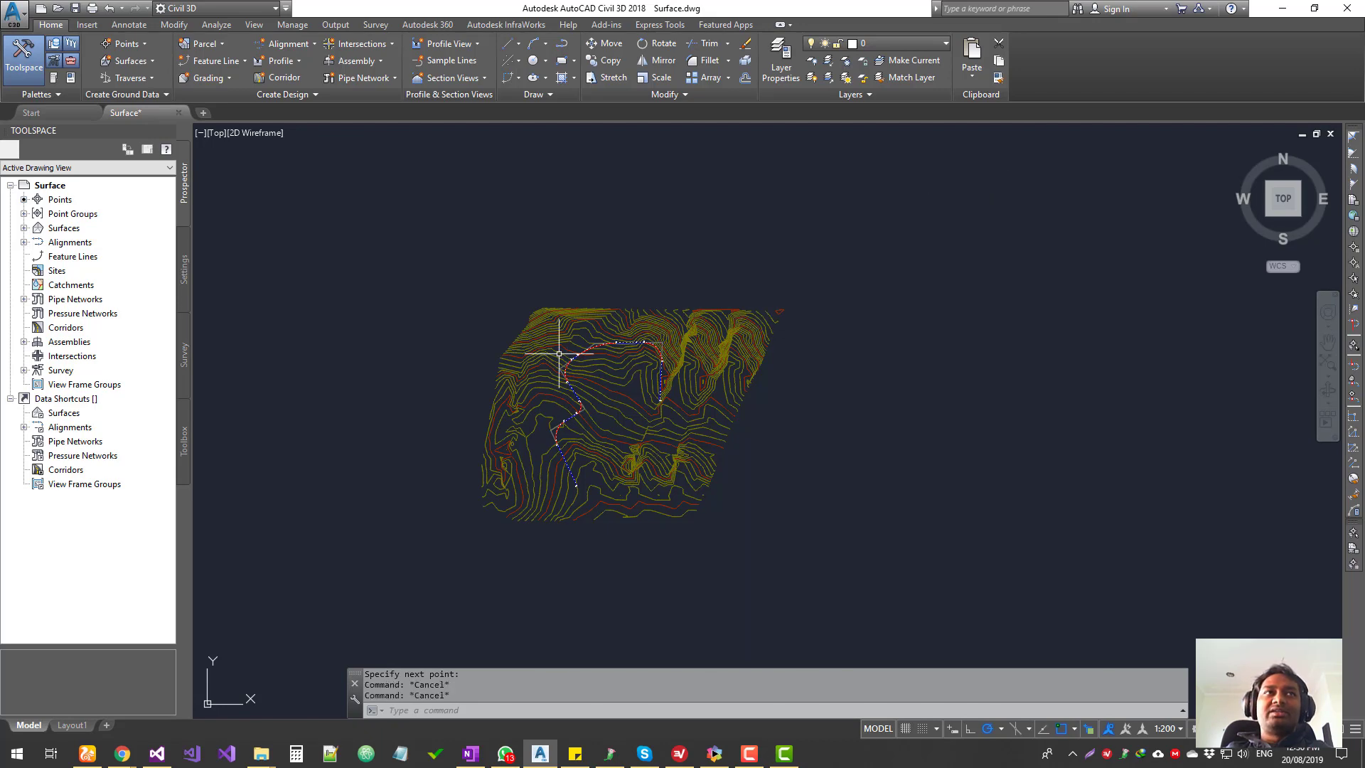
Check the station tooltips along M1 Road CL Alignment and select it.
scroll(649, 360, up, 6)
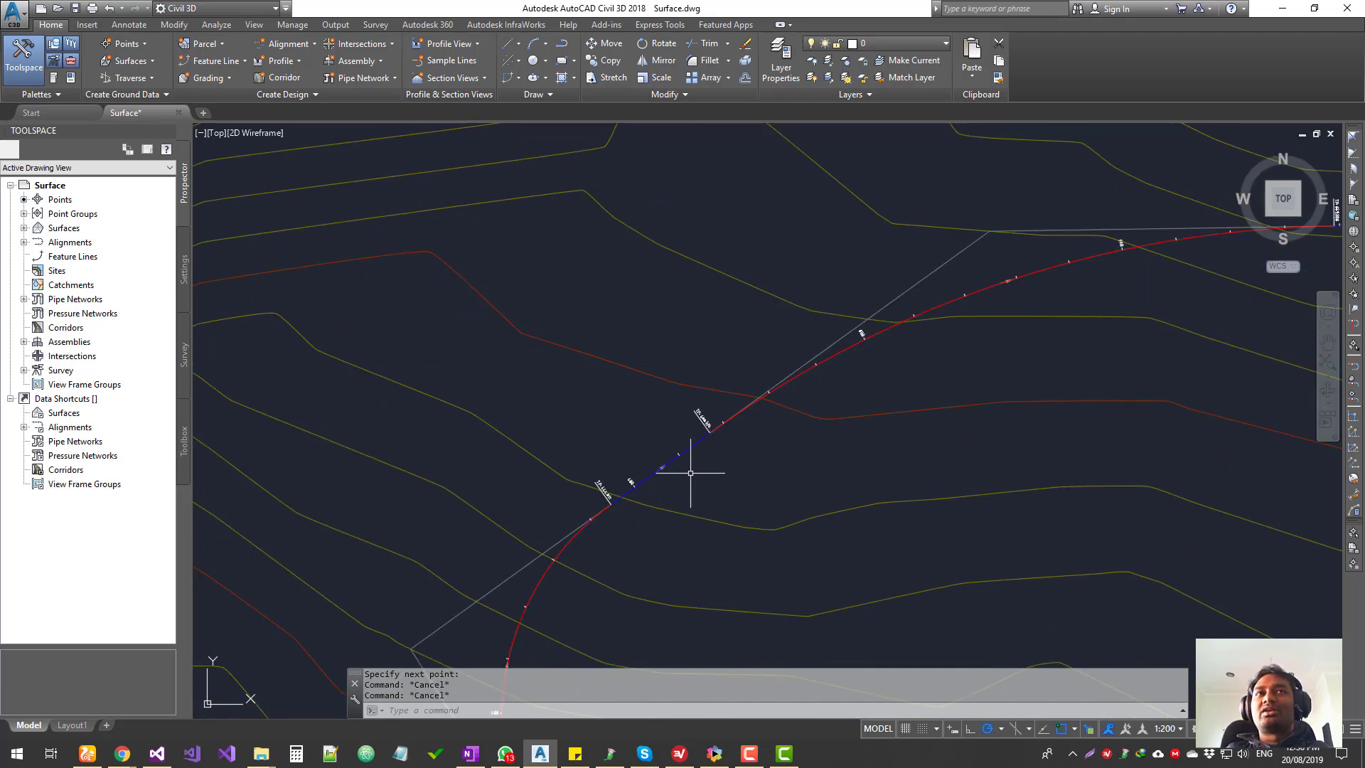
mouse_move(689, 473)
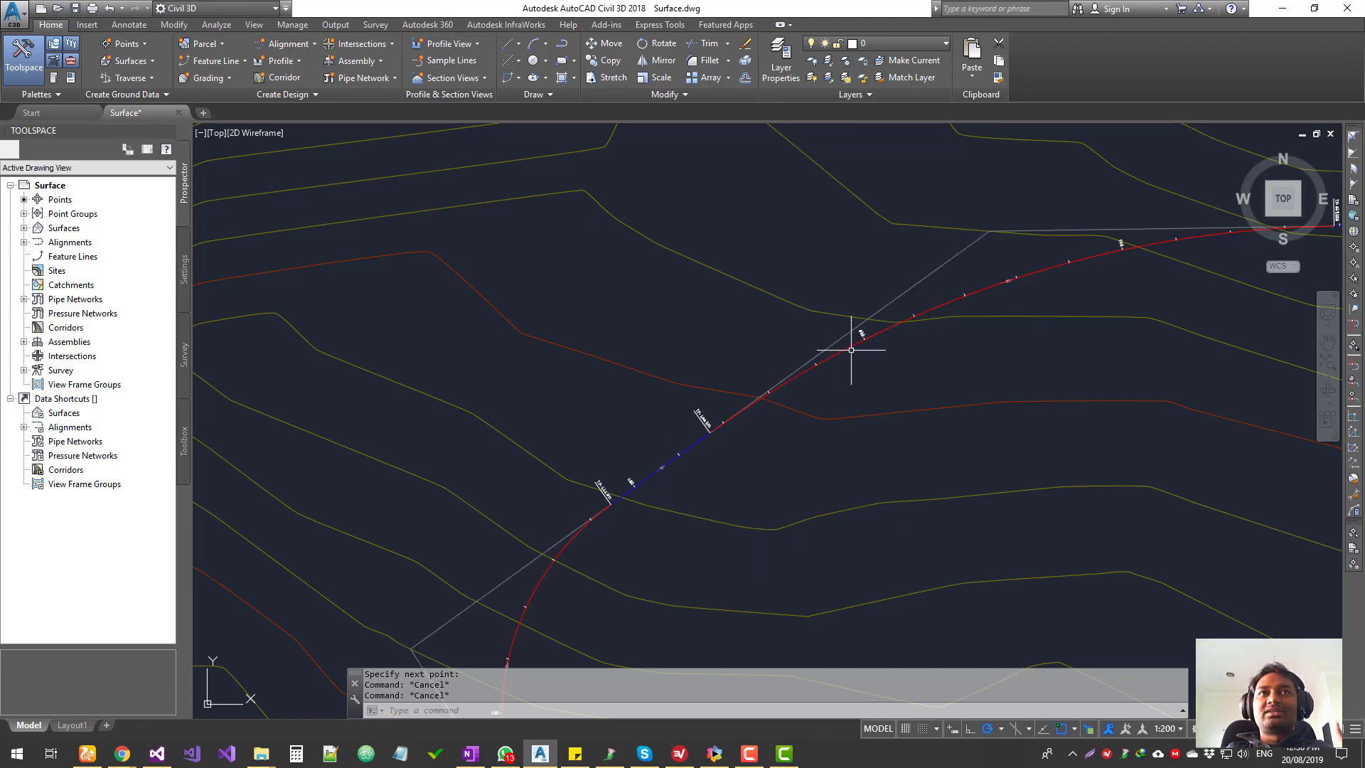
mouse_move(850, 348)
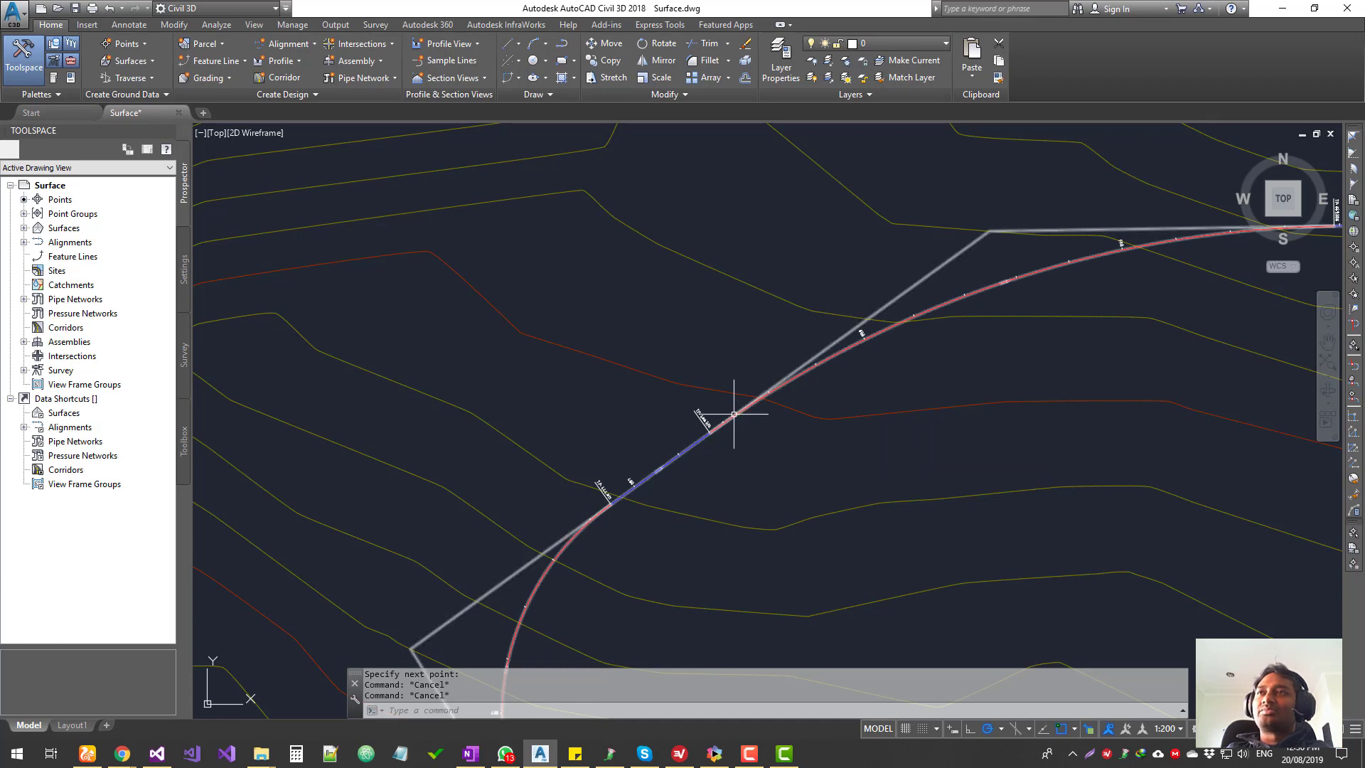
mouse_move(734, 413)
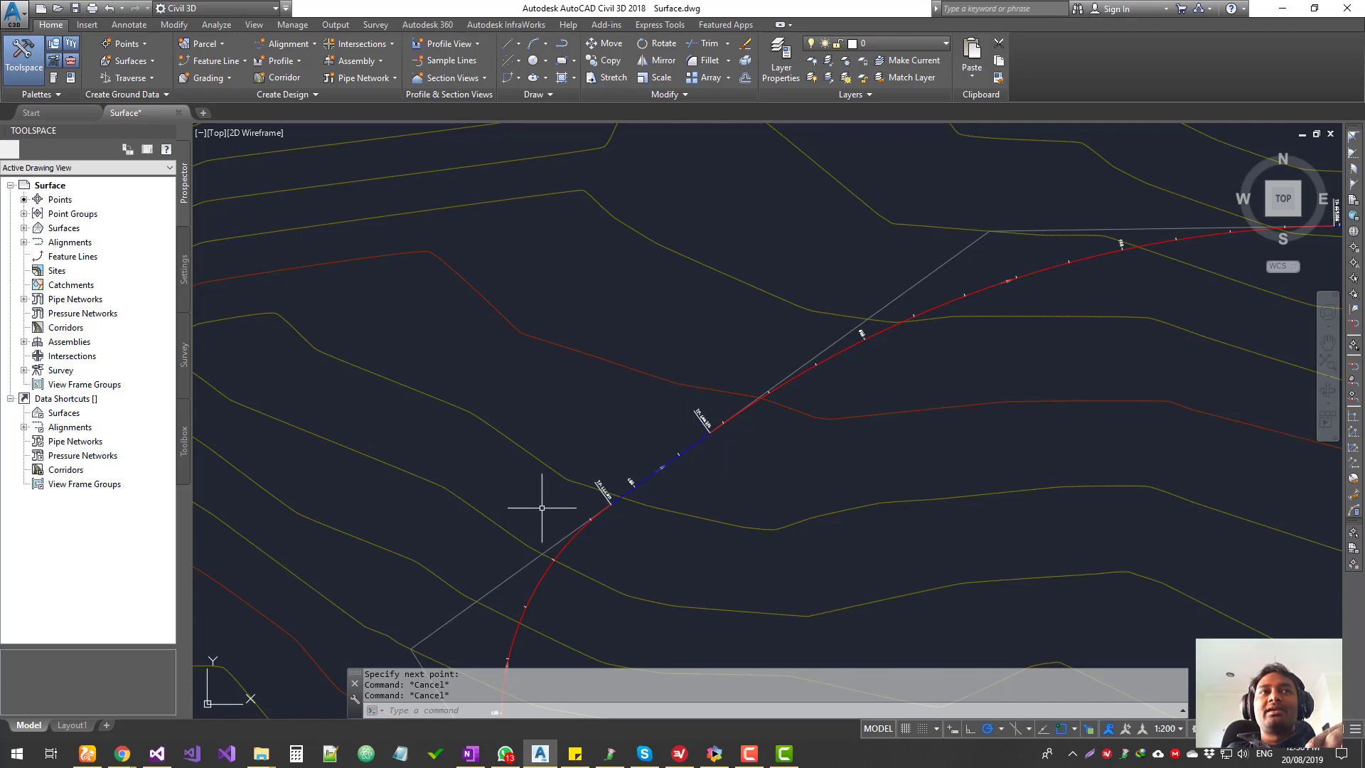
mouse_move(949, 294)
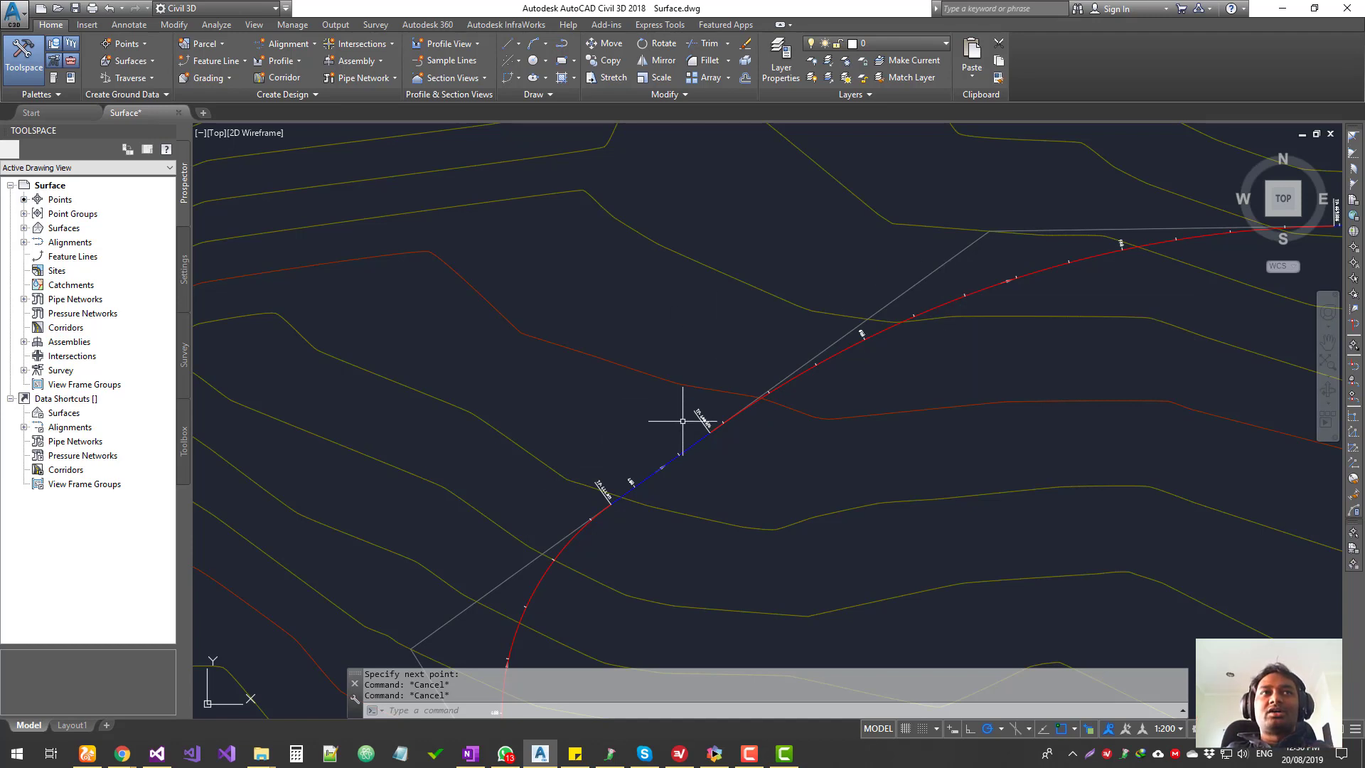
click(629, 489)
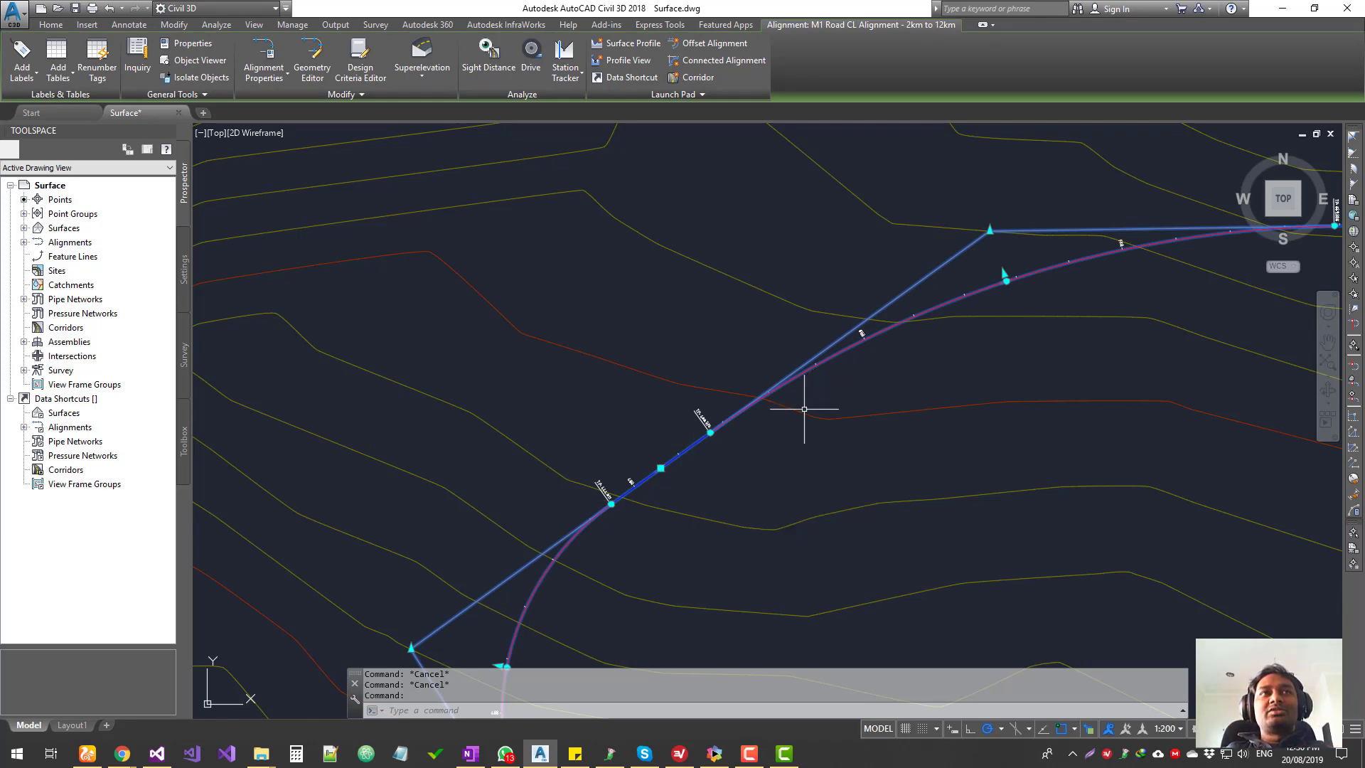
scroll(753, 449, down, 5)
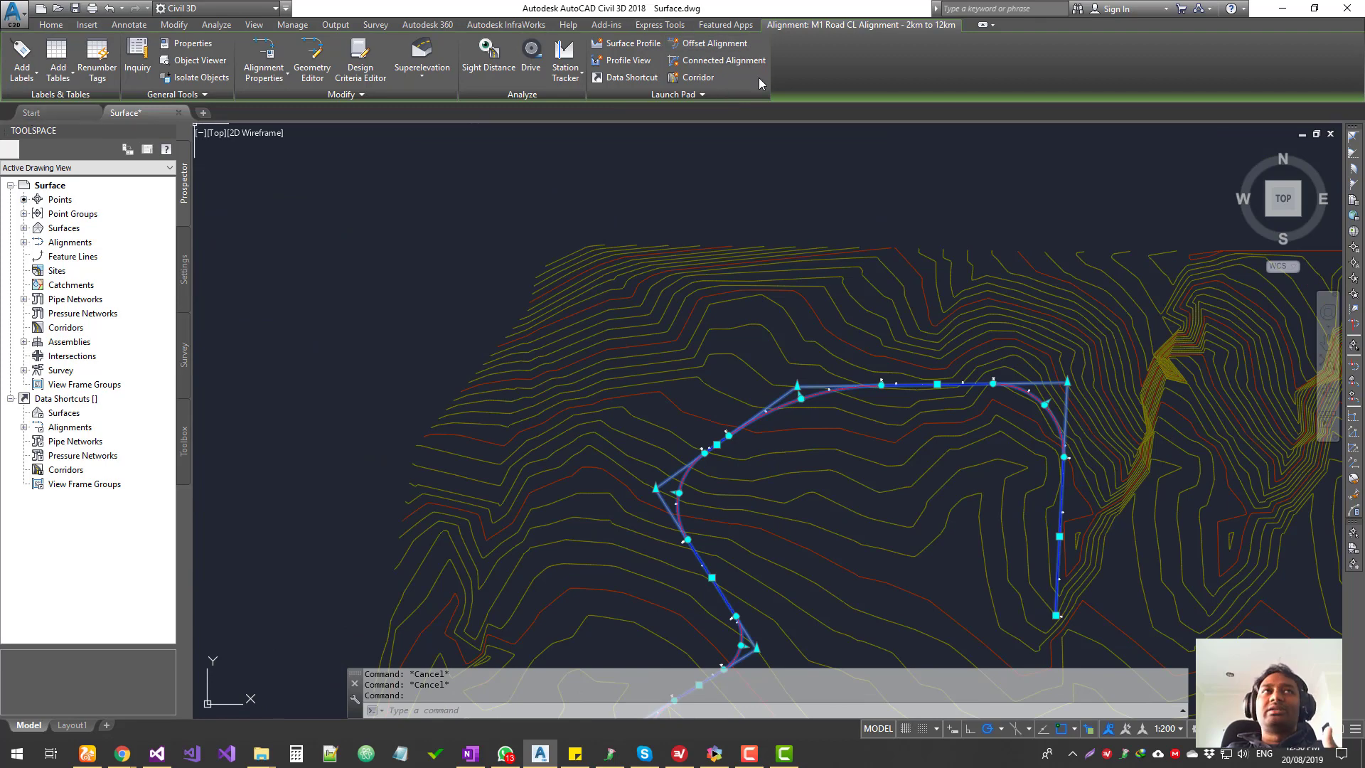
Dismiss the alignment's context menu and expand the Alignment Properties dropdown on the ribbon.
right_click(433, 258)
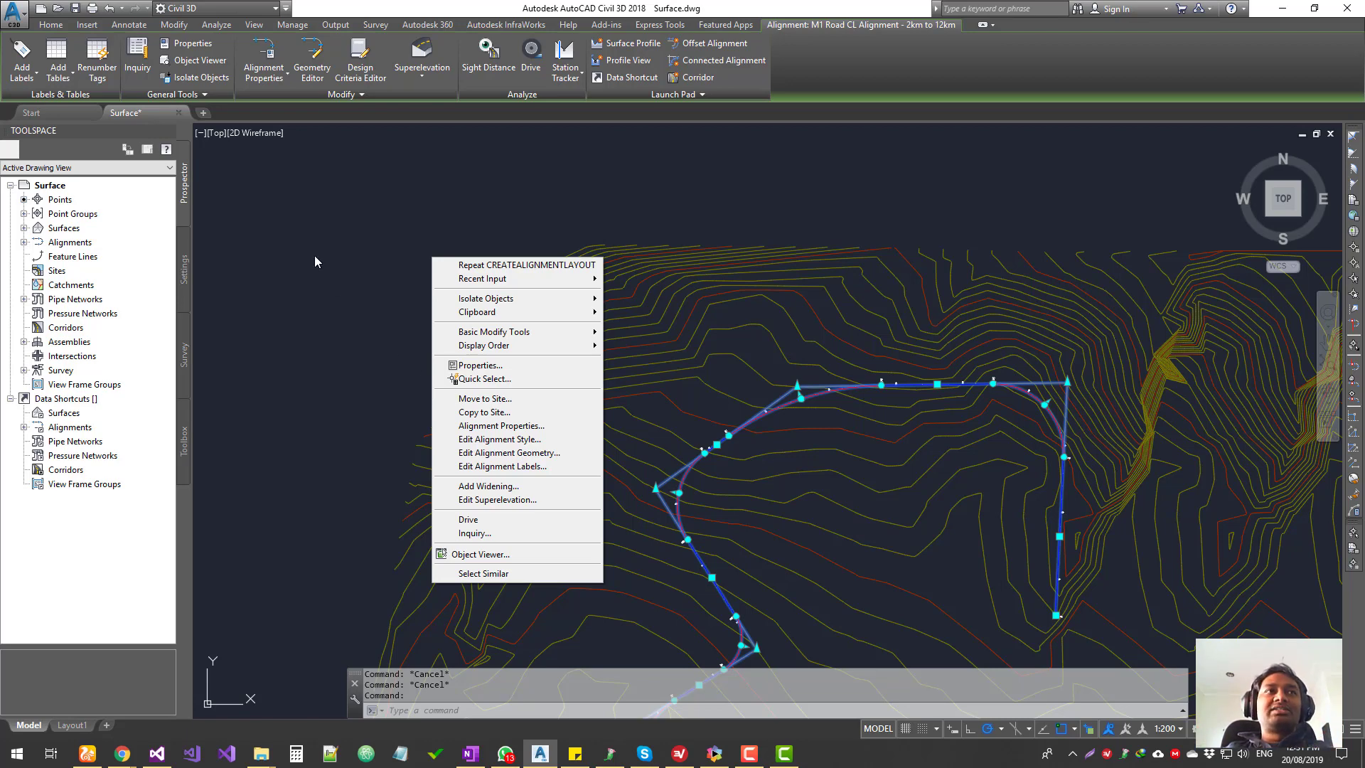
click(318, 251)
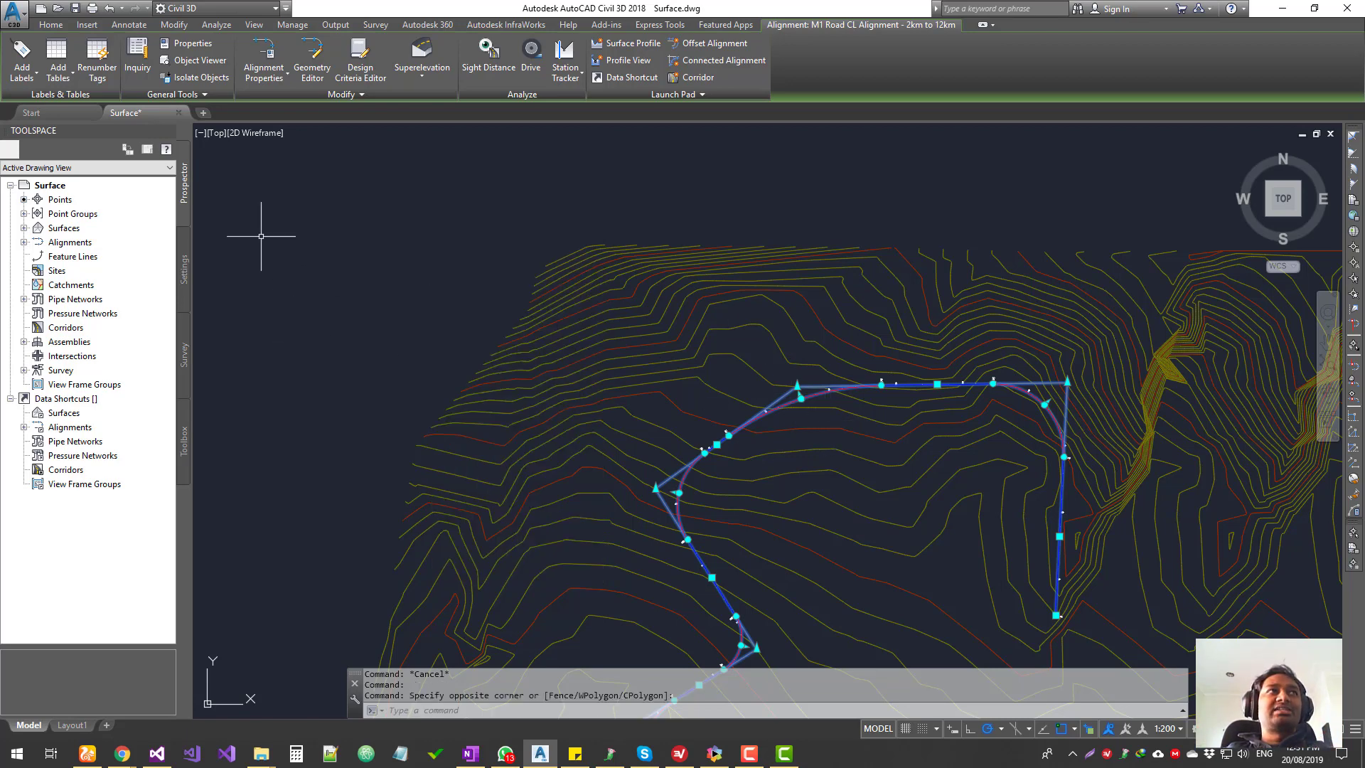
click(270, 79)
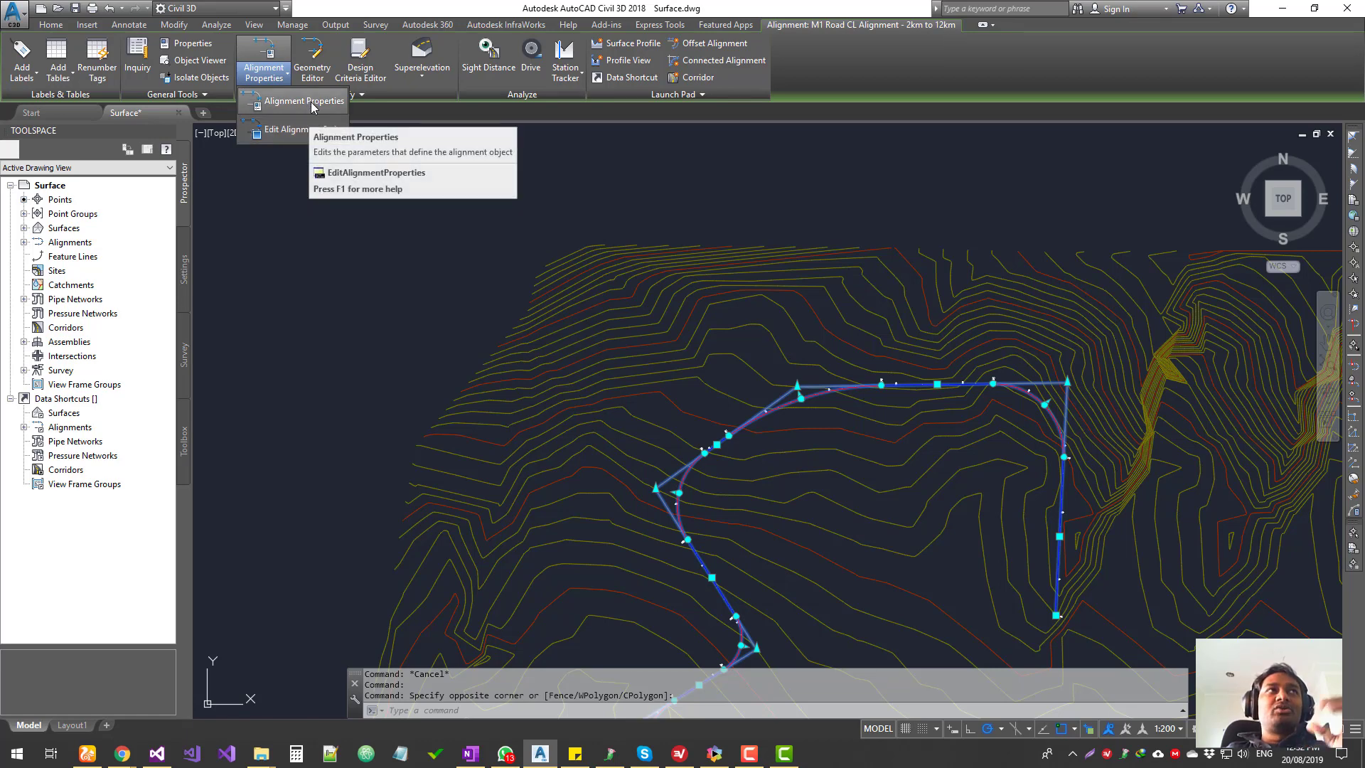
Set the alignment's object style to ANZ_Design_LWT in Alignment Properties and apply it.
click(310, 101)
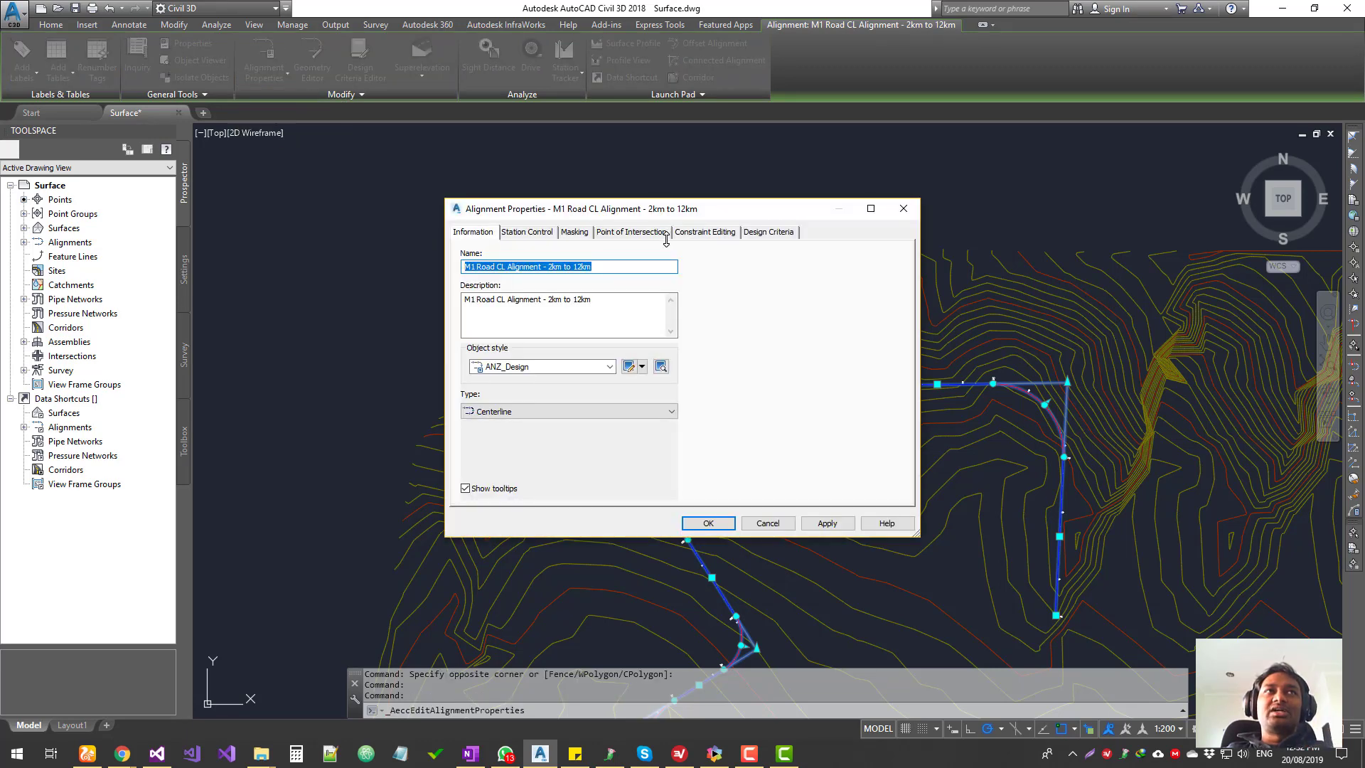
drag(687, 208, 695, 273)
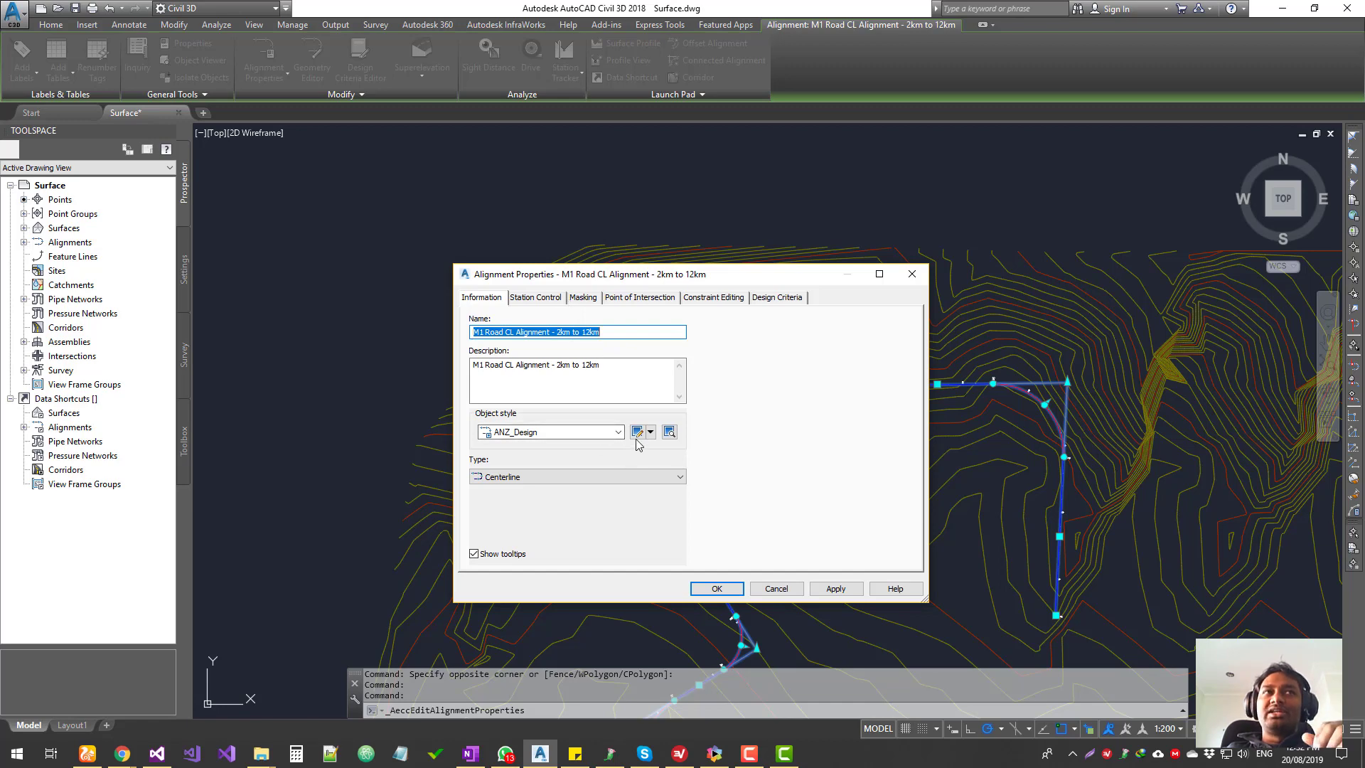
drag(720, 277, 497, 226)
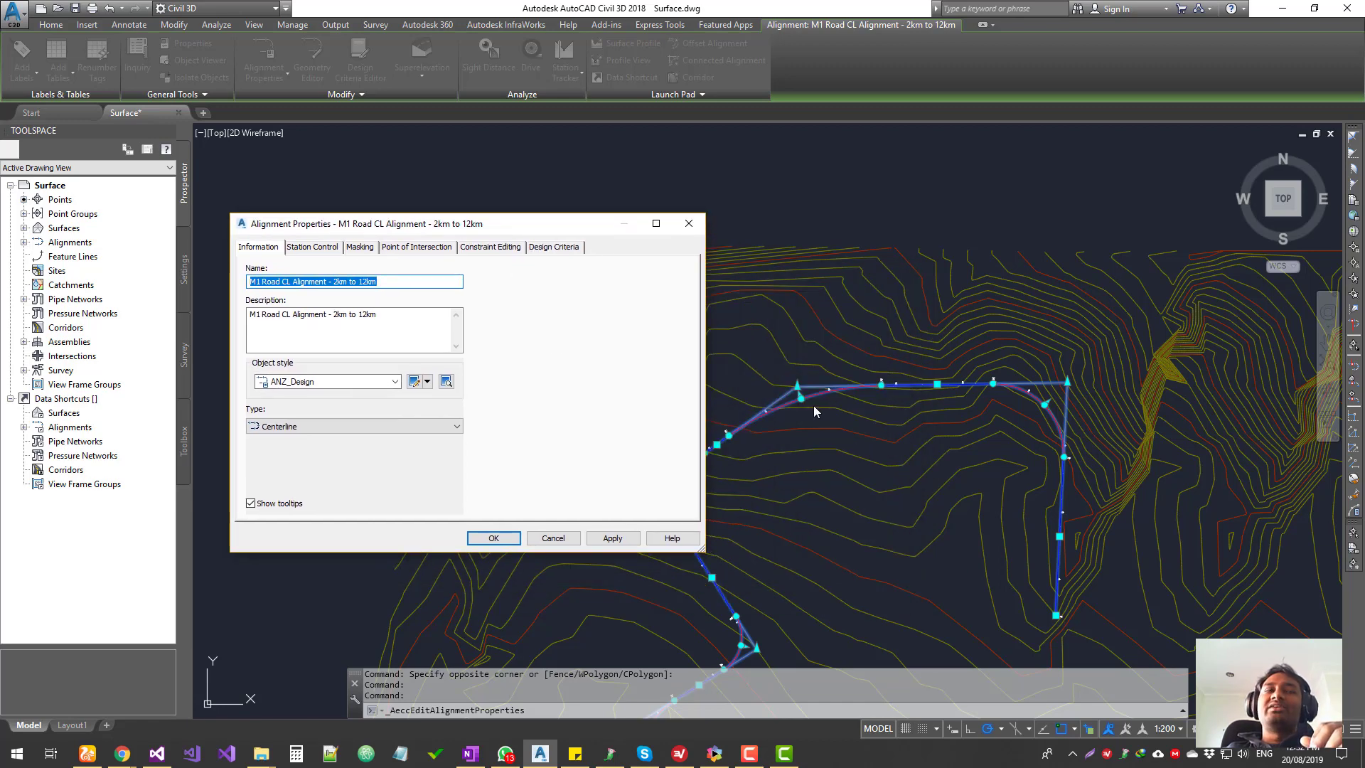
click(395, 381)
click(316, 406)
click(613, 539)
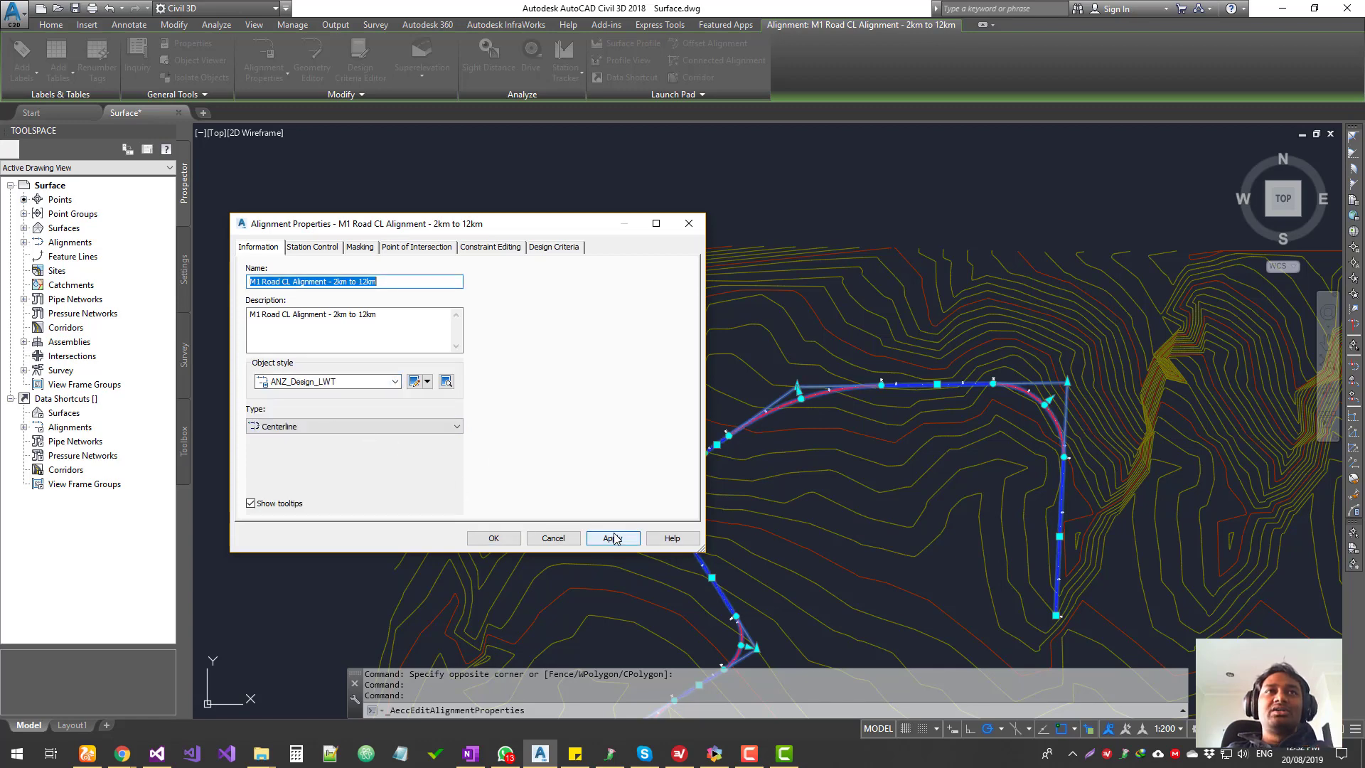
click(498, 539)
scroll(787, 426, up, 5)
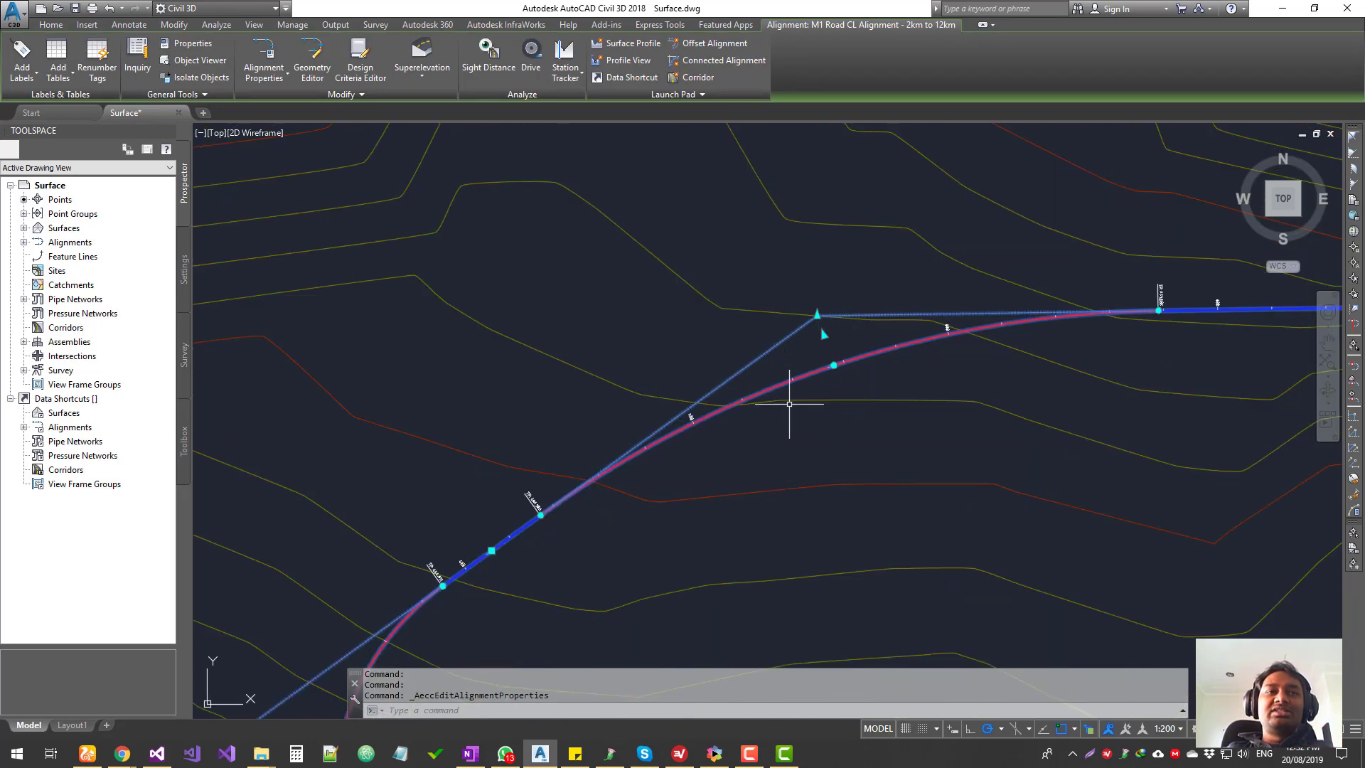
Add the Lineweight toggle to the status bar through its customization menu.
key(Escape)
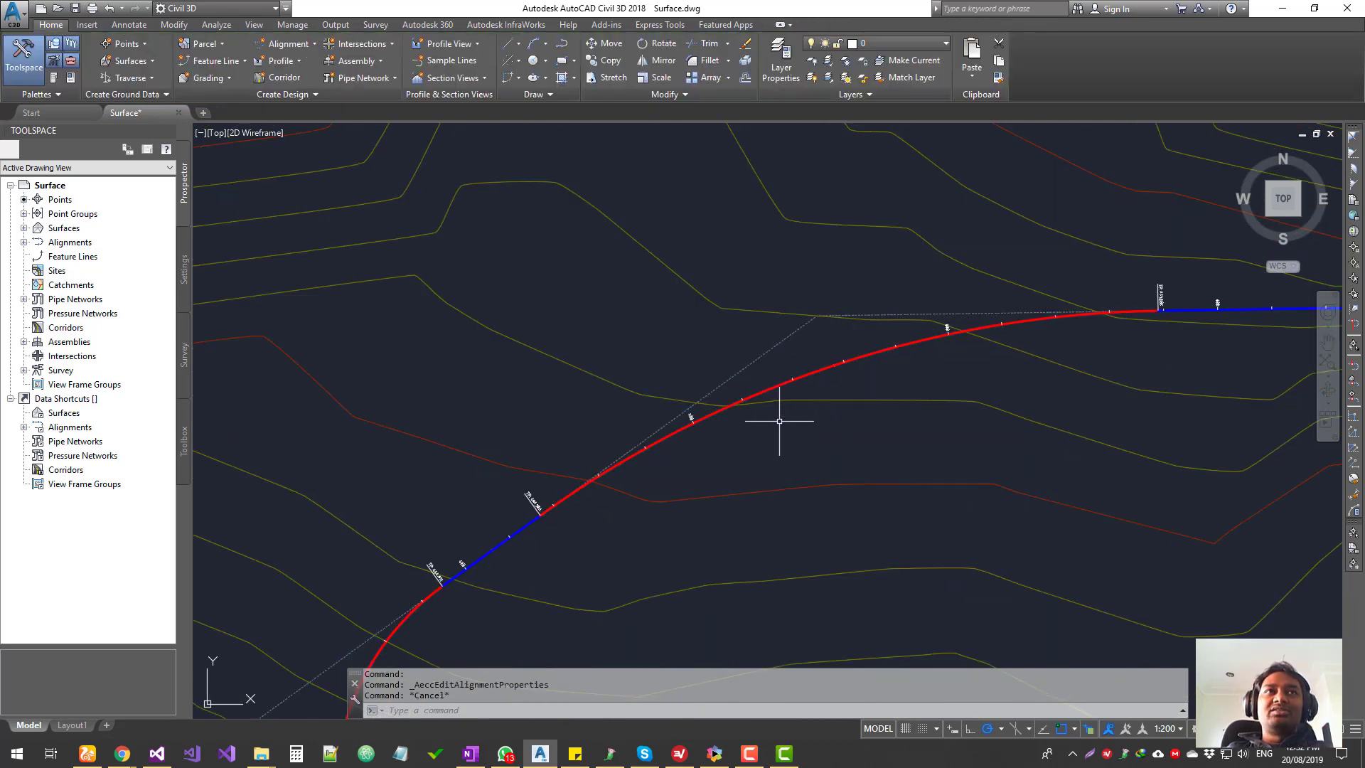
click(822, 370)
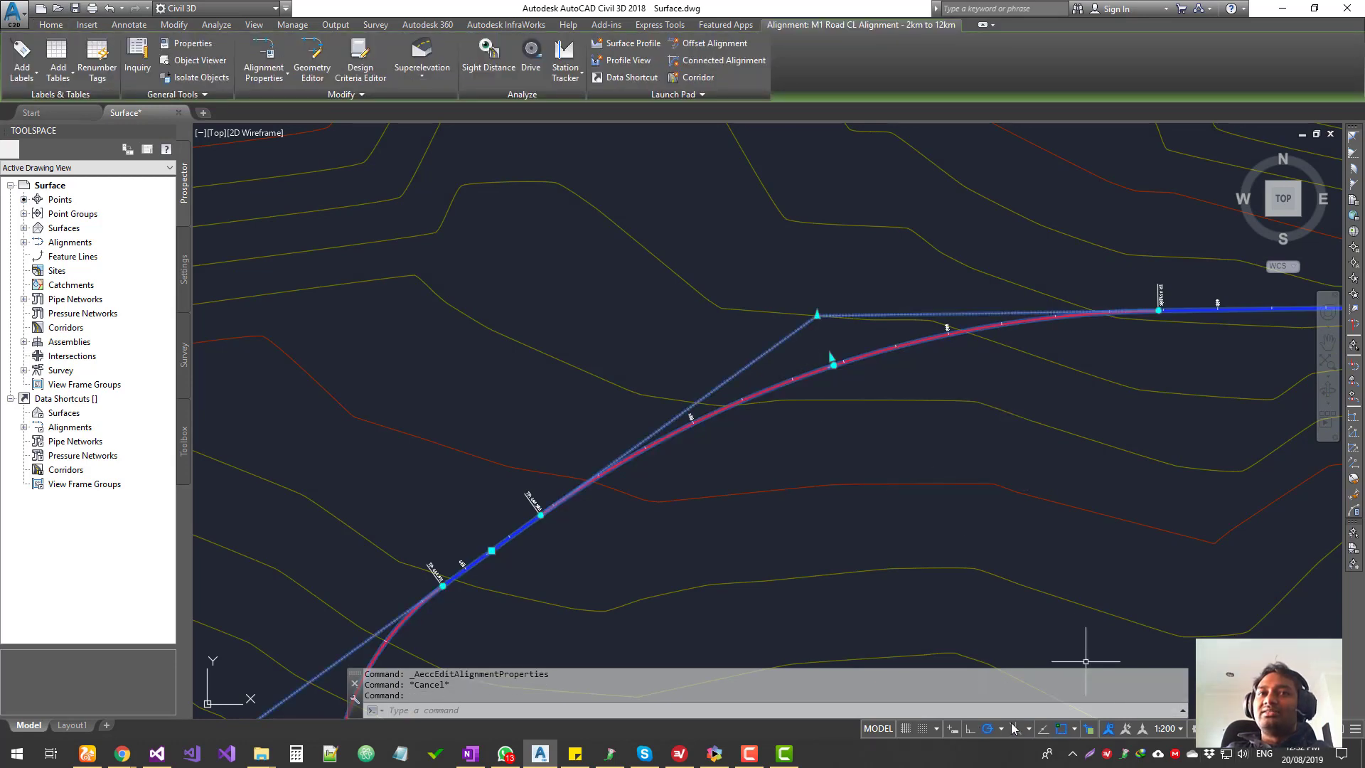
click(1355, 730)
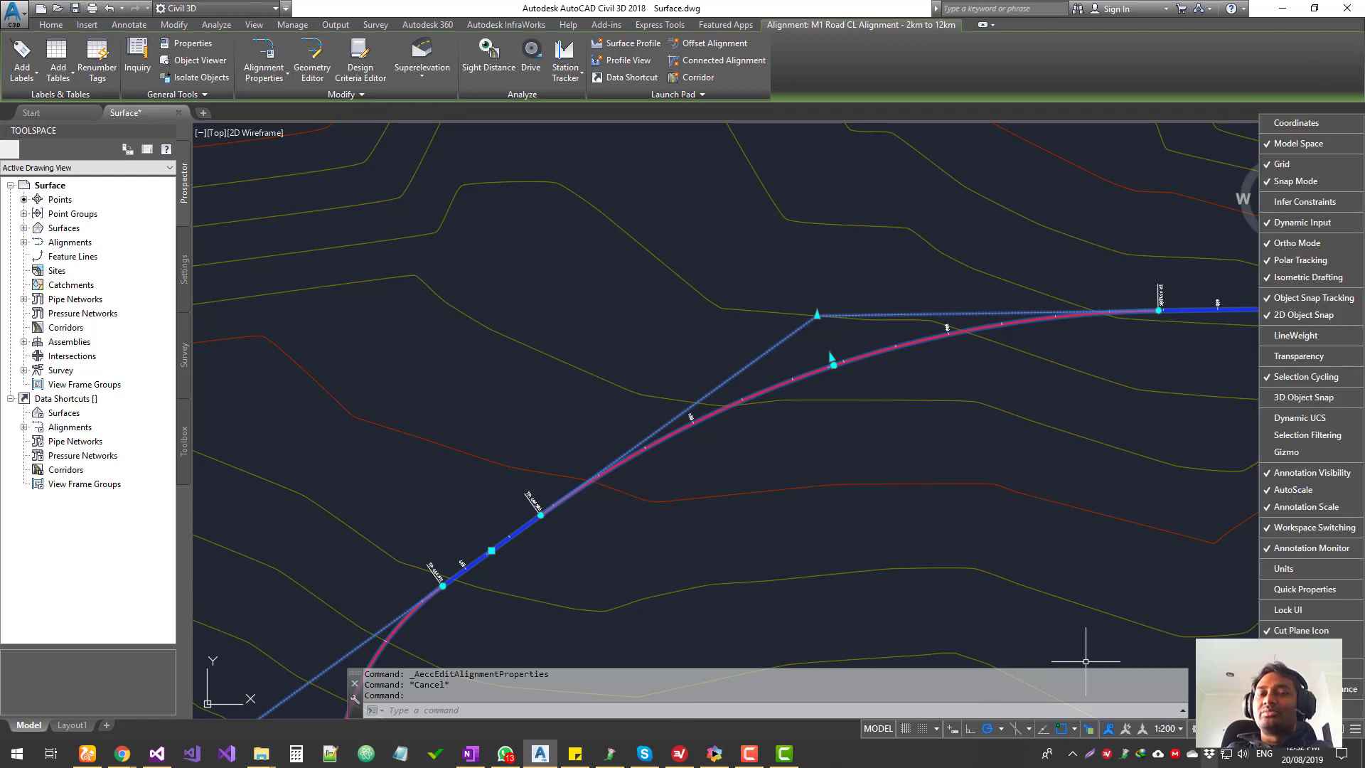
click(1356, 736)
click(1356, 736)
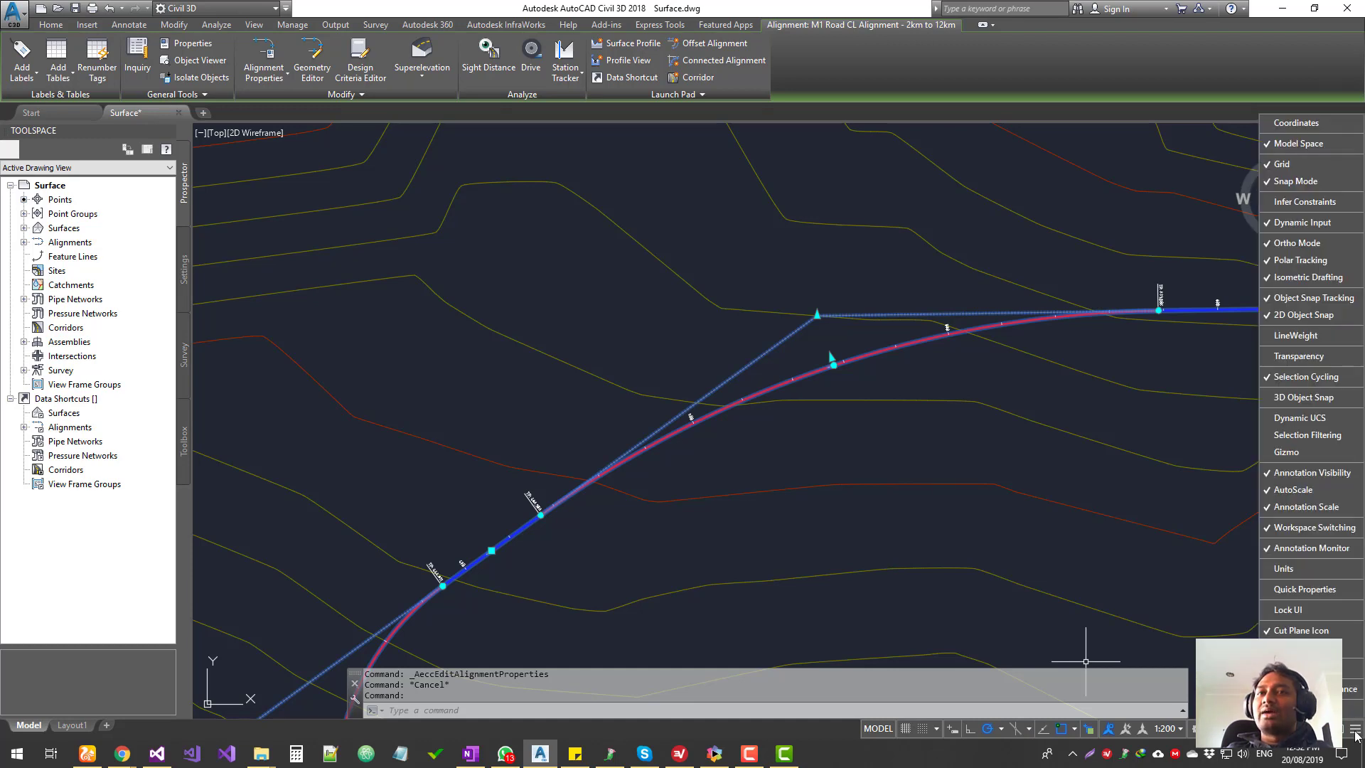
click(1303, 338)
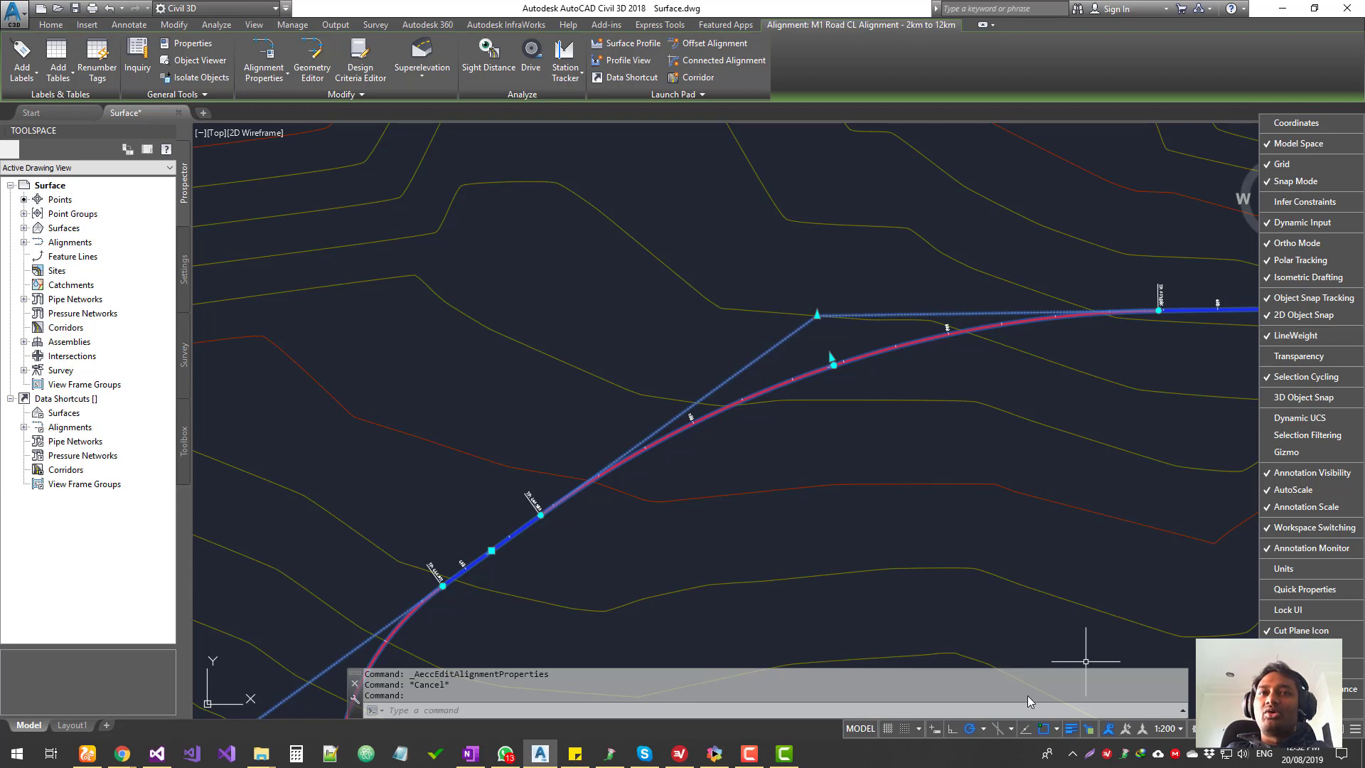
click(1003, 583)
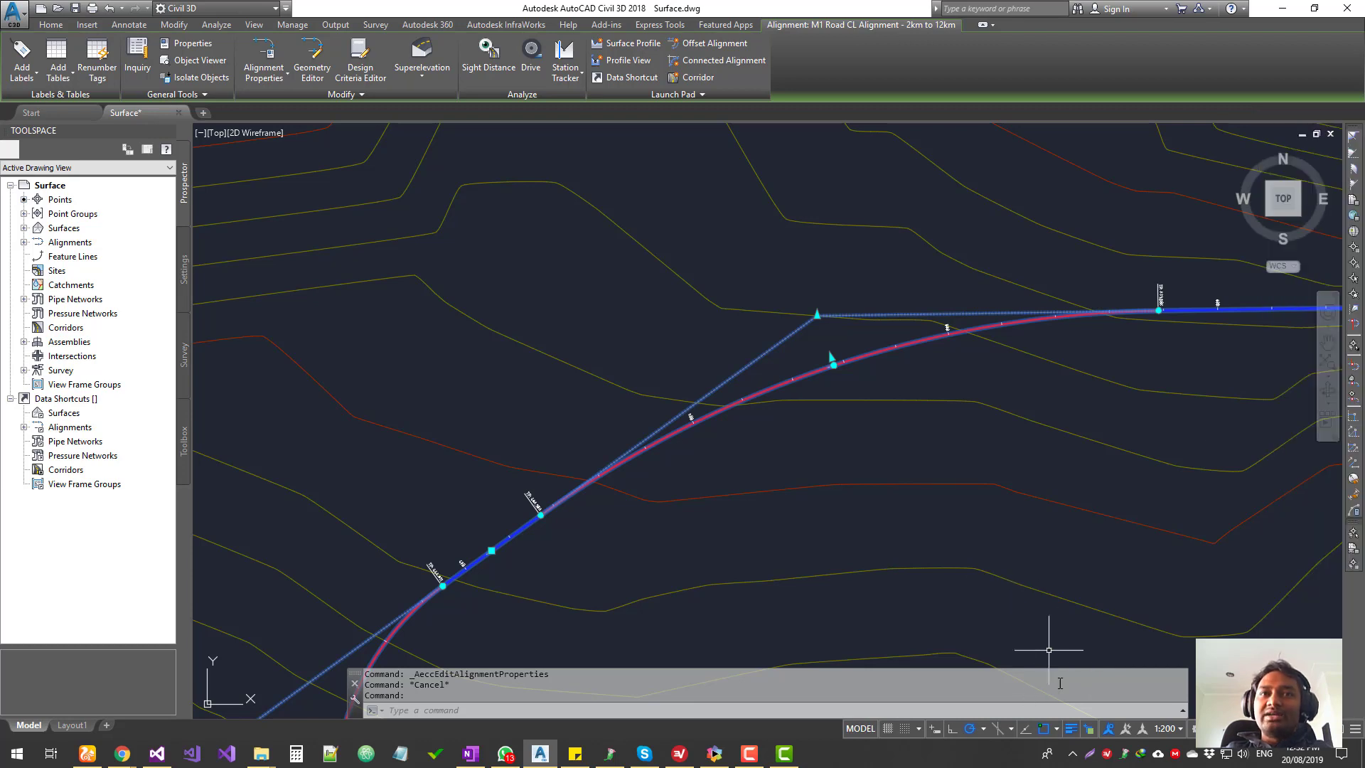
Toggle lineweight display off and back on to show the weighted alignment.
click(1072, 730)
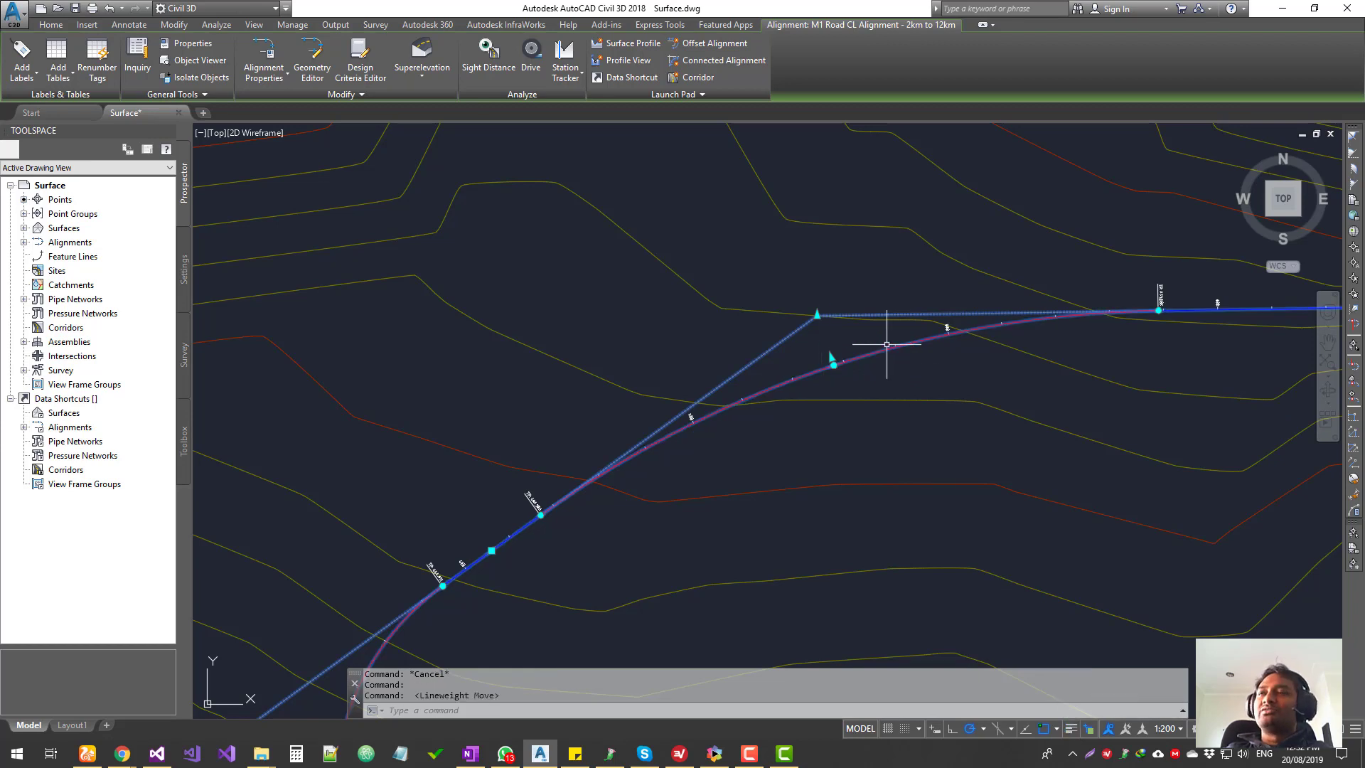
mouse_move(887, 345)
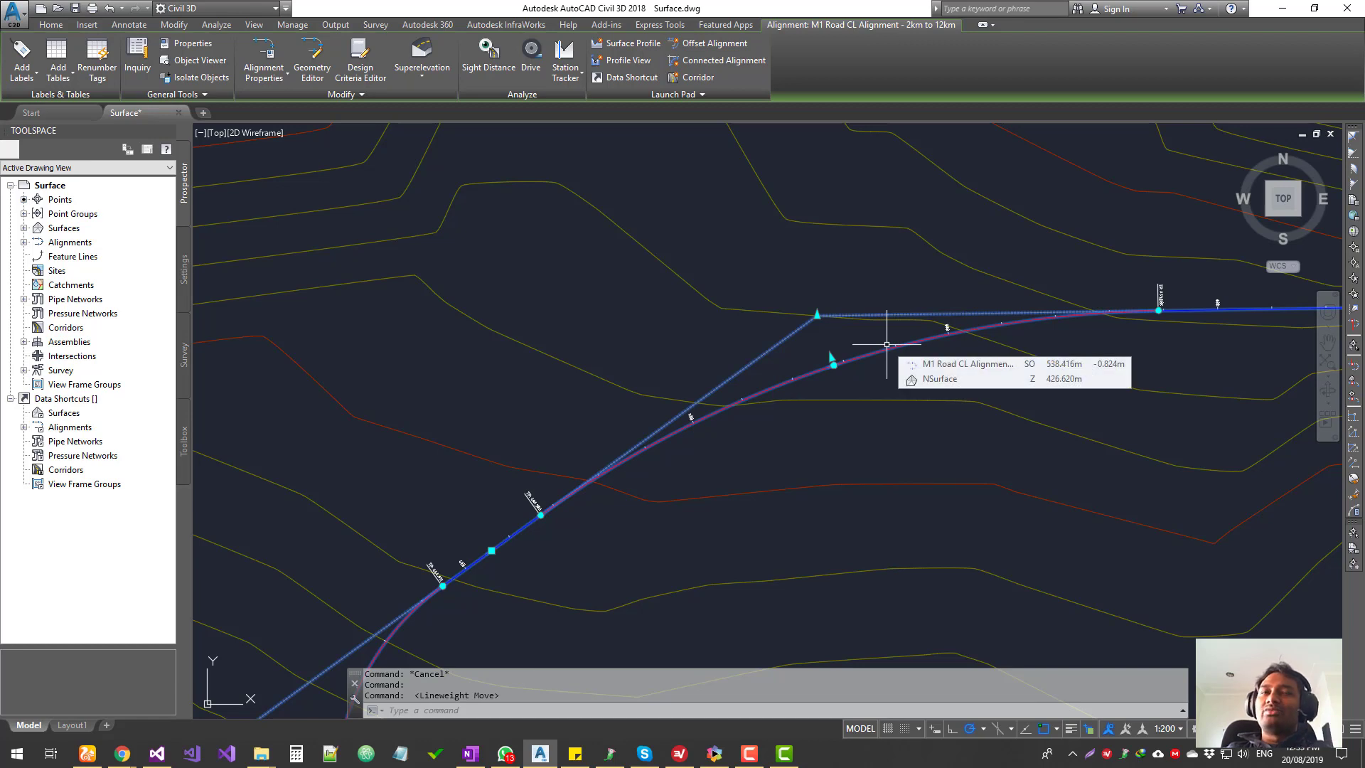
click(1072, 730)
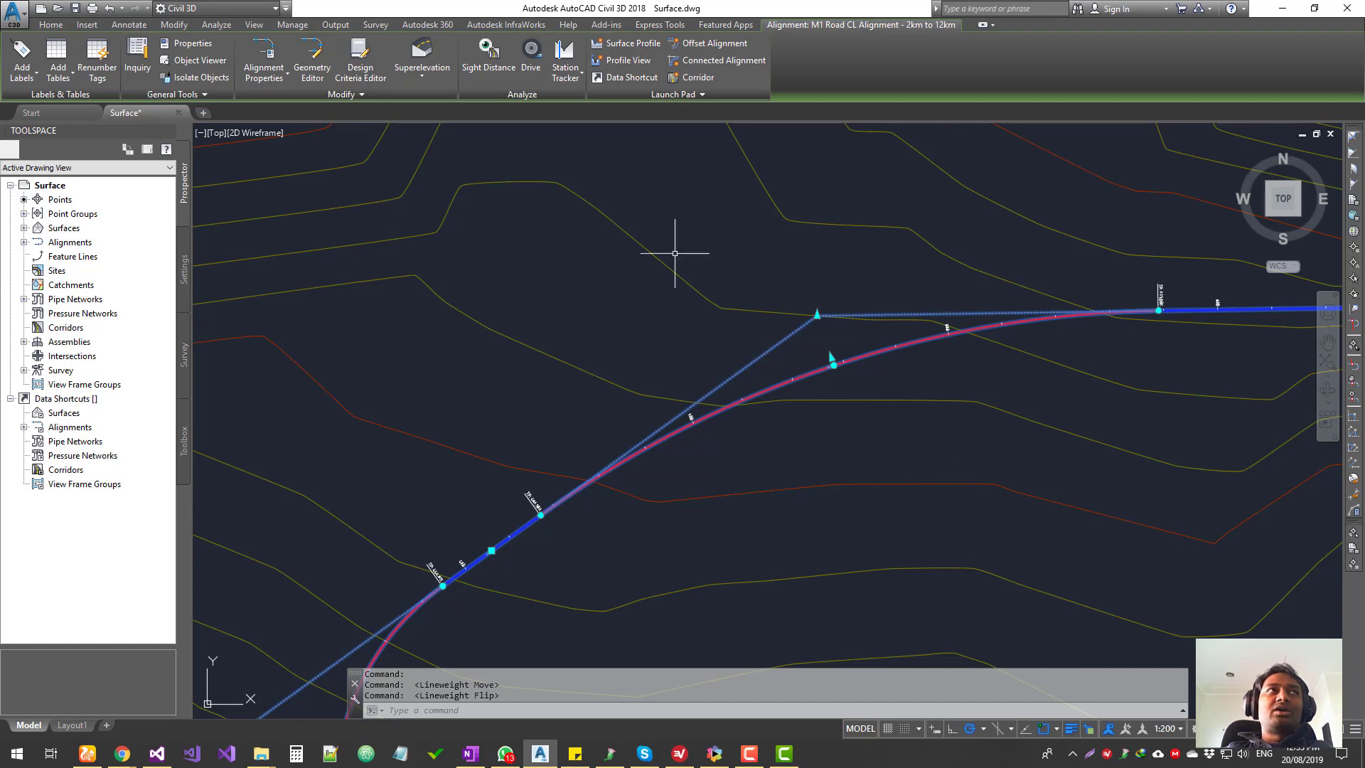
Make a copy of the ANZ_Design_LWT alignment style from Alignment Properties.
click(262, 68)
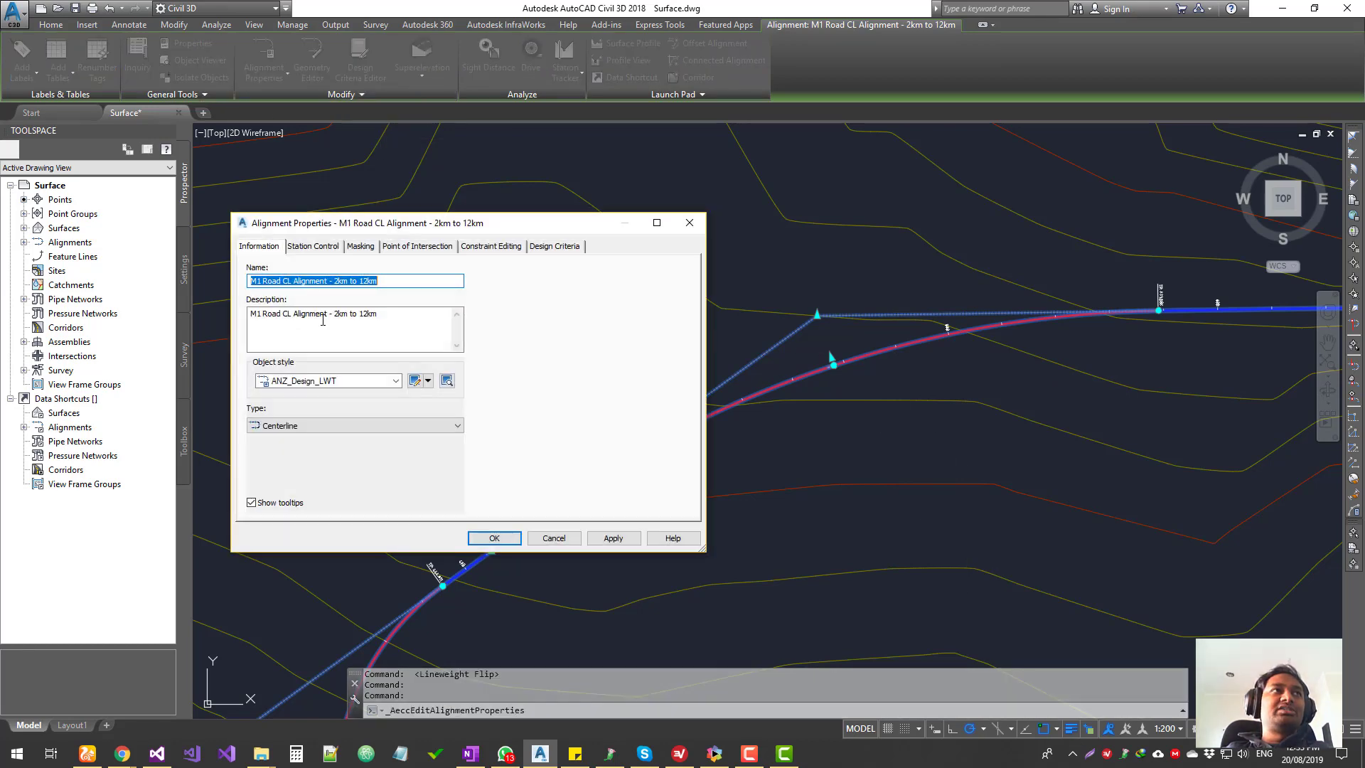
click(349, 383)
click(317, 407)
click(428, 382)
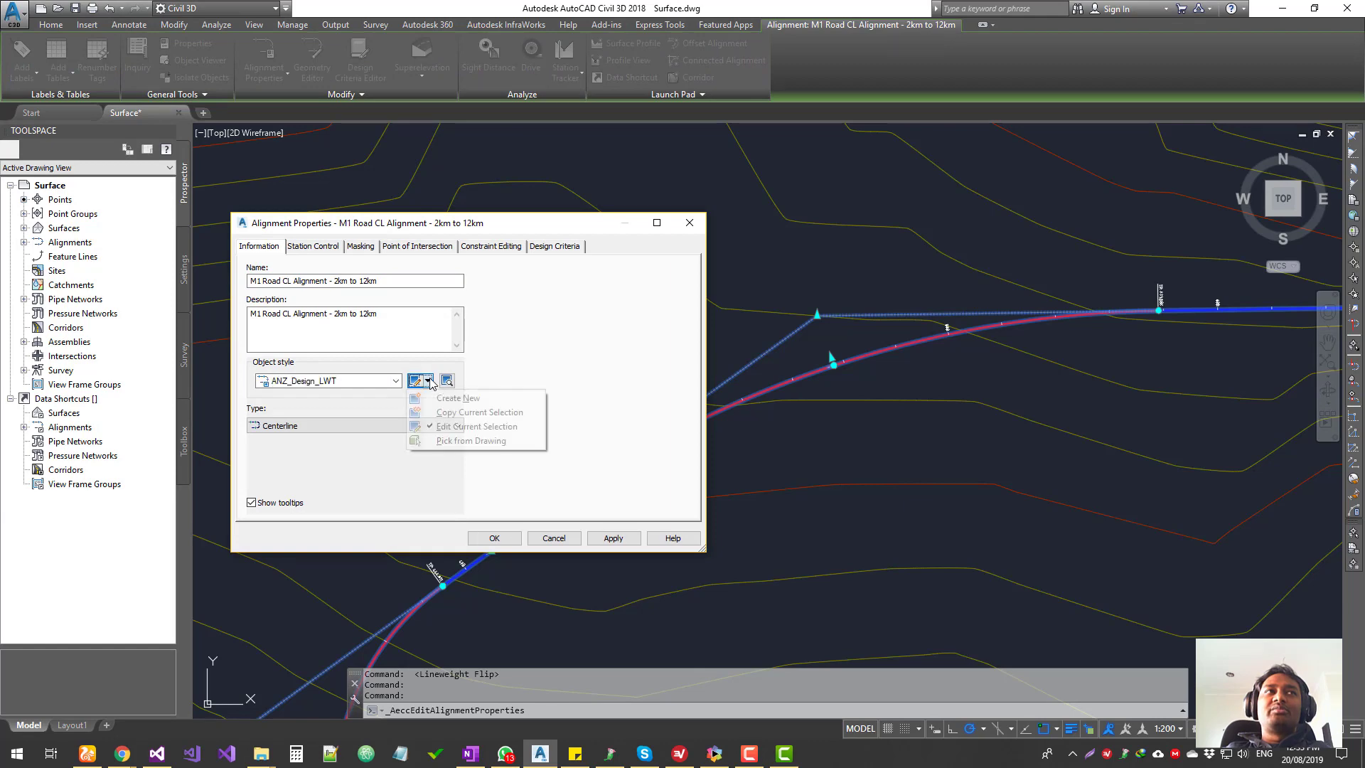
click(452, 413)
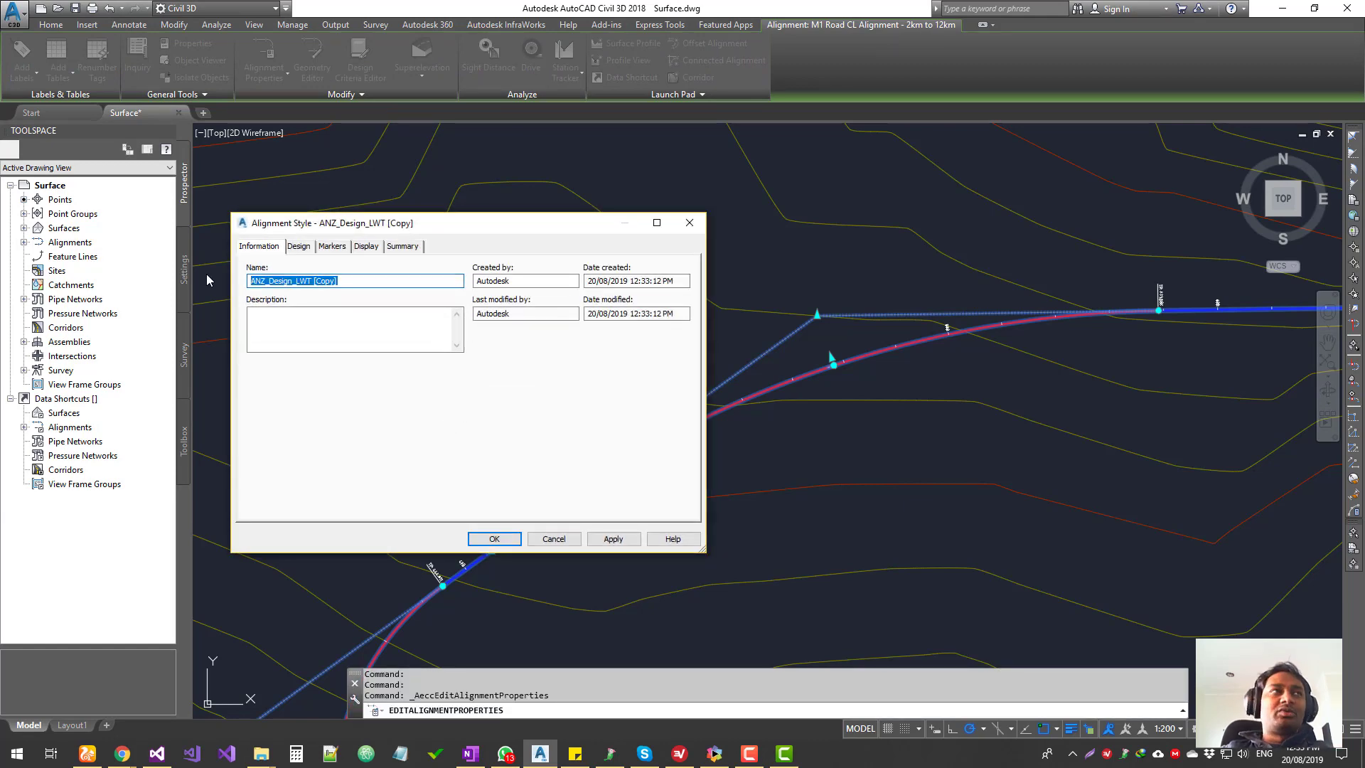
Name the copy EXP_Alignment_Style, enter the author's initials as creator, and view its Design settings.
drag(373, 281, 186, 278)
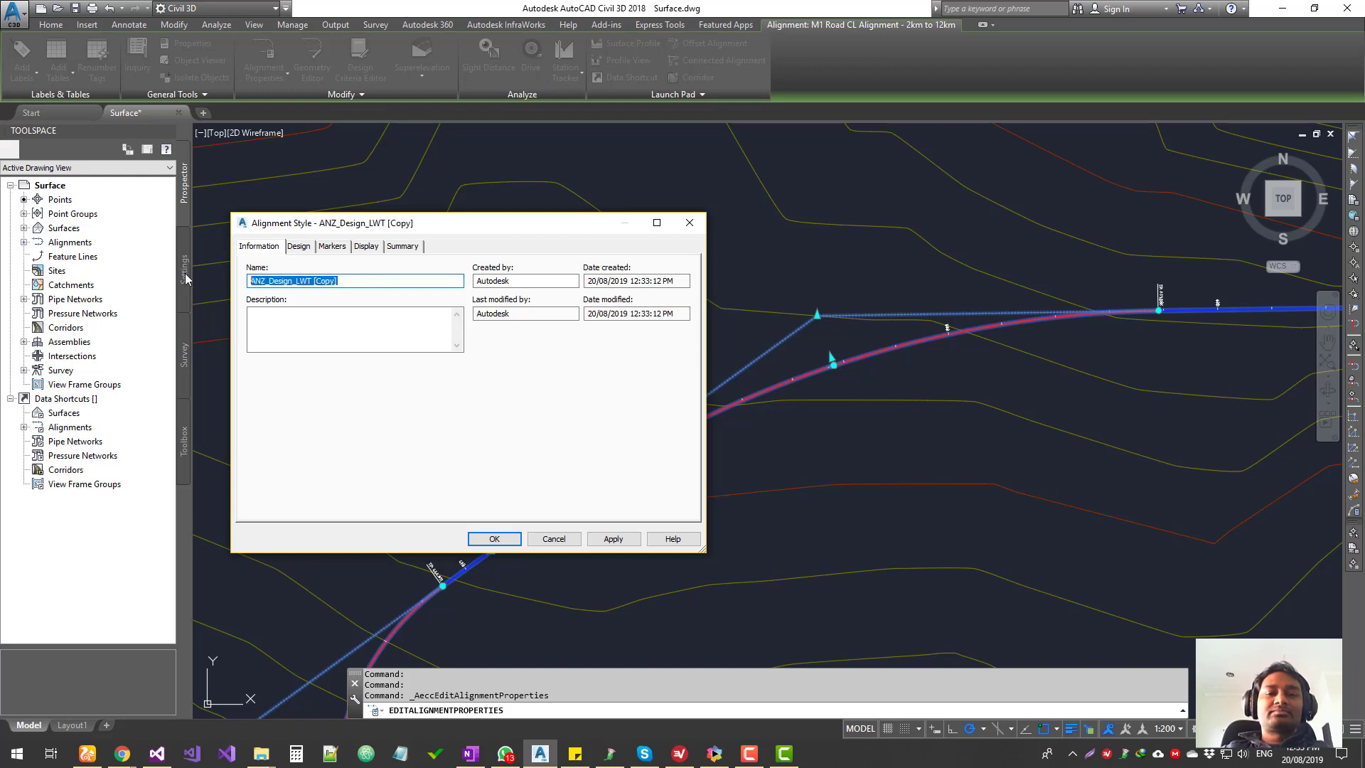
text(EXP)
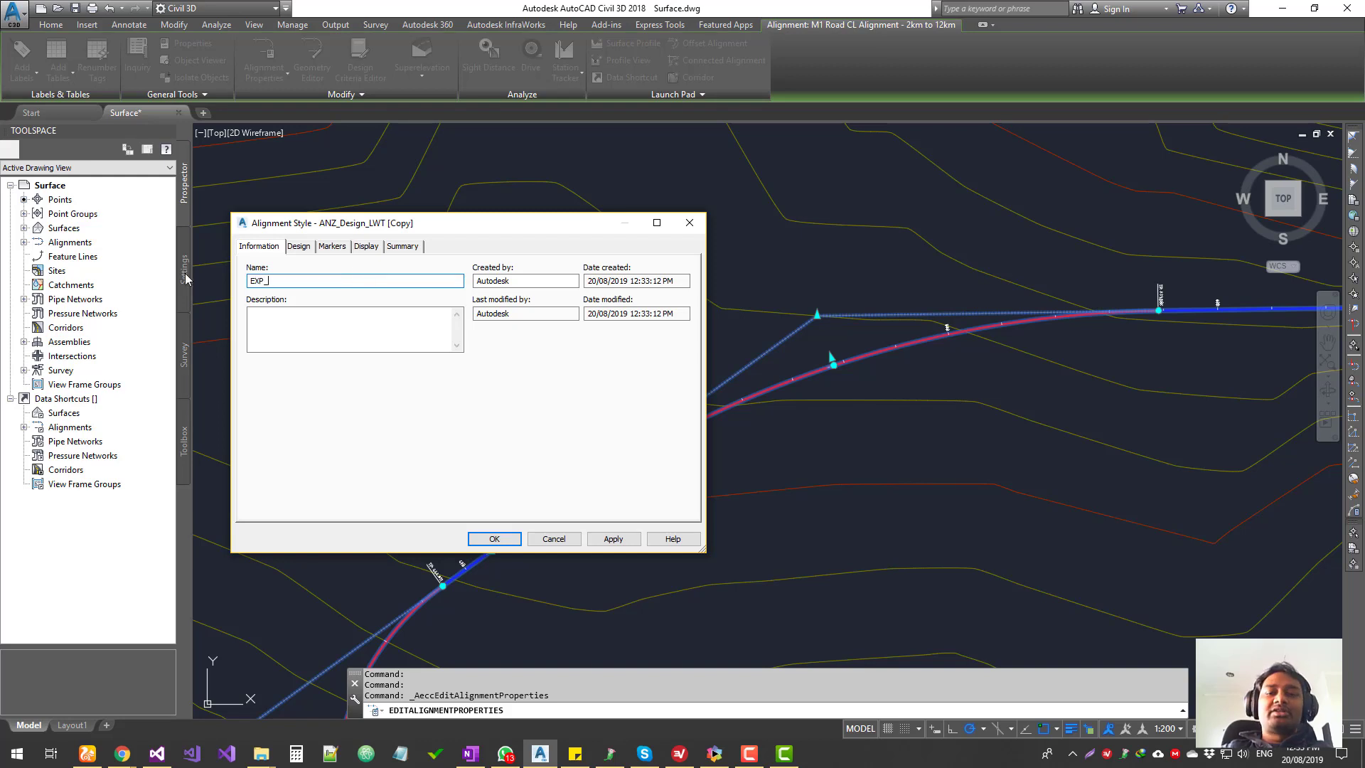
text(_Alignment)
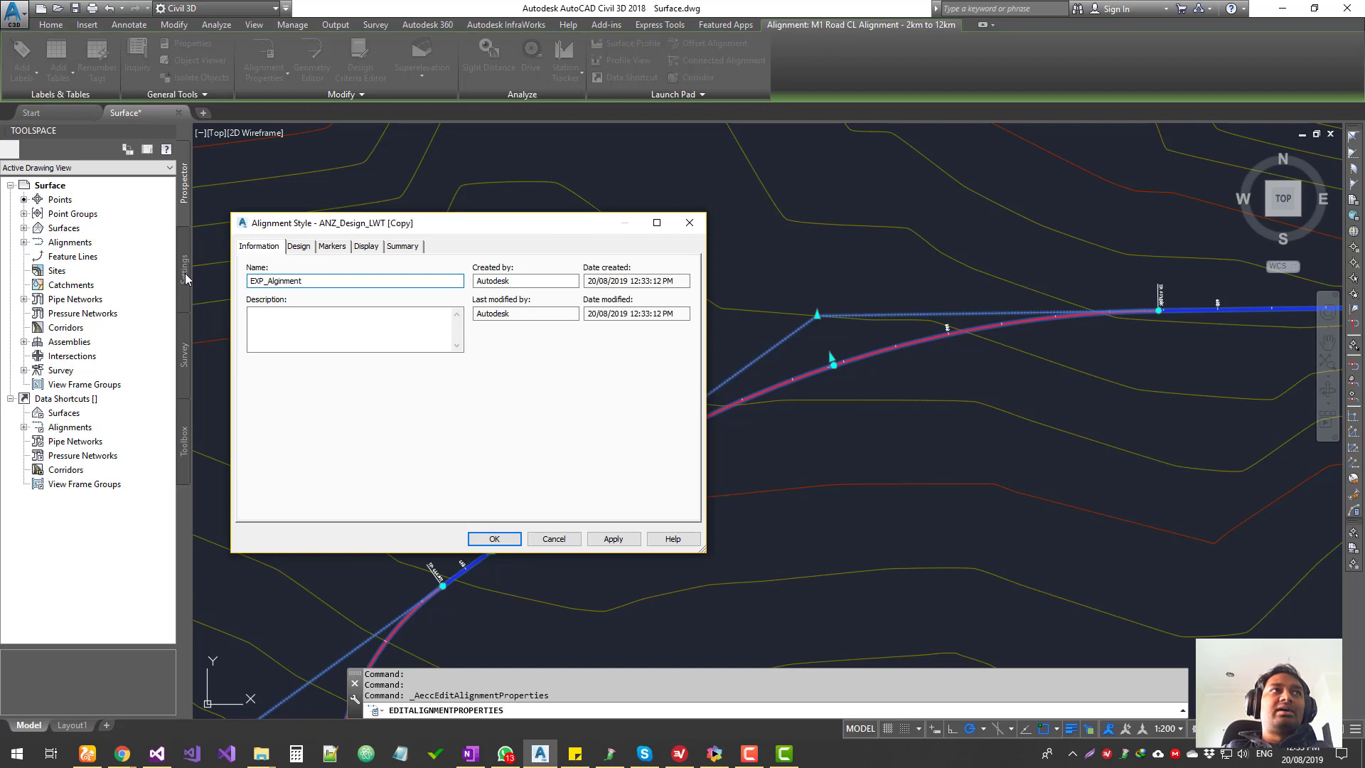
text(_Style)
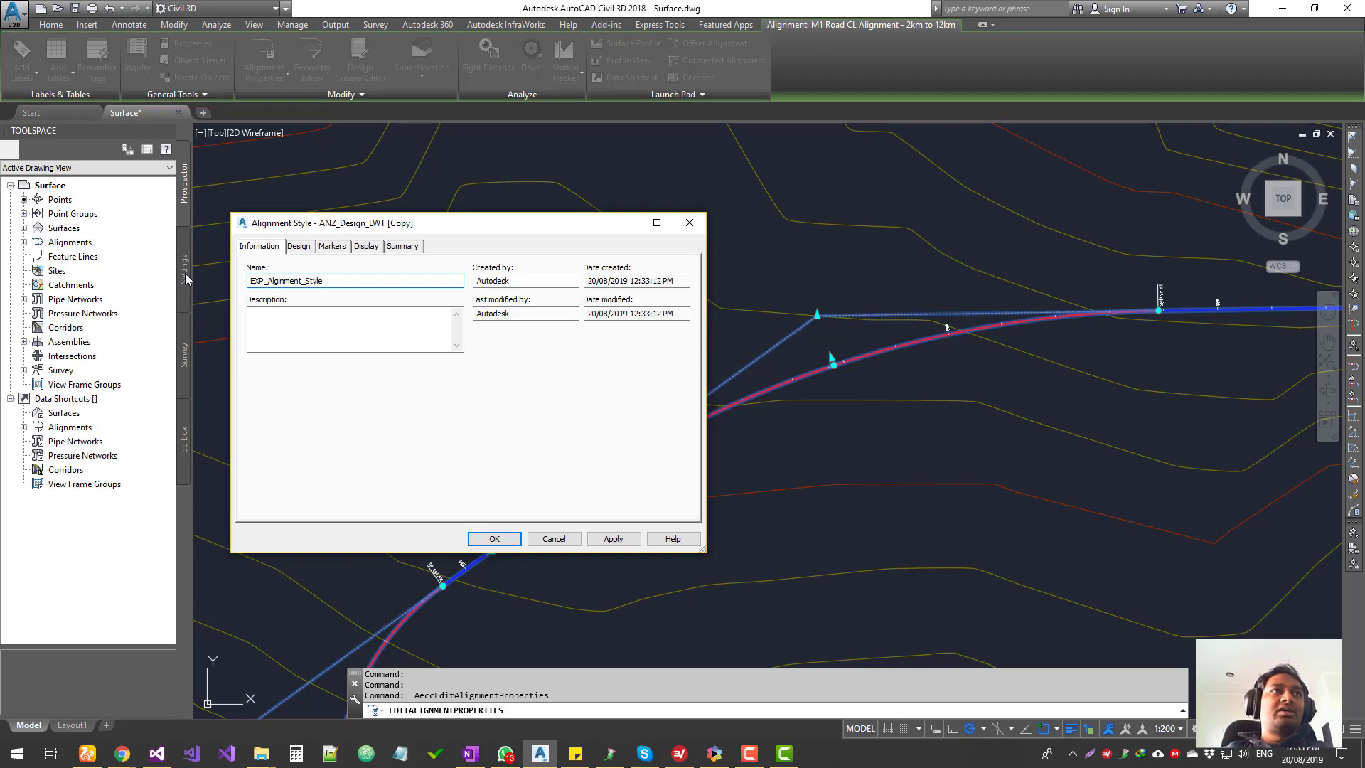
key(Tab)
key(Tab)
text(RG)
click(523, 316)
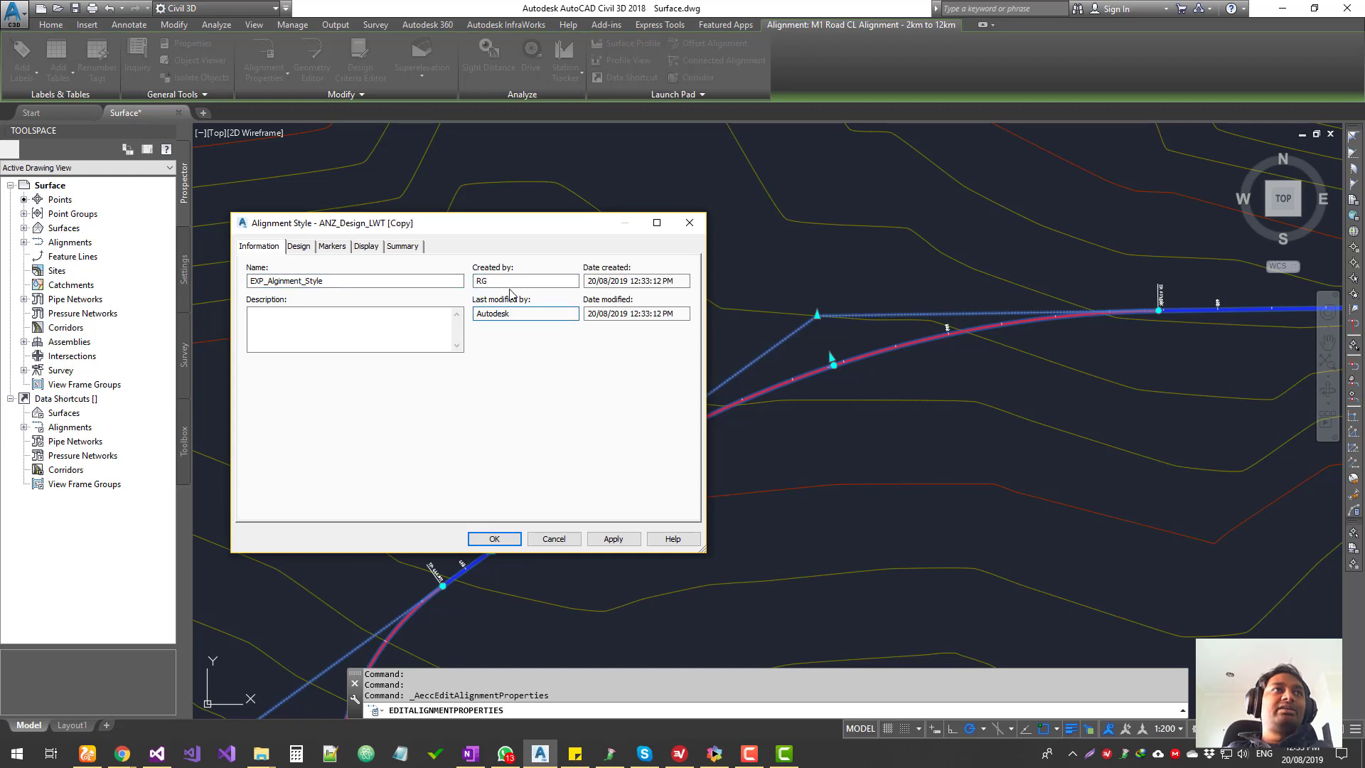
click(296, 248)
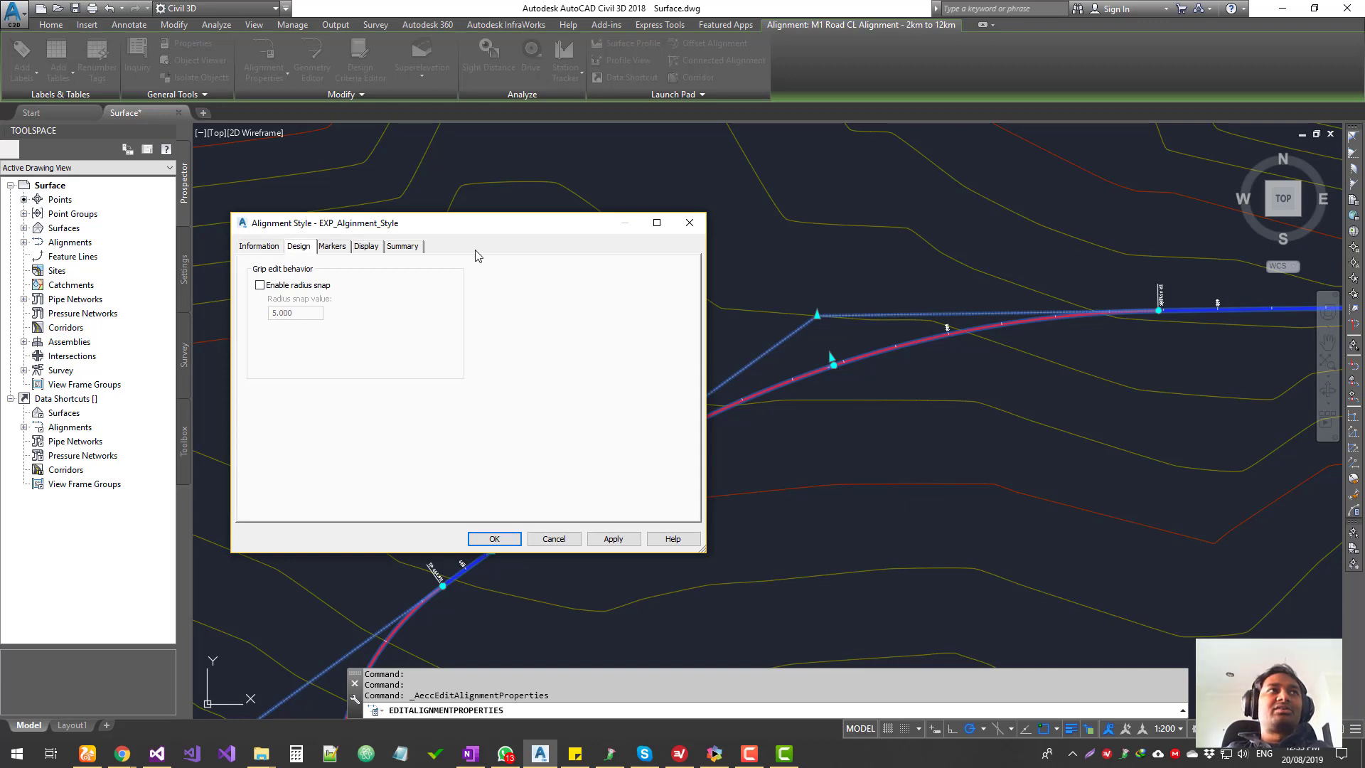
mouse_move(490, 224)
mouse_down()
mouse_move(501, 282)
mouse_move(885, 427)
mouse_move(498, 213)
mouse_up()
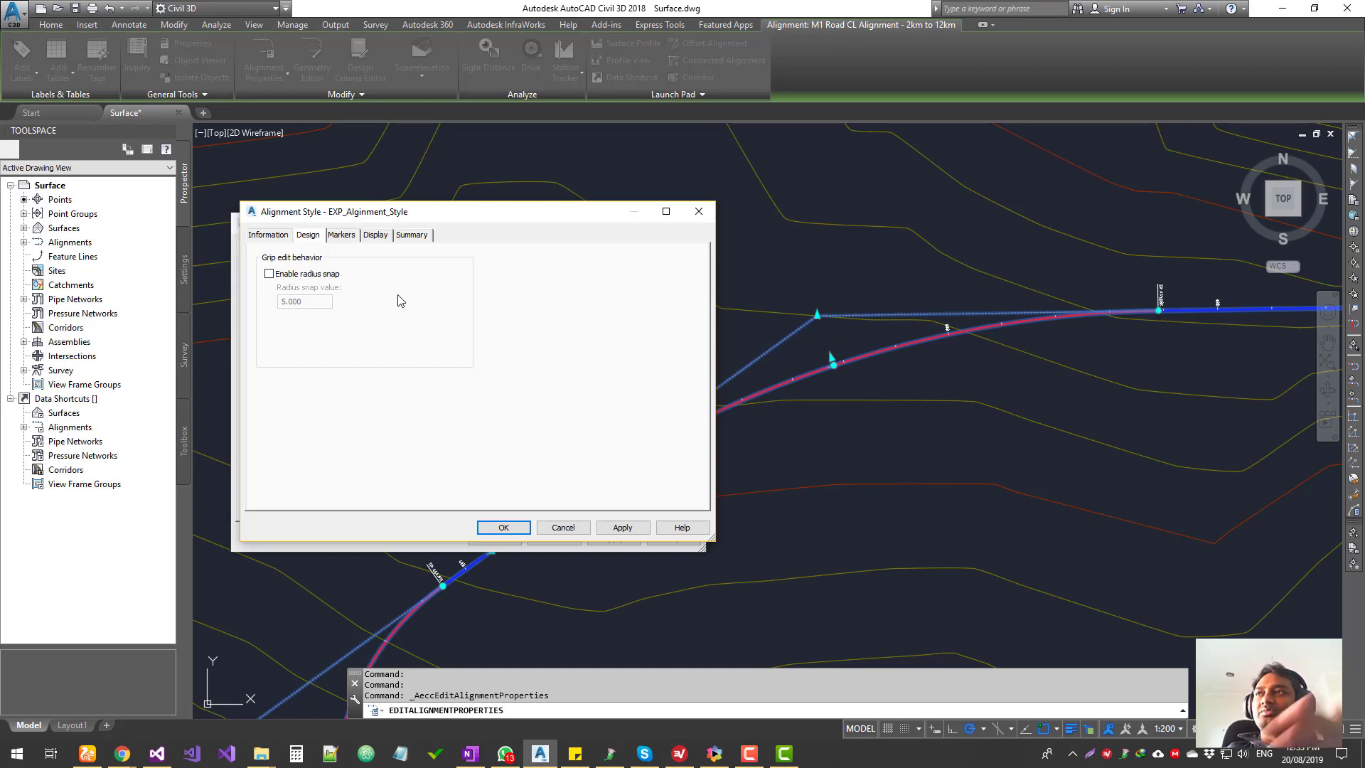
Set the Point of Intersection marker to ANZ_Marked Point on the Markers tab.
click(342, 239)
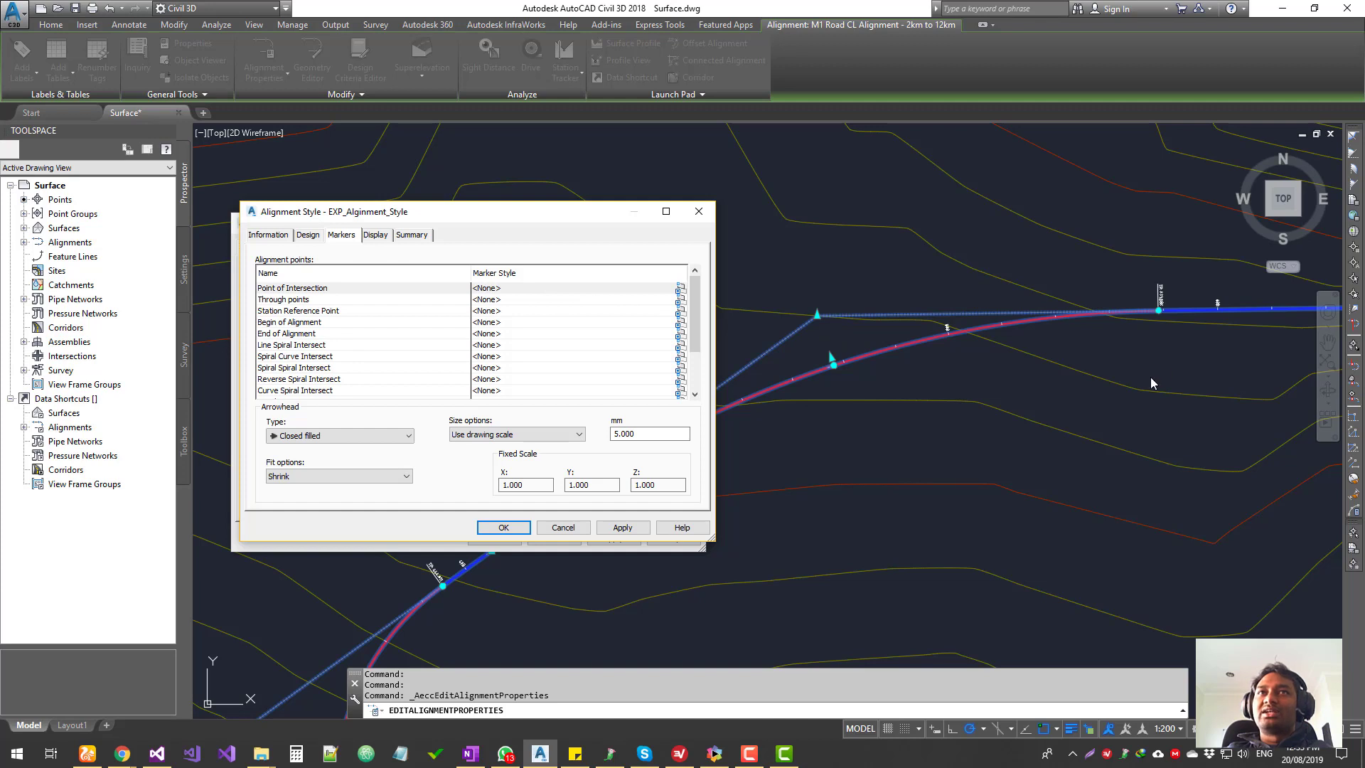
drag(715, 542, 937, 645)
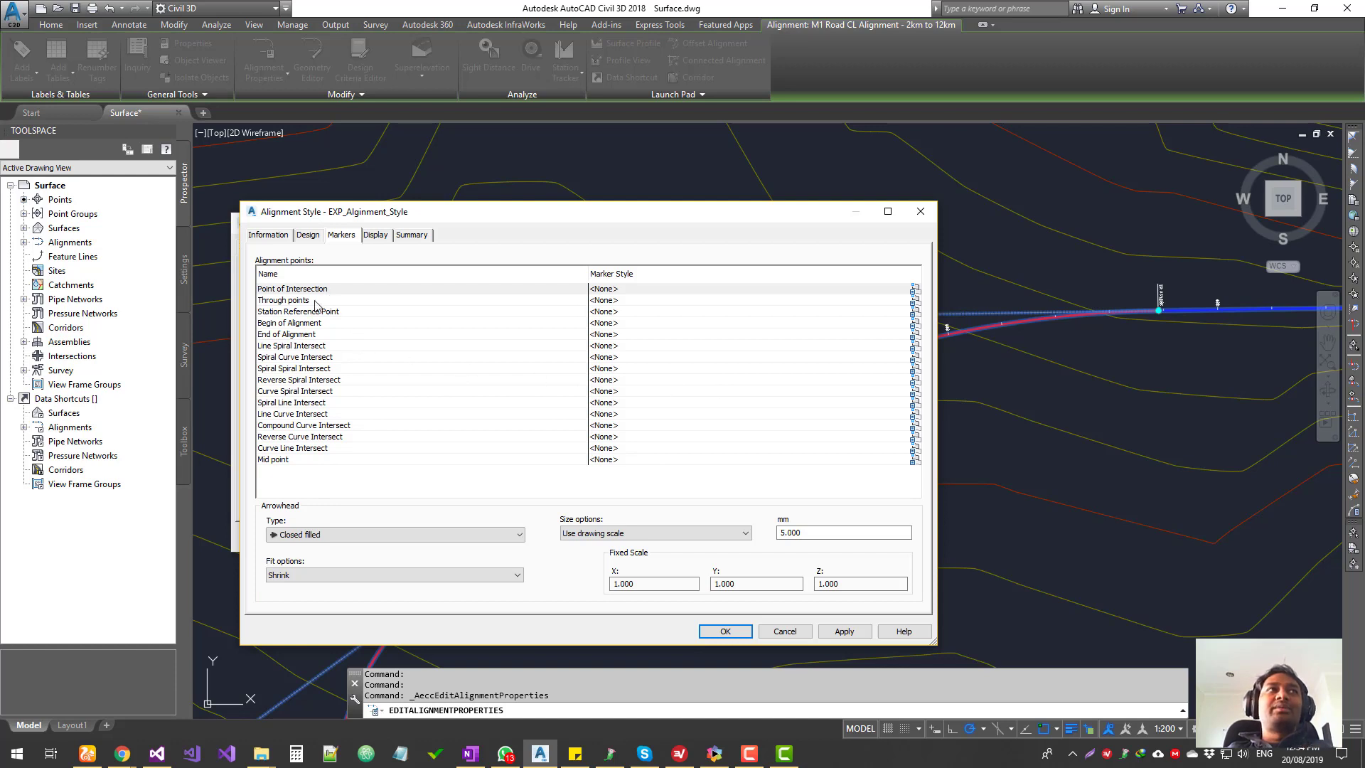
click(642, 289)
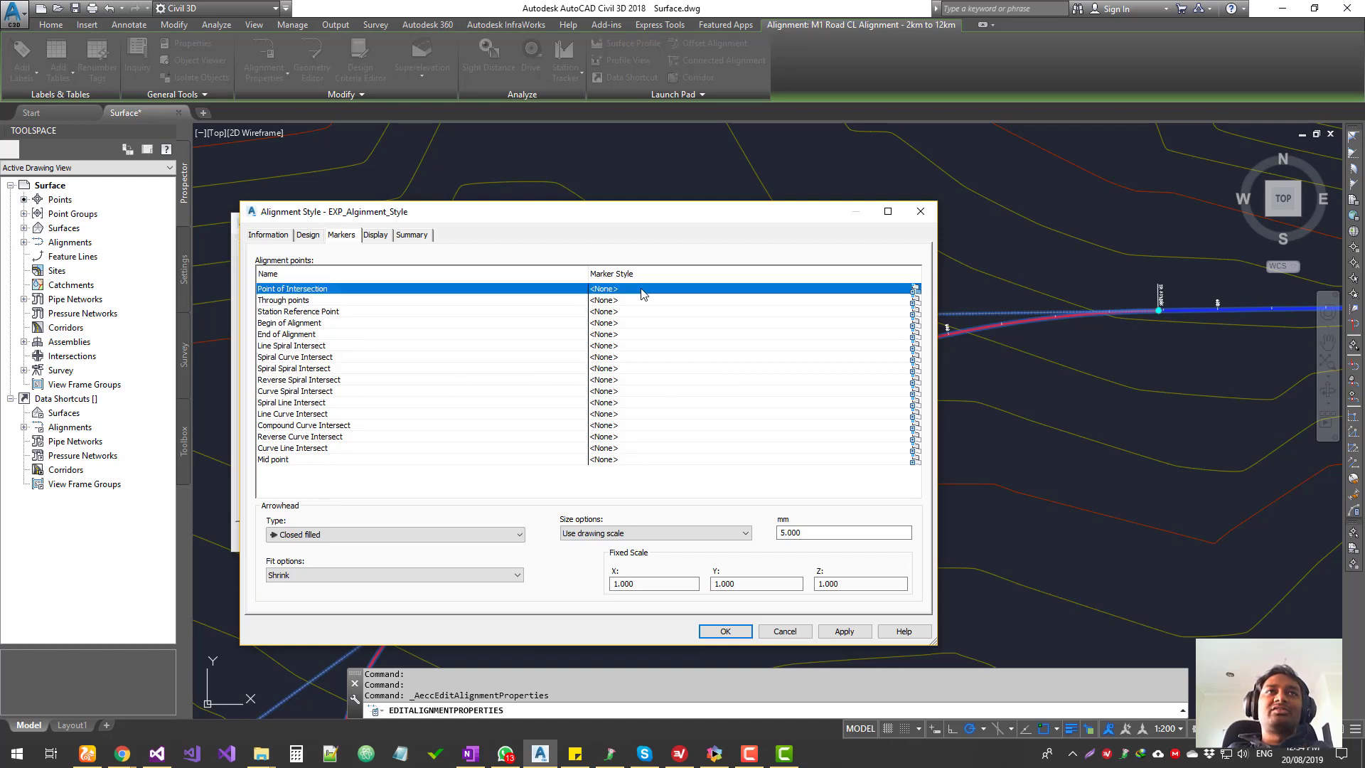
click(915, 289)
click(576, 286)
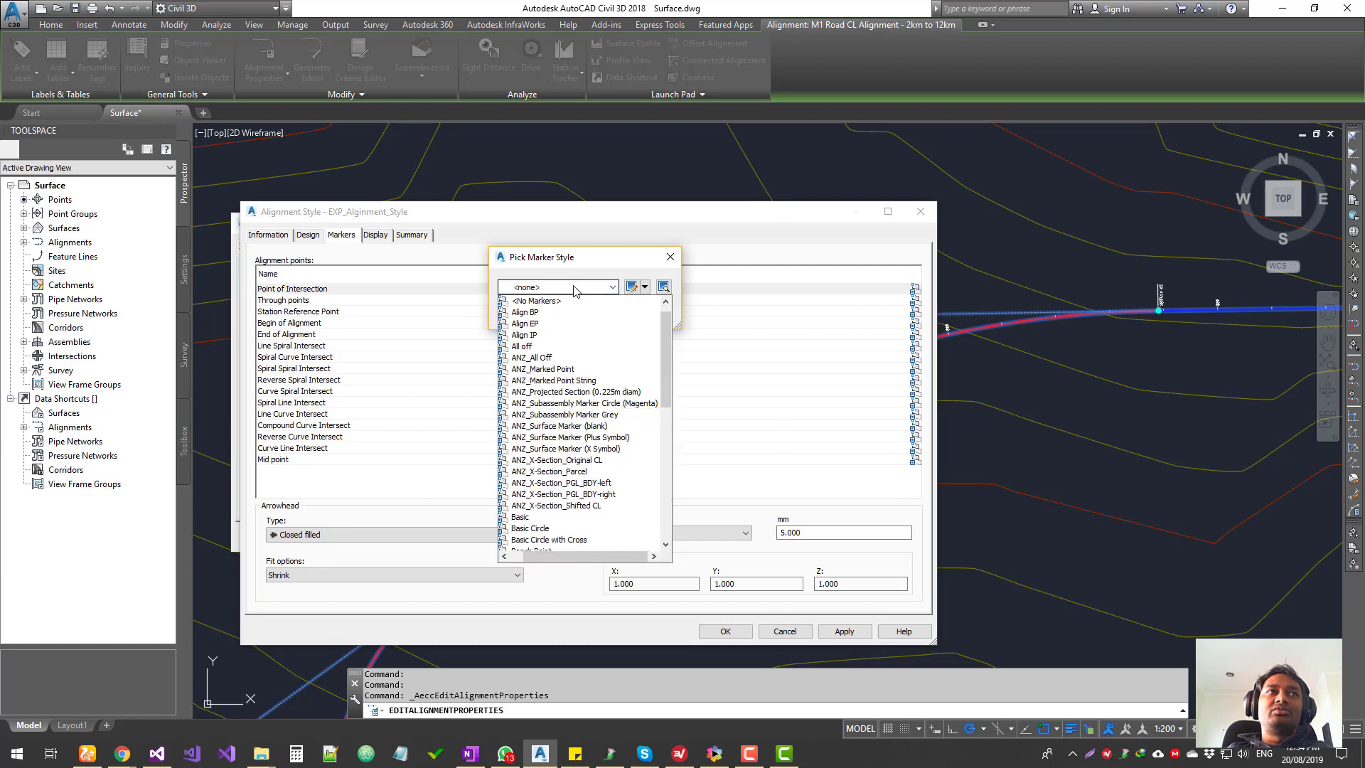
click(541, 369)
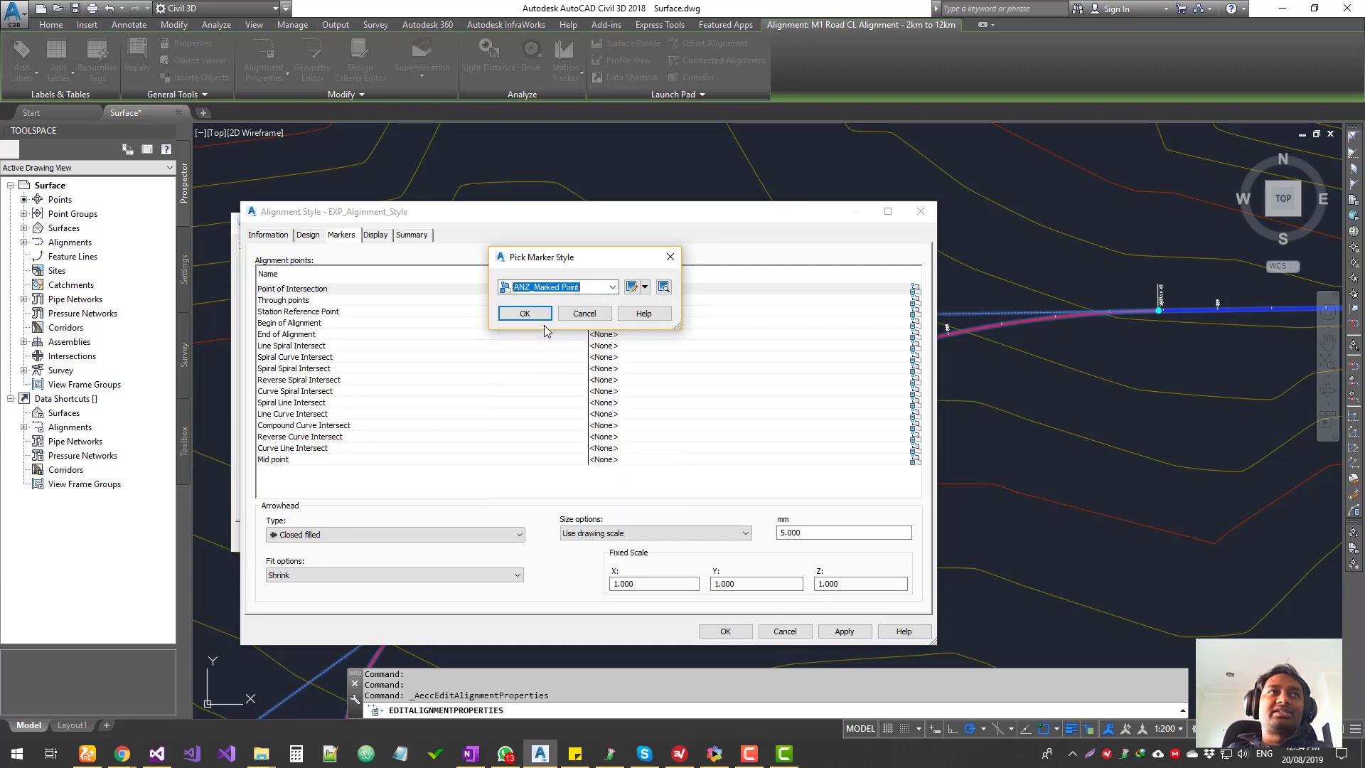
click(548, 328)
Apply and save the style, close Alignment Properties, and deselect the alignment.
click(844, 632)
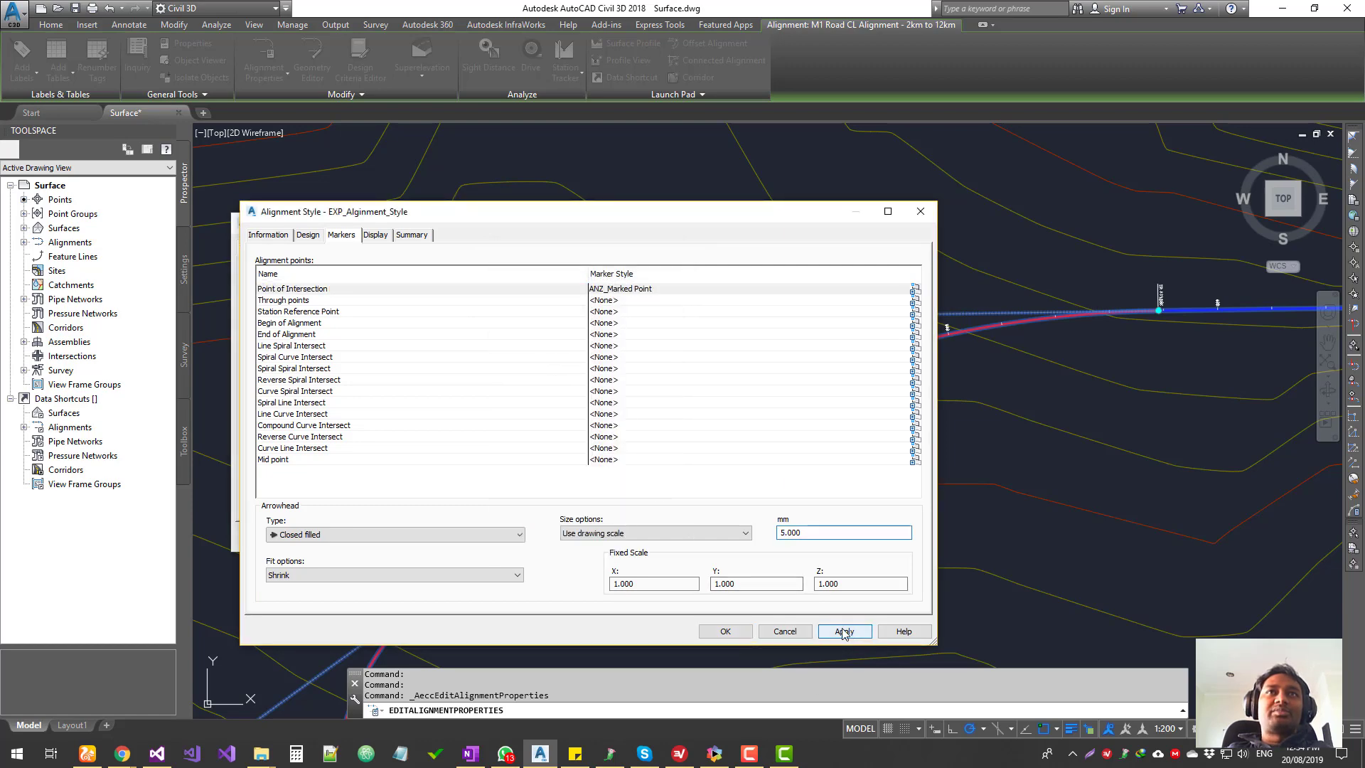
click(725, 631)
click(490, 538)
key(Escape)
scroll(677, 518, down, 5)
Select the centerline alignment and open EXP_Alignment_Style for editing from its properties.
middle_drag(677, 558, 609, 357)
scroll(553, 446, up, 5)
mouse_move(552, 447)
middle_down()
mouse_move(619, 335)
mouse_move(713, 390)
mouse_move(682, 494)
mouse_move(645, 343)
mouse_move(664, 451)
middle_up()
scroll(689, 457, up, 3)
click(689, 457)
click(263, 58)
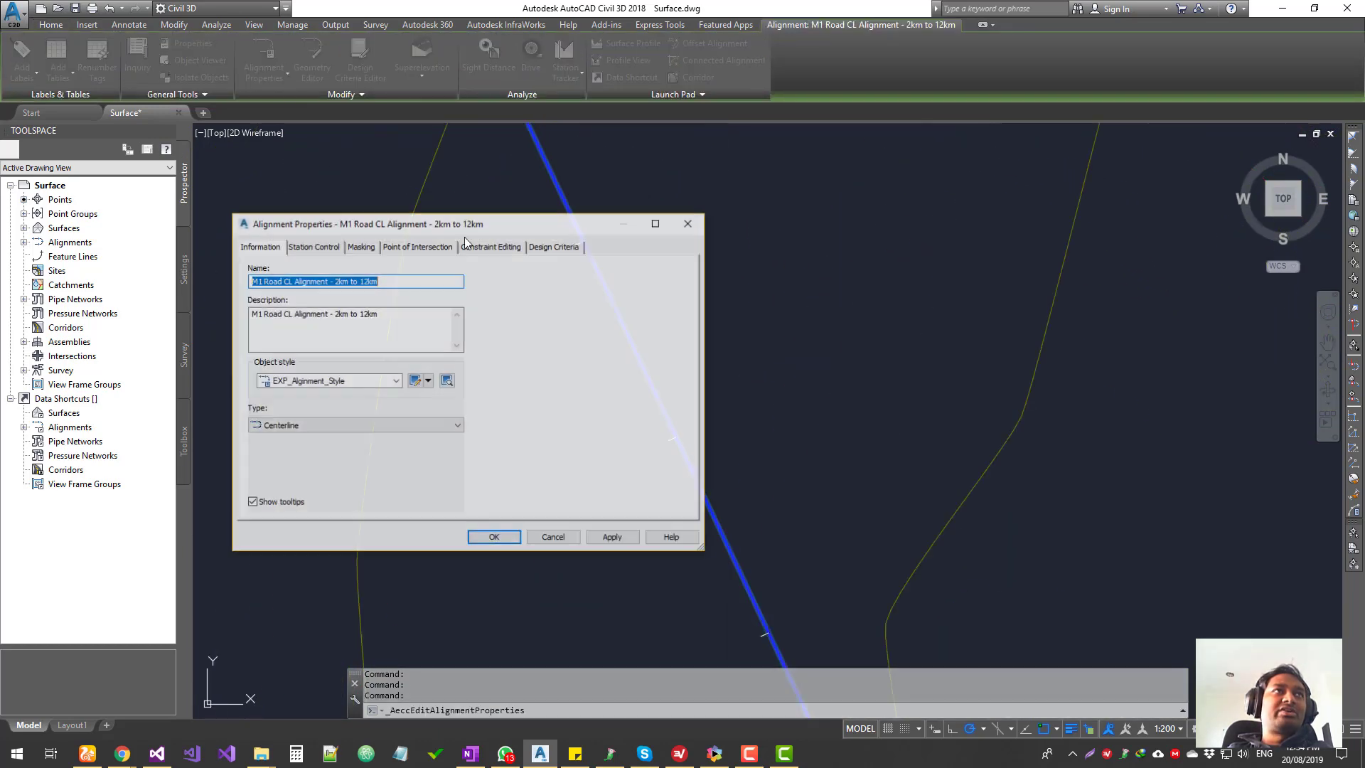
click(396, 381)
click(397, 382)
click(428, 381)
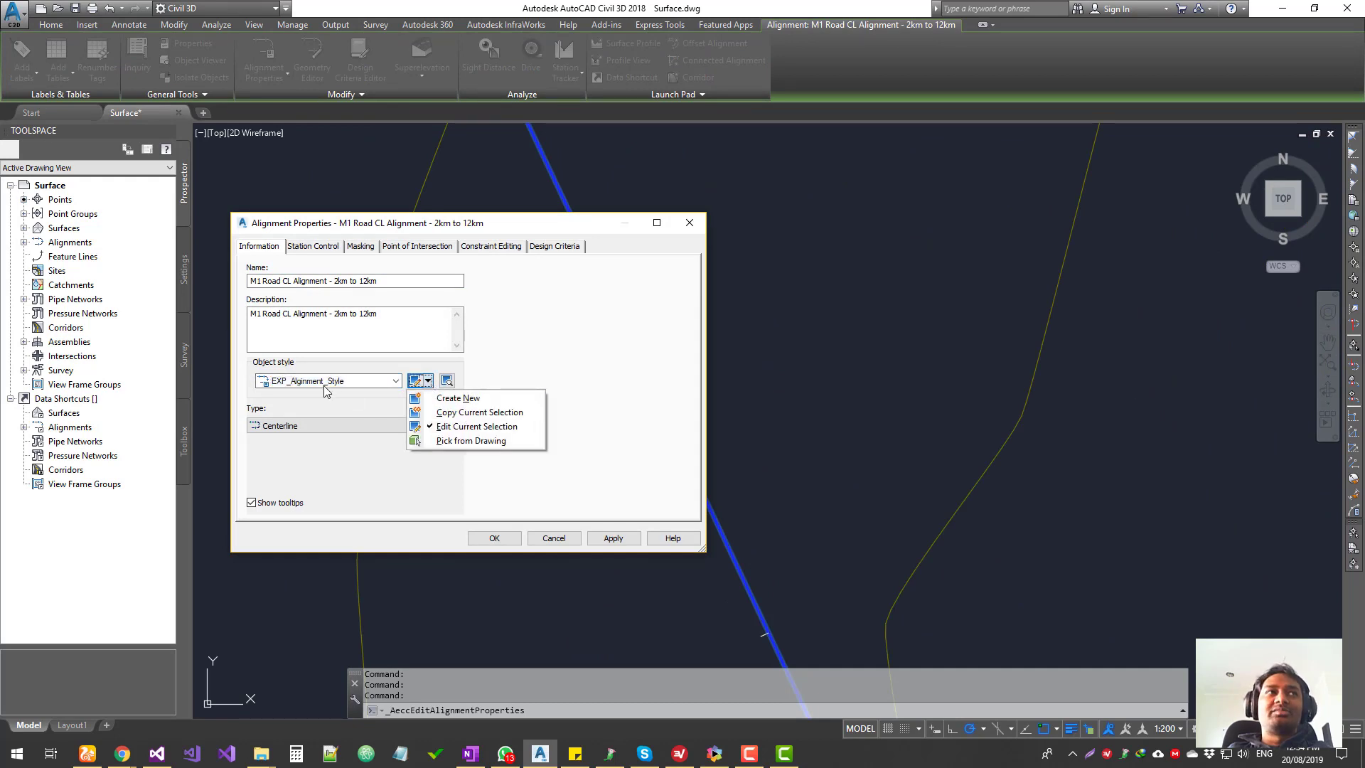
click(460, 428)
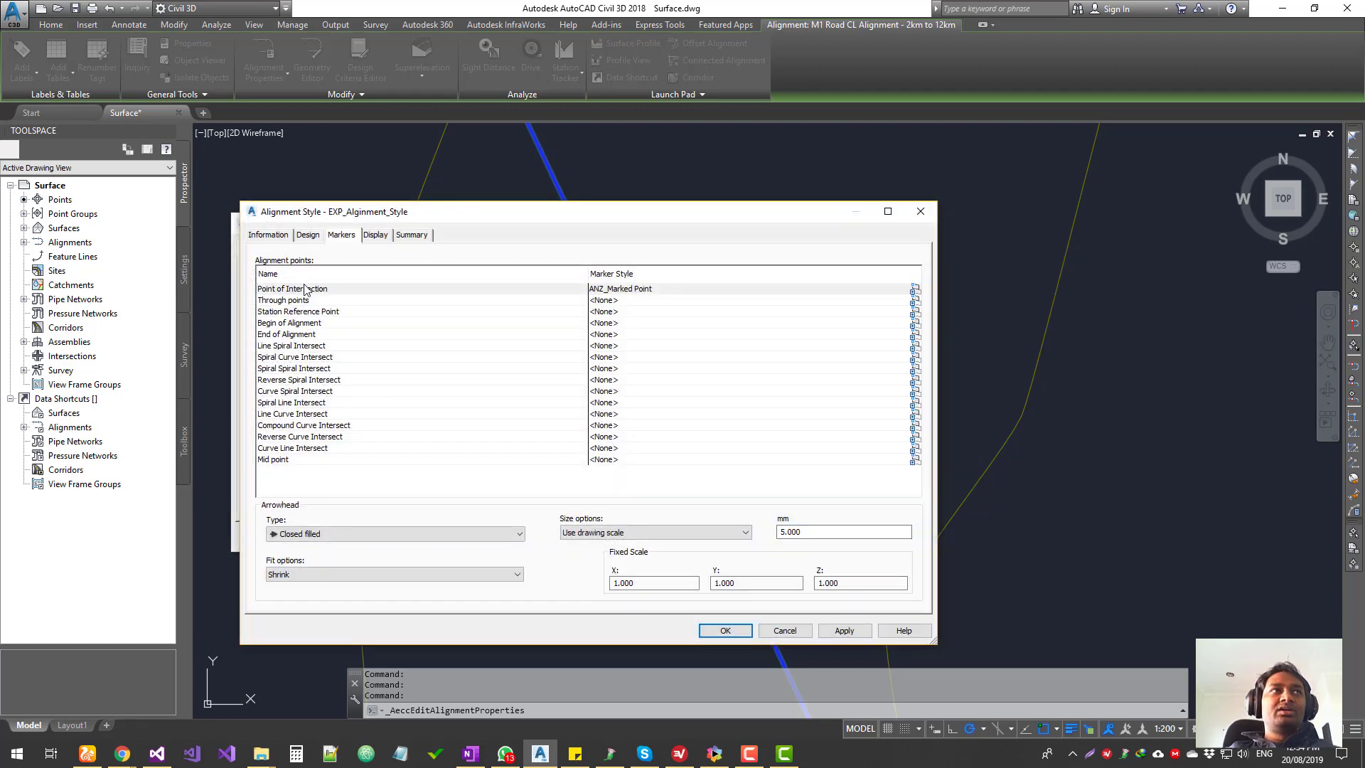
Set the Begin of Alignment marker to Basic Circle.
click(343, 324)
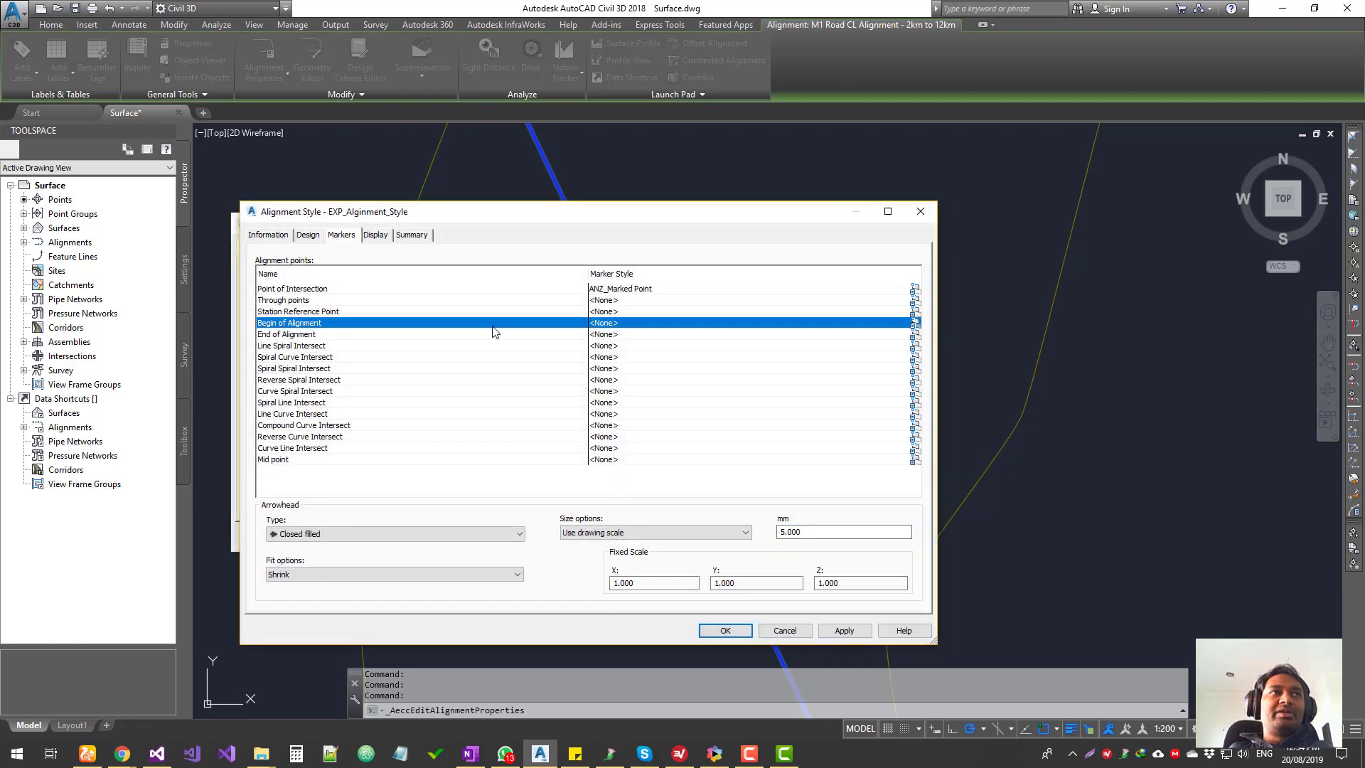
click(657, 328)
click(601, 286)
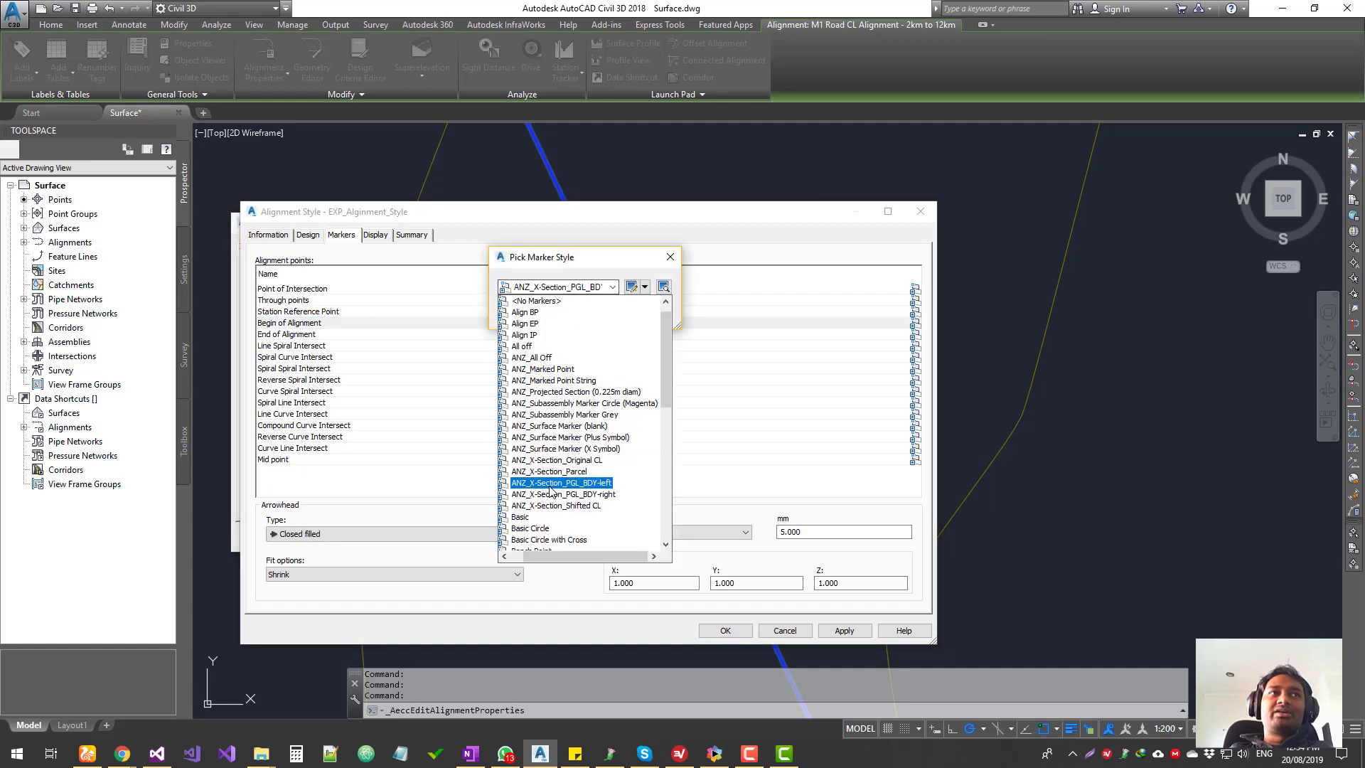
scroll(551, 491, down, 4)
click(549, 392)
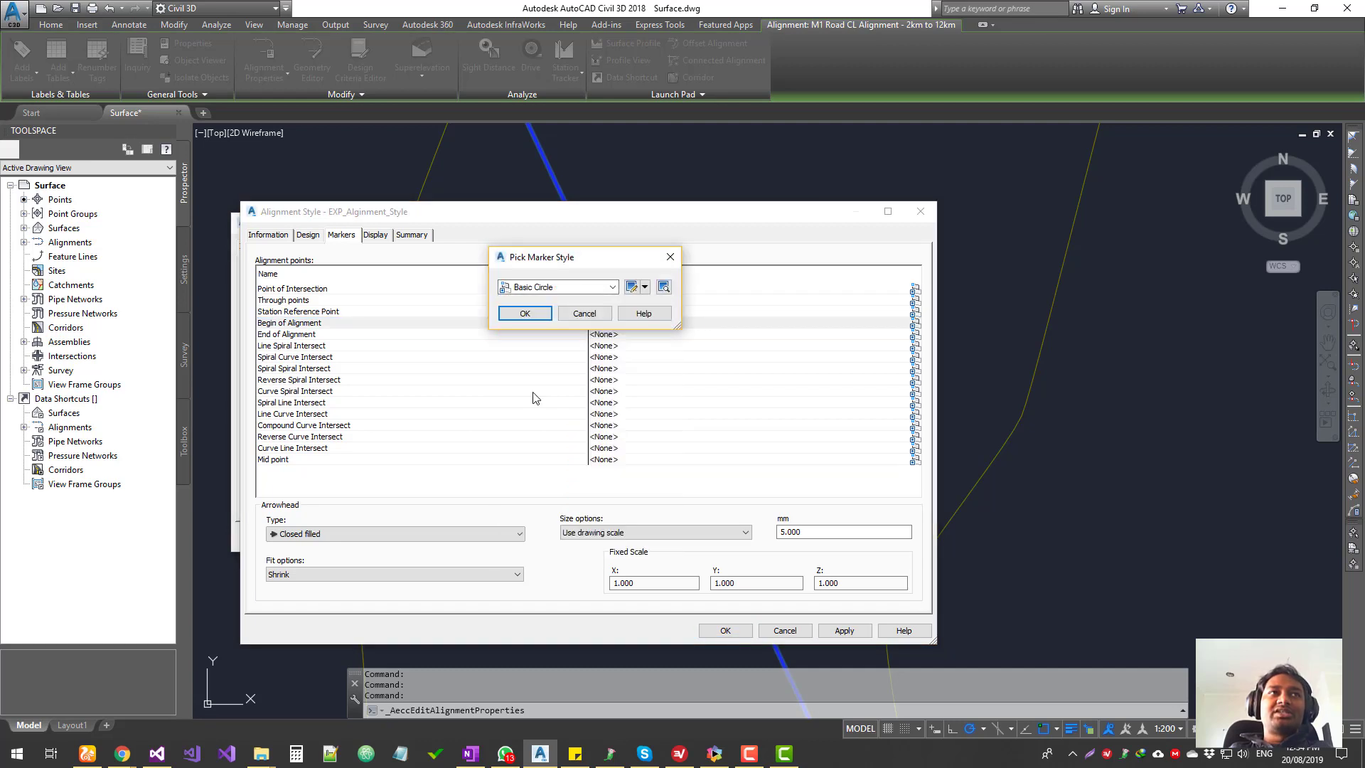
click(524, 314)
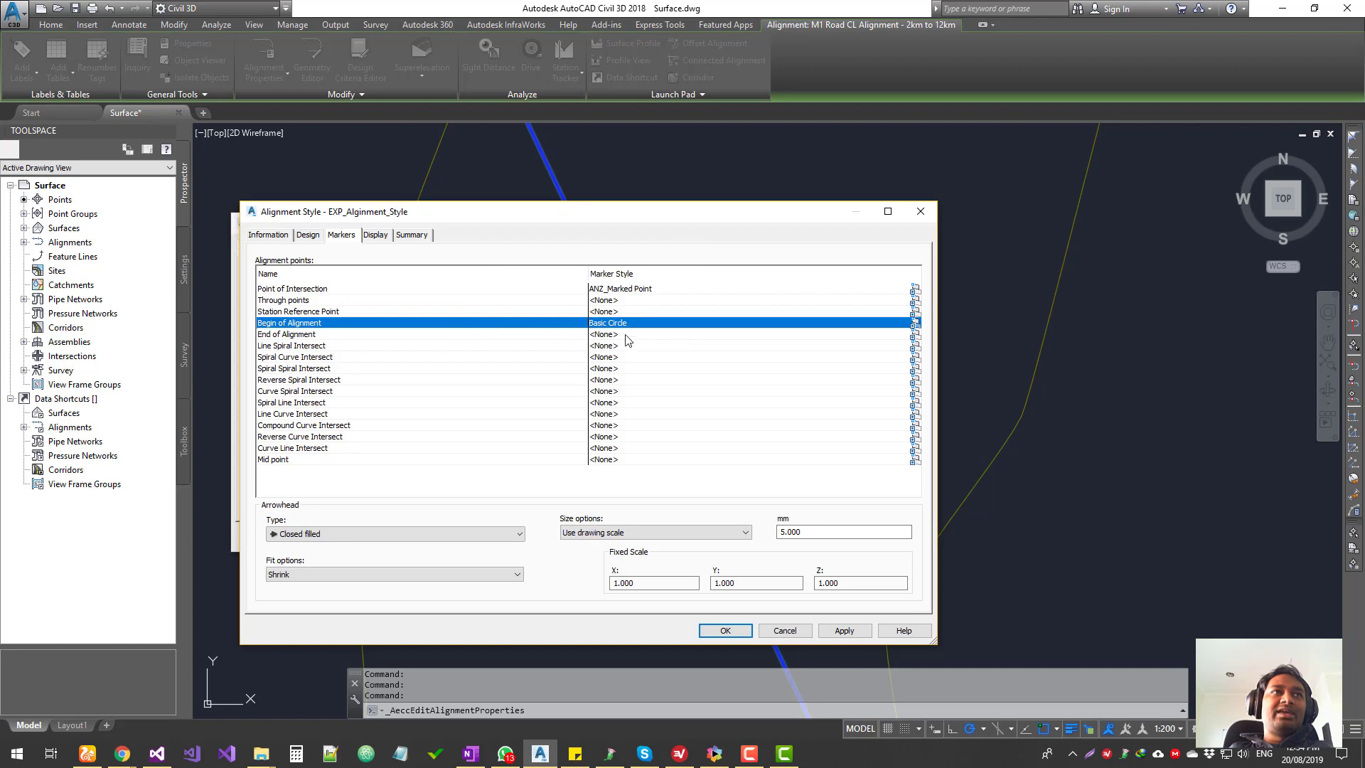
Set the End of Alignment marker to Basic Circle with Cross and save the style.
click(649, 335)
click(649, 338)
click(601, 286)
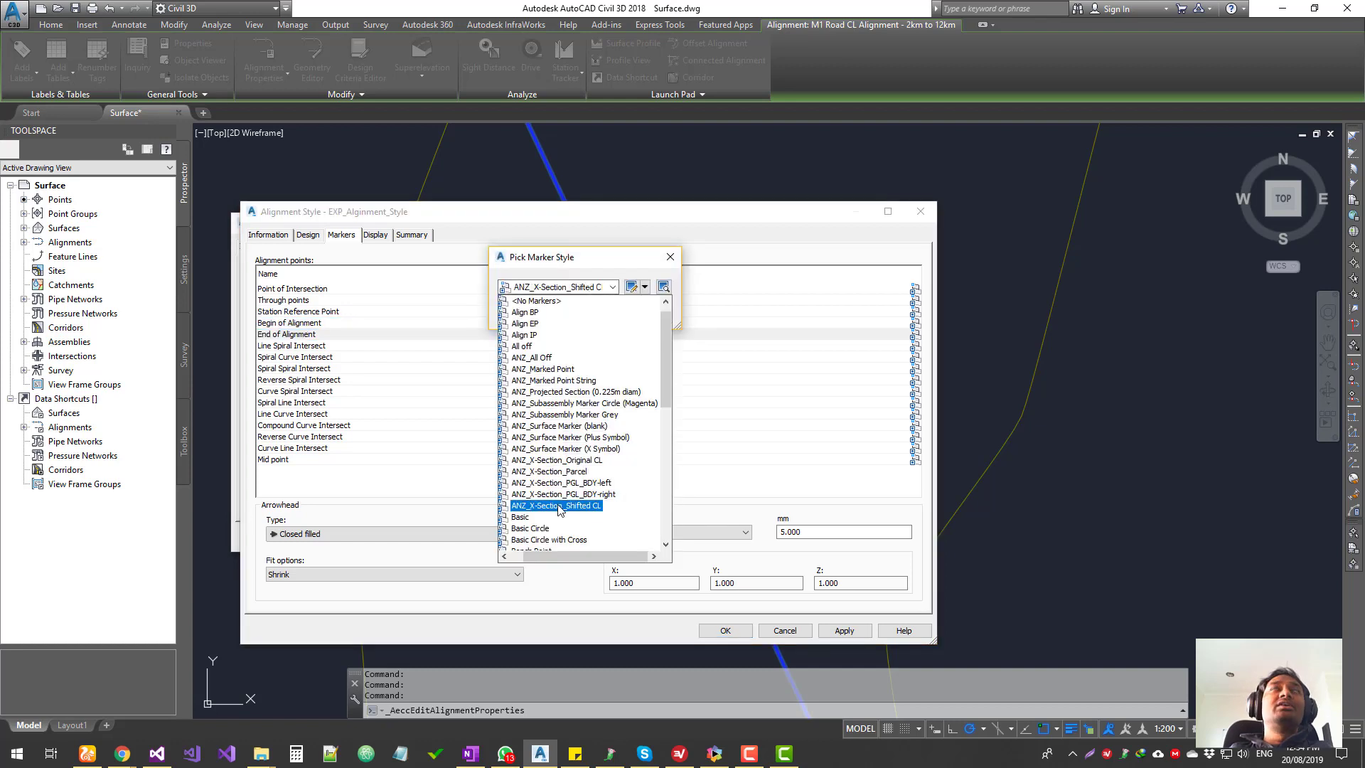
scroll(560, 510, down, 2)
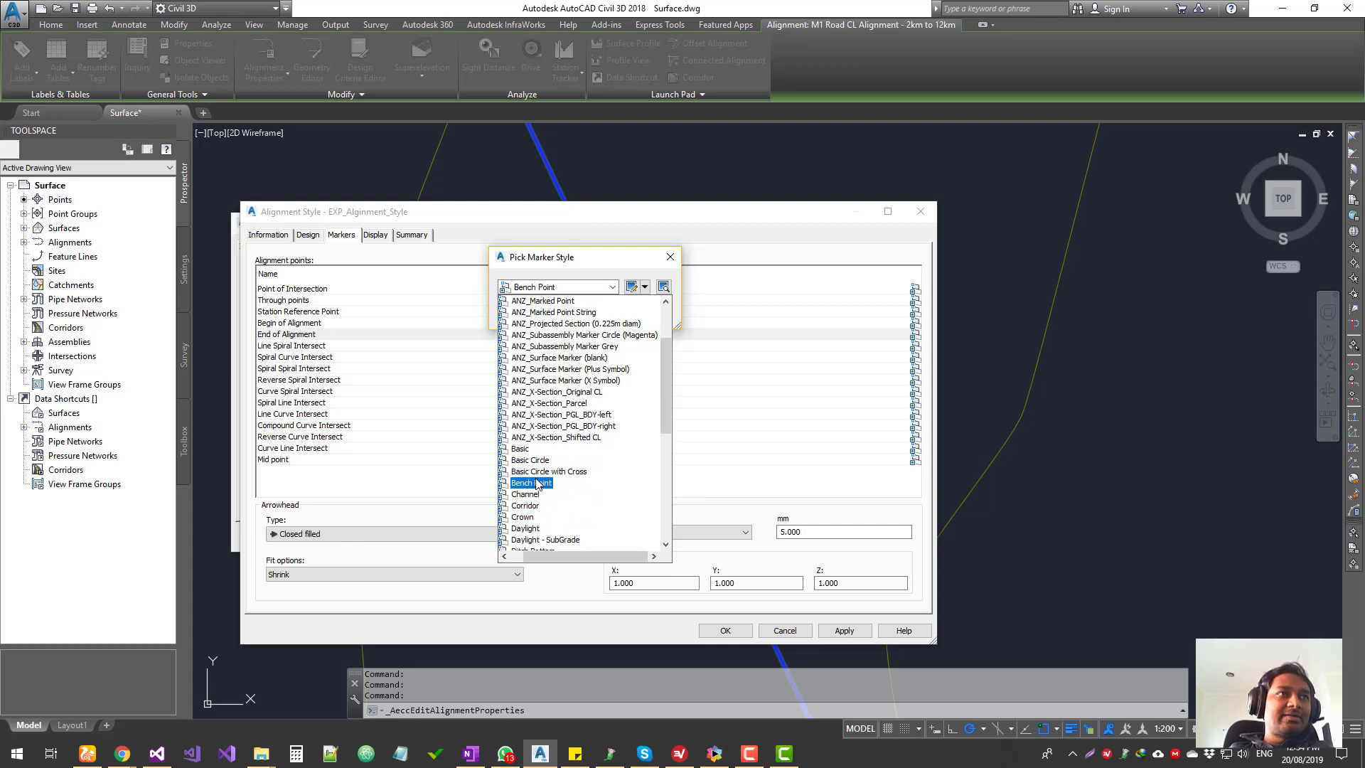
click(569, 471)
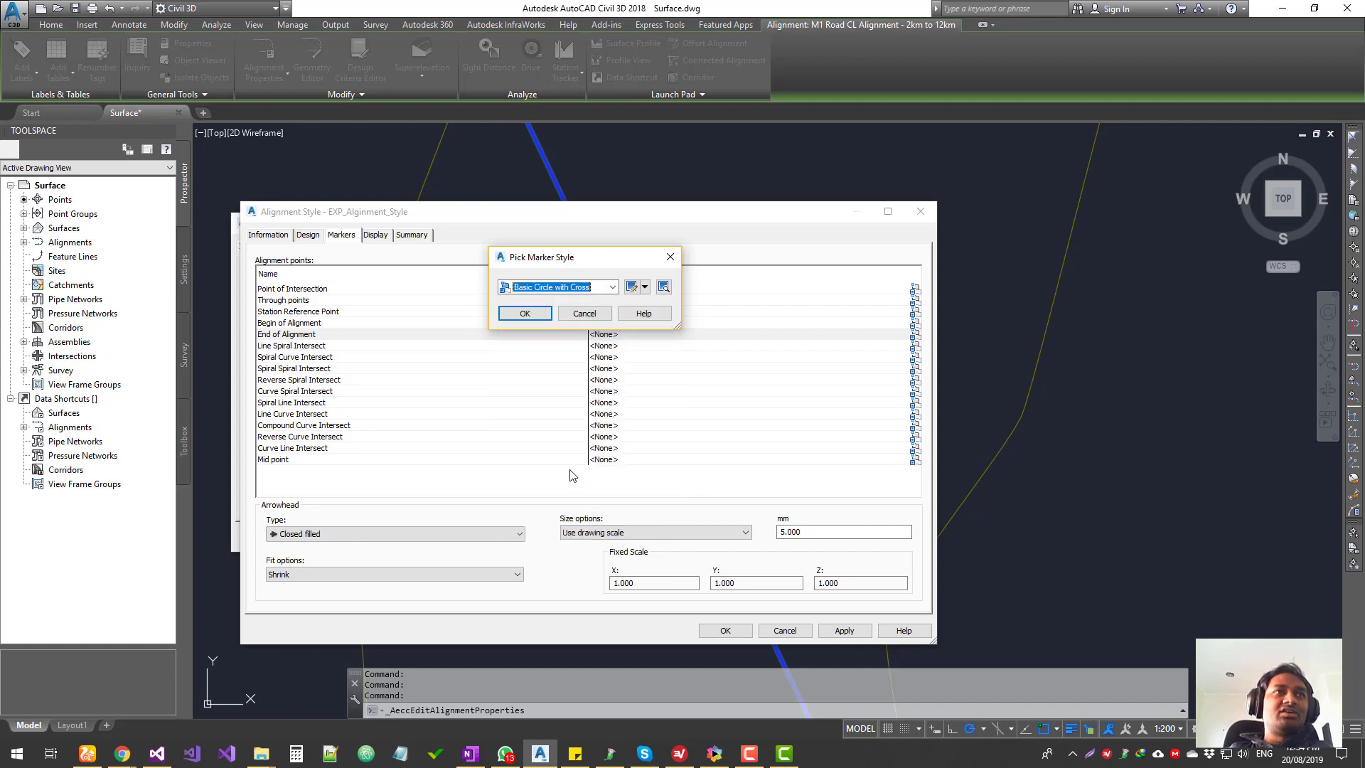
click(537, 316)
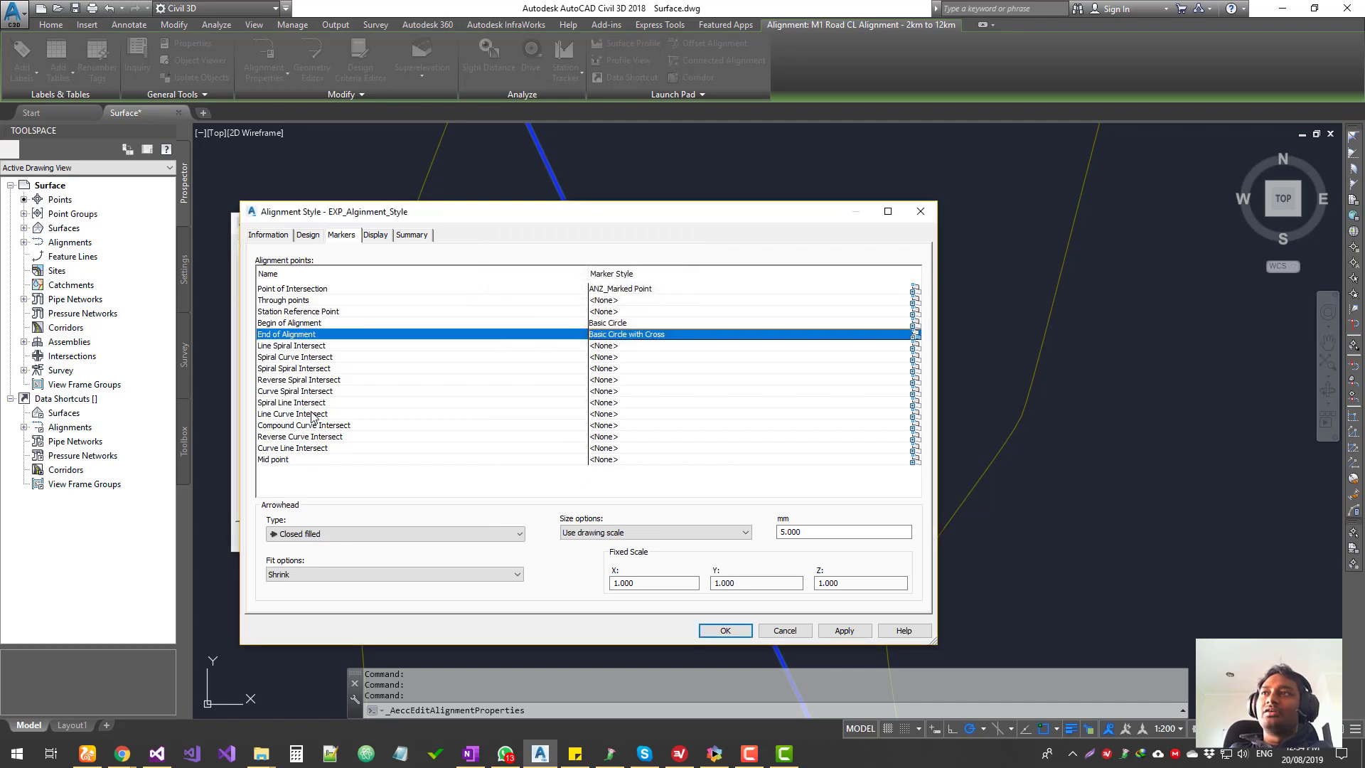
click(726, 630)
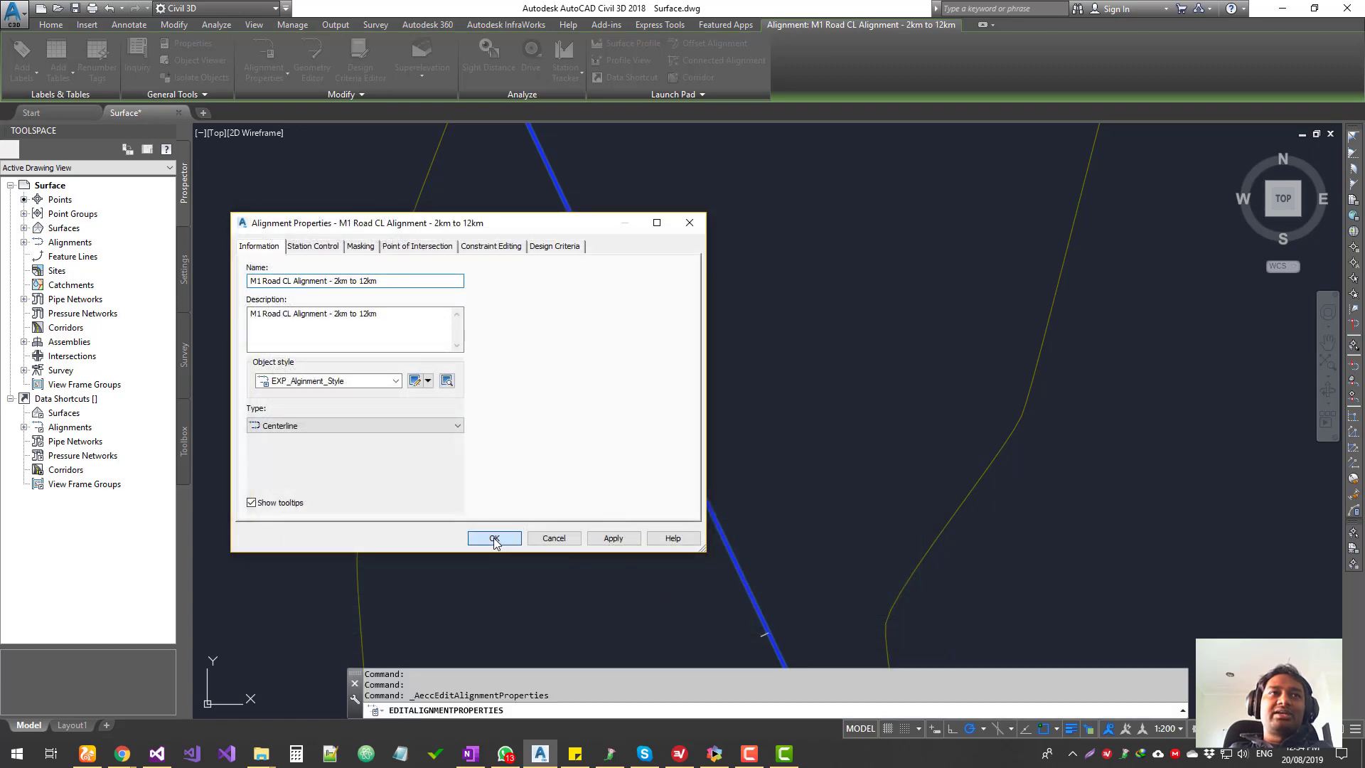
Close Alignment Properties, zoom to check the circle markers at BP and EP, then reselect the centerline alignment.
click(499, 539)
scroll(633, 512, down, 5)
scroll(670, 540, up, 6)
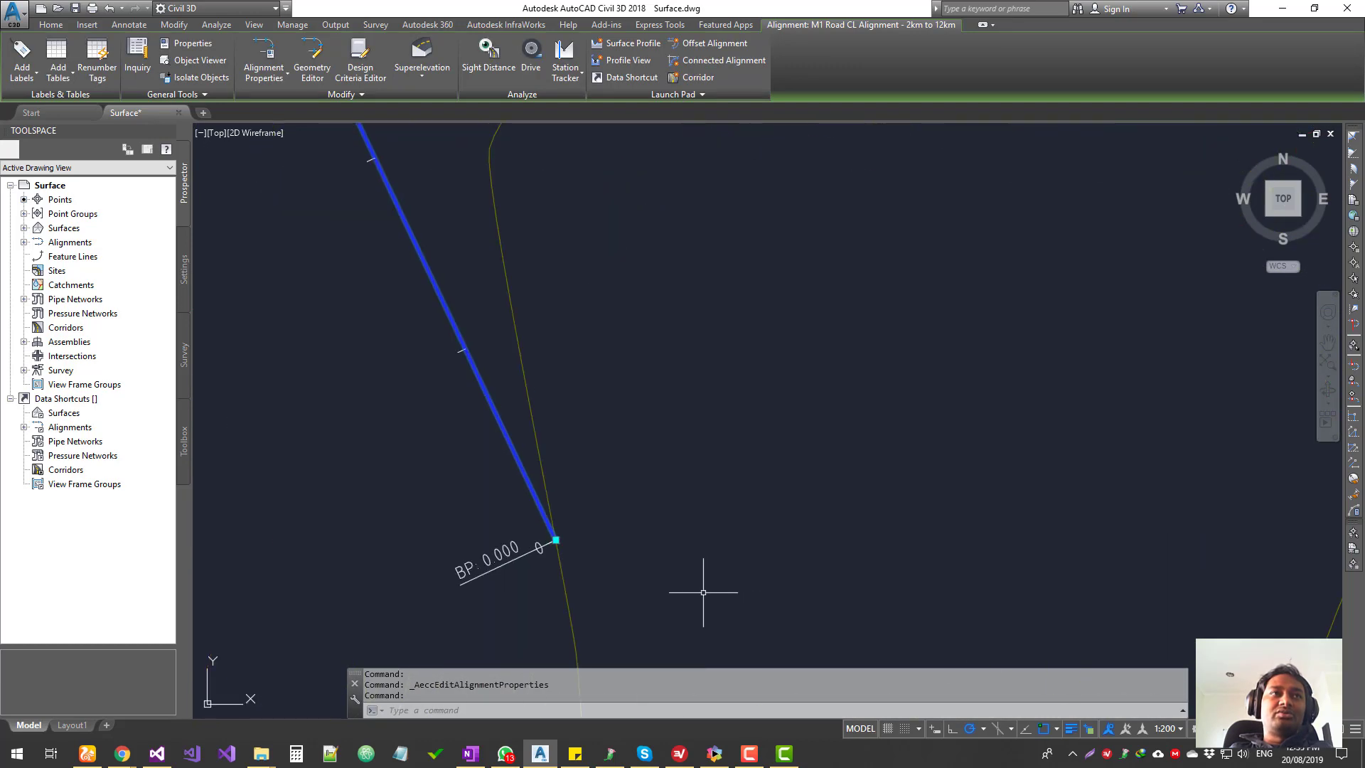
key(Escape)
scroll(561, 544, up, 3)
scroll(564, 543, down, 5)
scroll(583, 540, down, 5)
scroll(625, 488, up, 8)
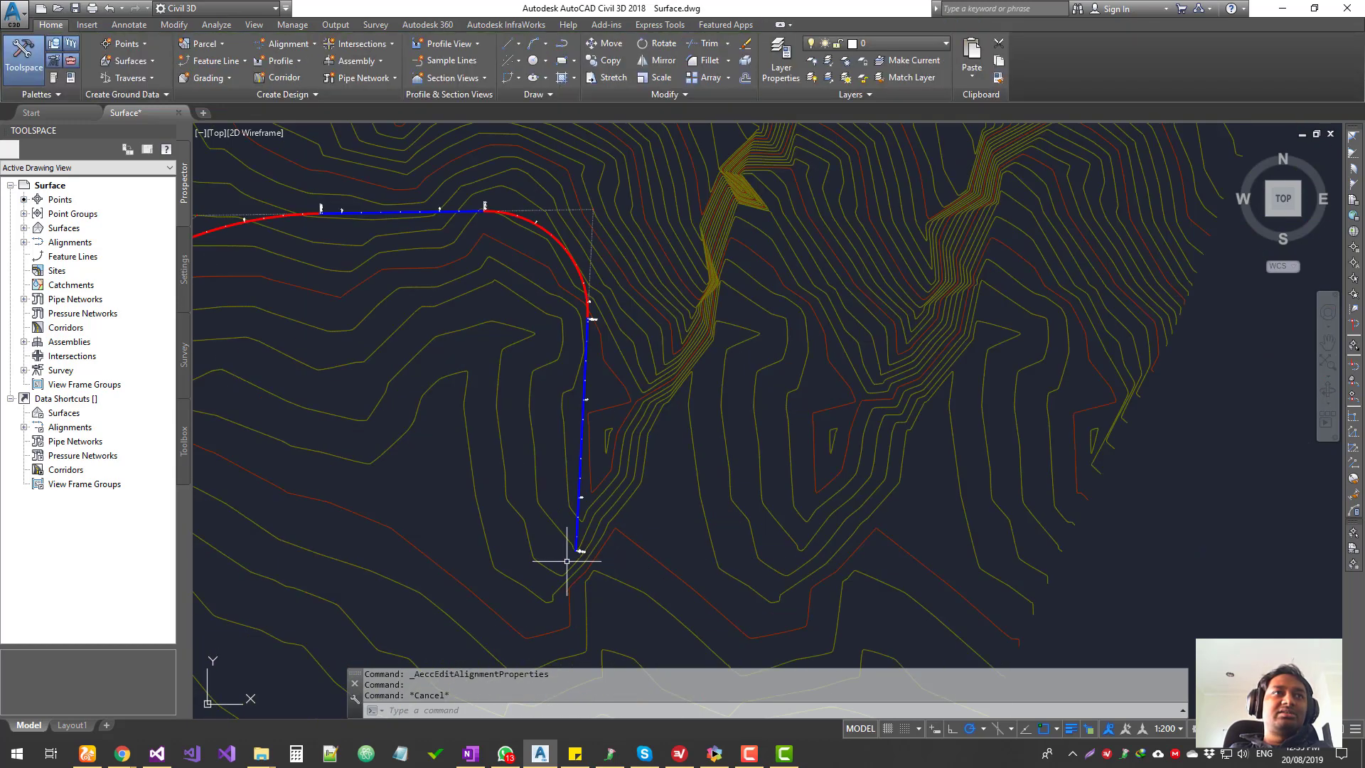
scroll(647, 510, up, 4)
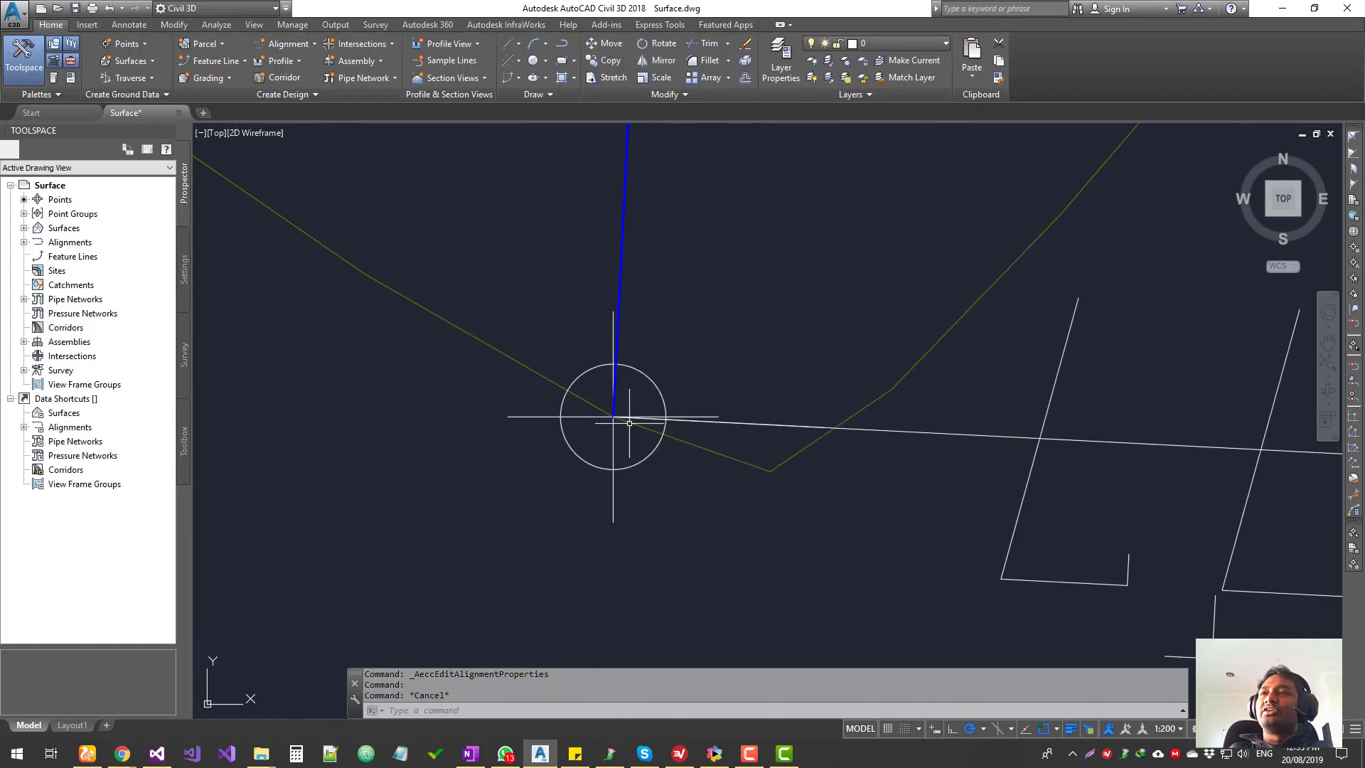
scroll(672, 475, down, 7)
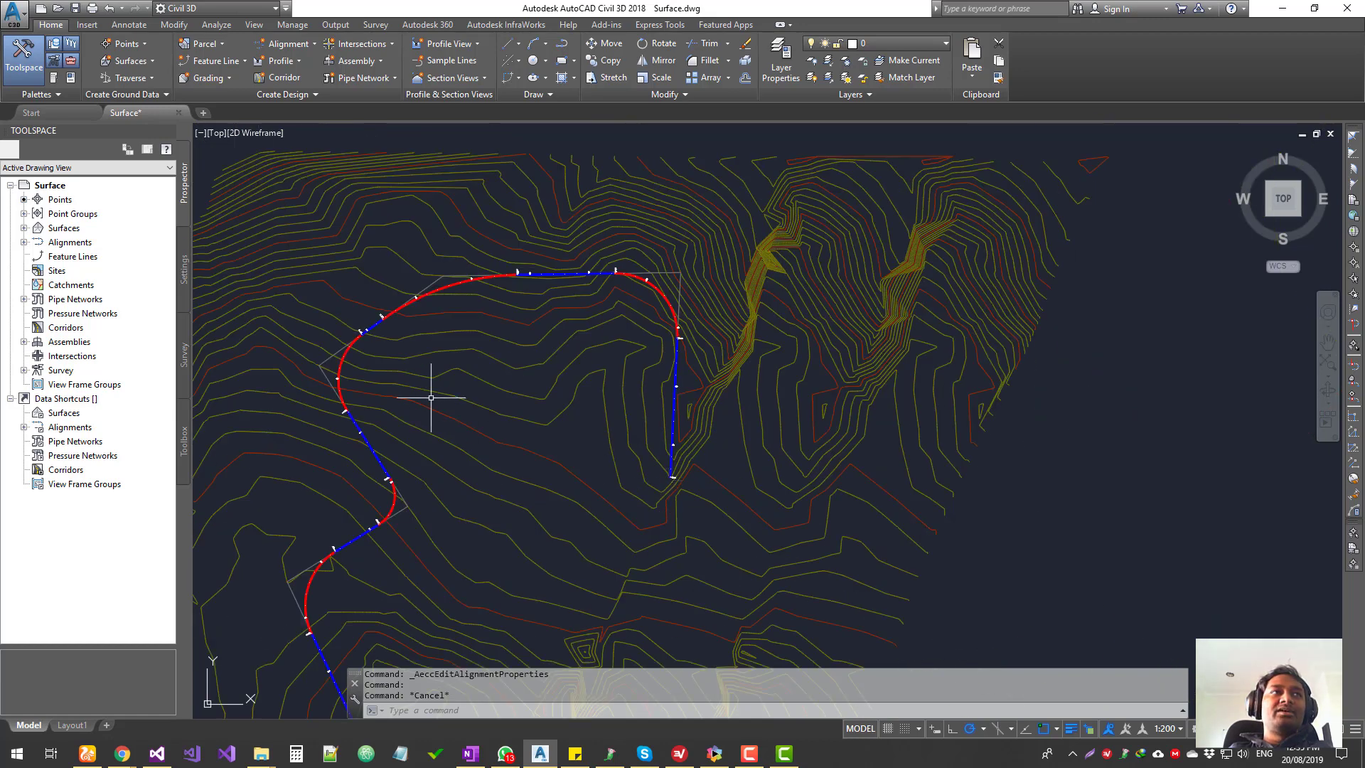
scroll(409, 300, up, 5)
click(548, 321)
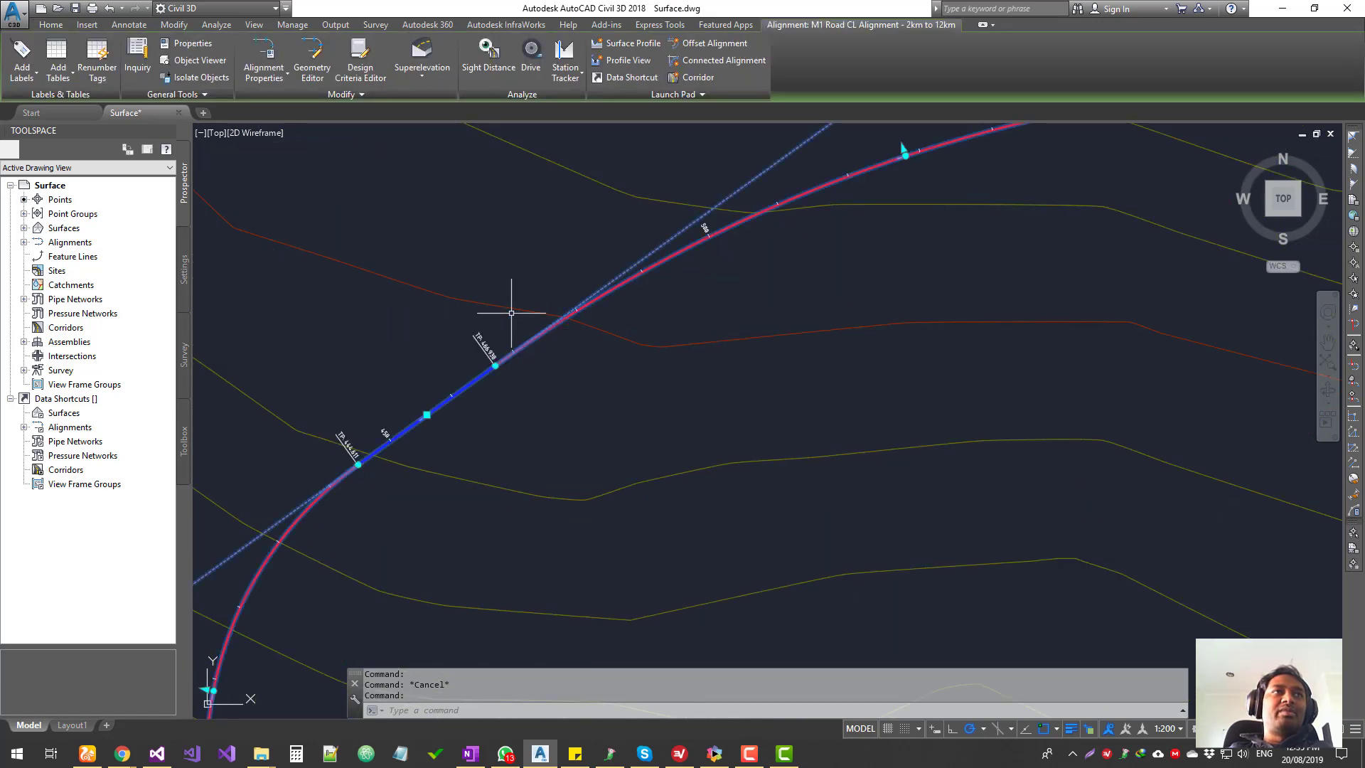
Edit the alignment's current style EXP_Alignment_Style from Alignment Properties and show its Display tab.
click(268, 49)
click(428, 381)
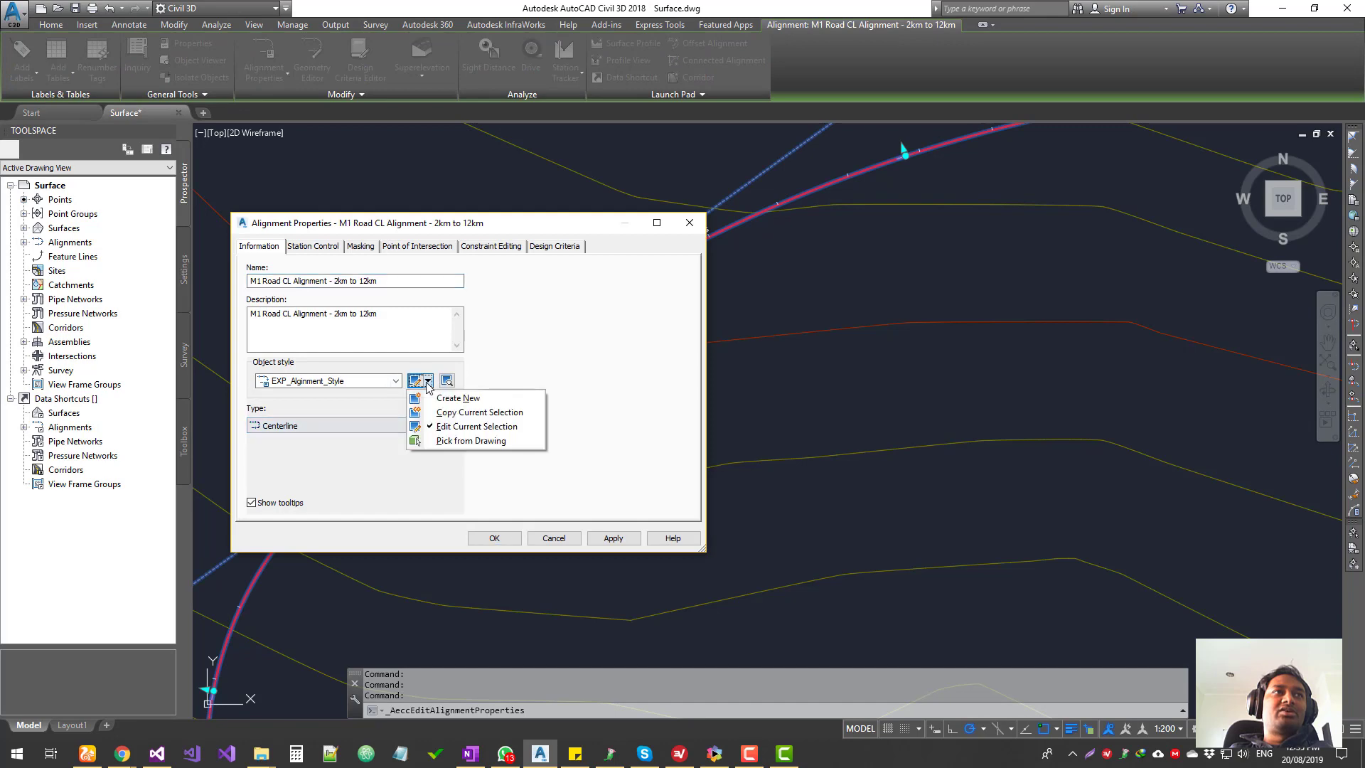
click(443, 427)
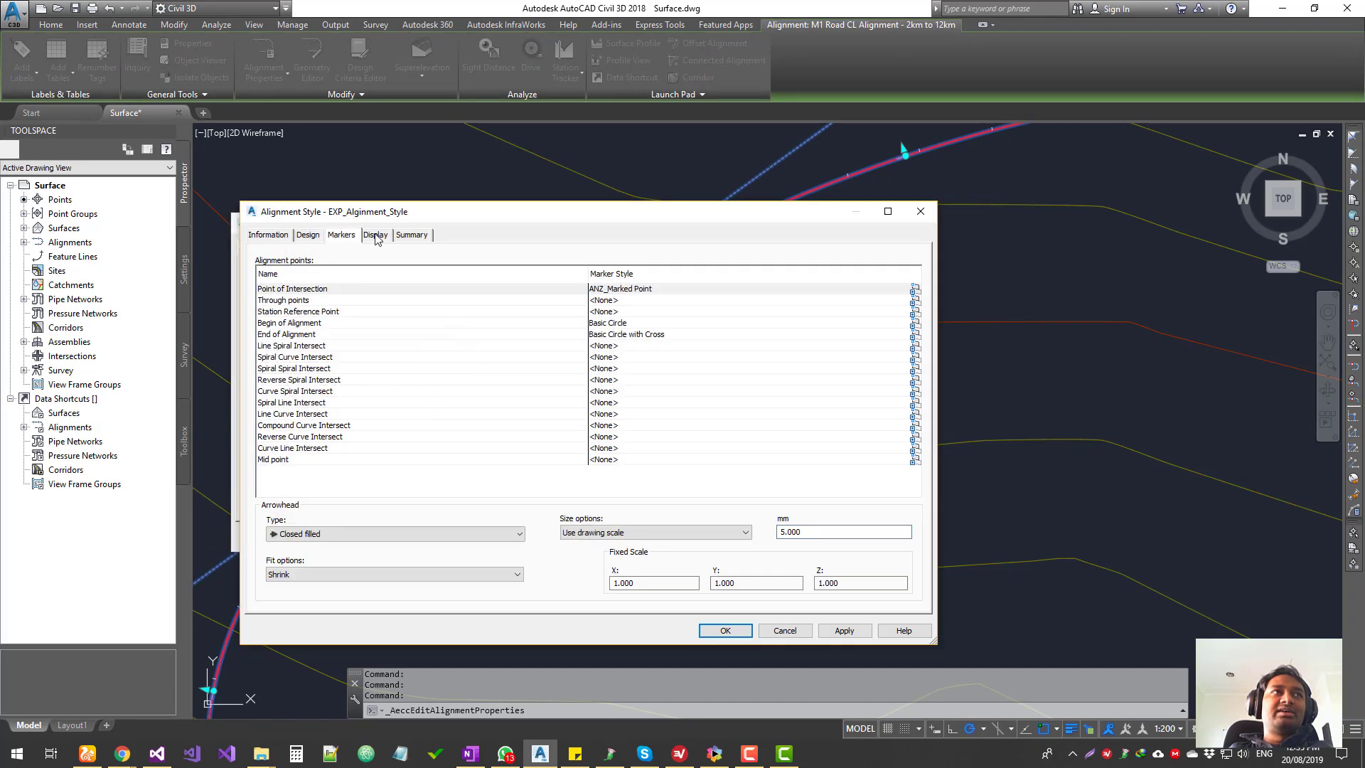
click(376, 235)
drag(548, 211, 859, 326)
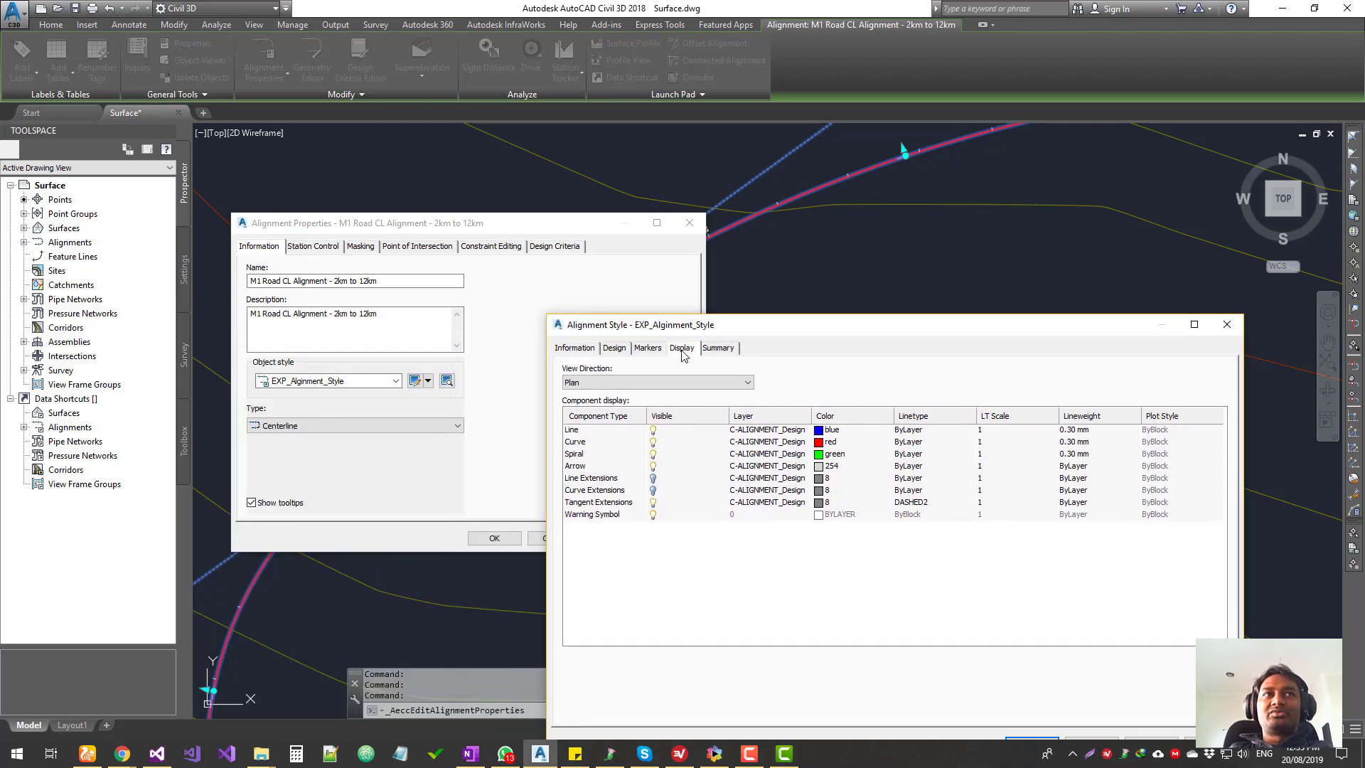
Keep the Display tab's View Direction on Plan and bring the style window into full view.
click(640, 383)
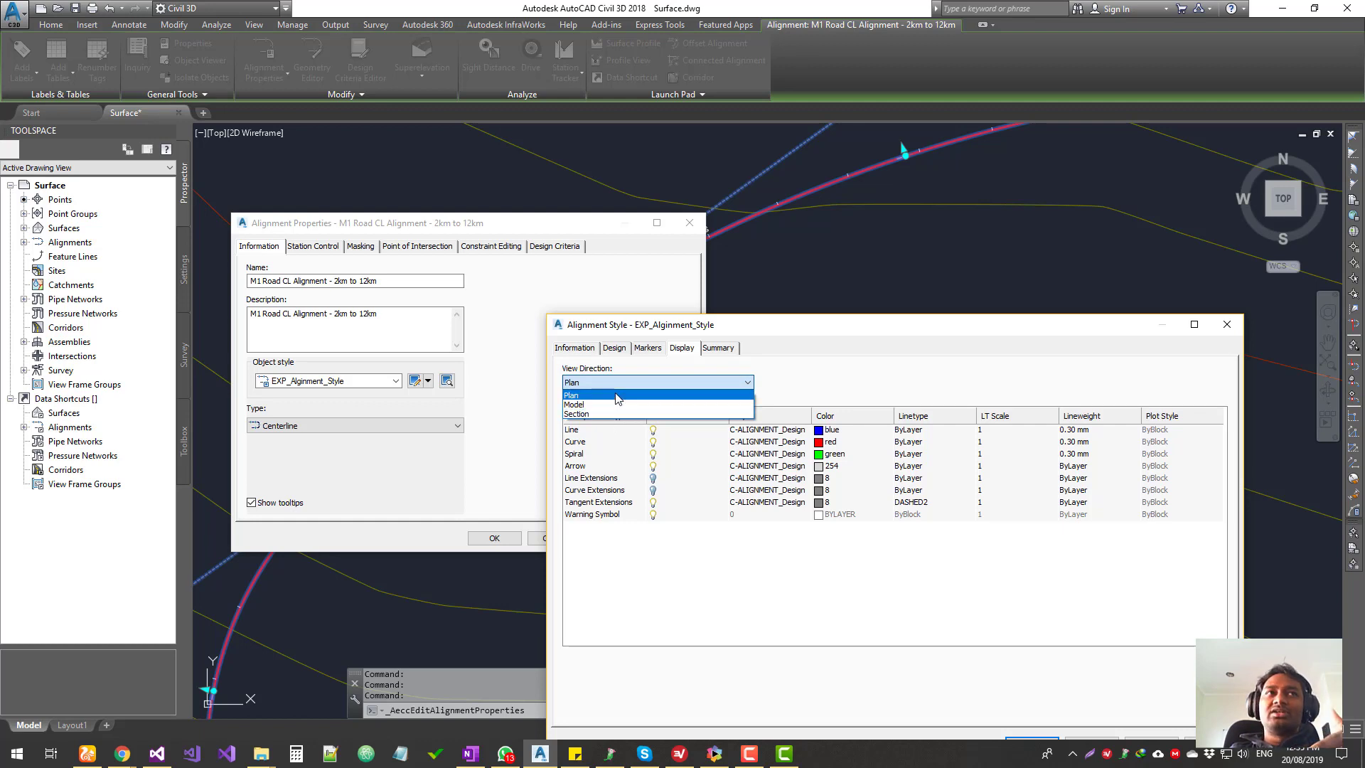
click(617, 397)
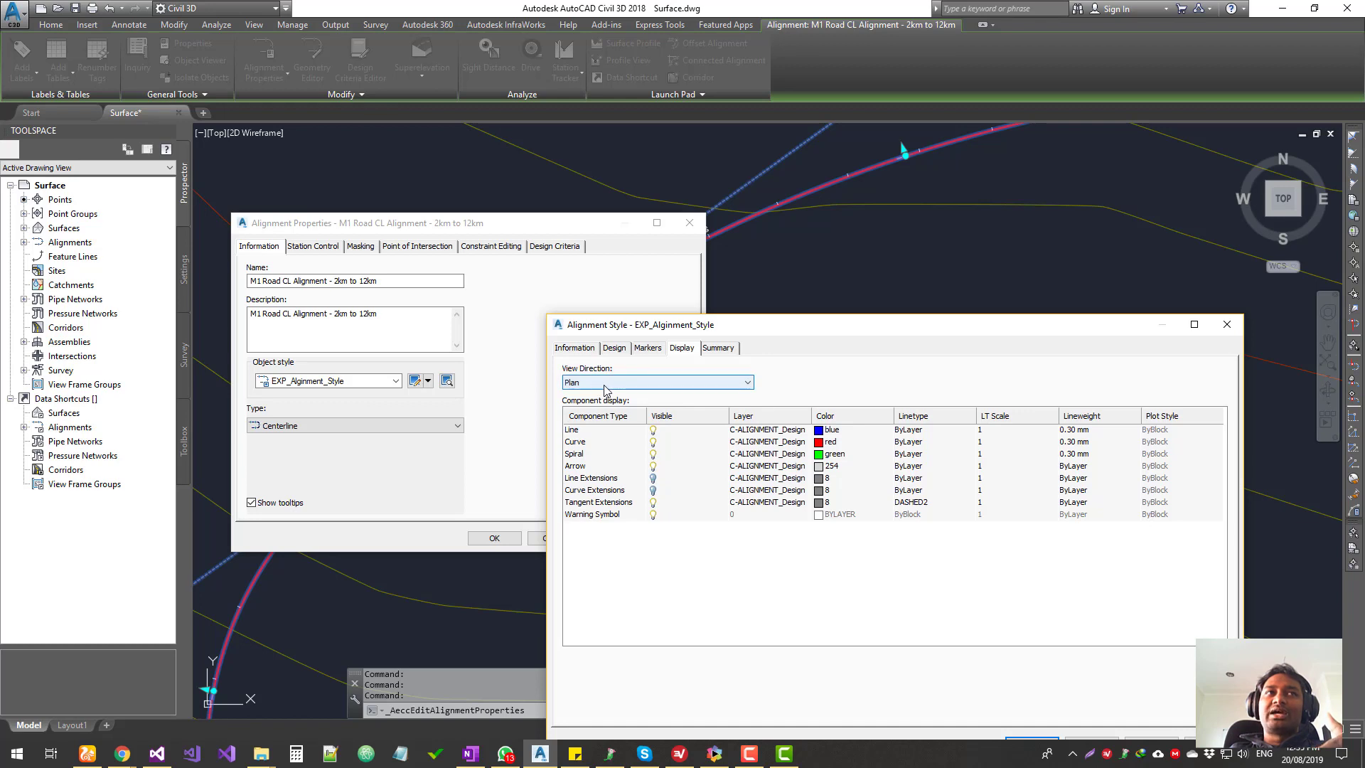
click(608, 386)
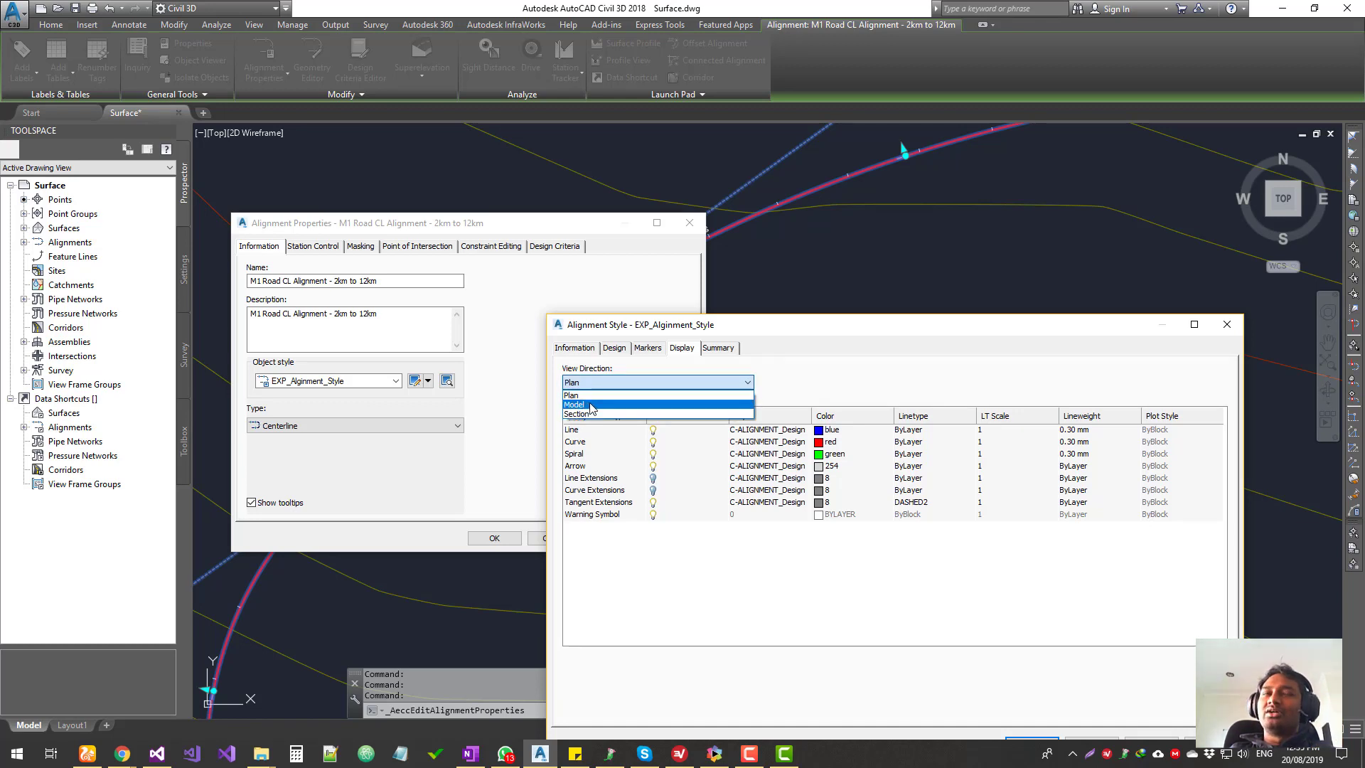
click(864, 325)
drag(864, 326, 730, 472)
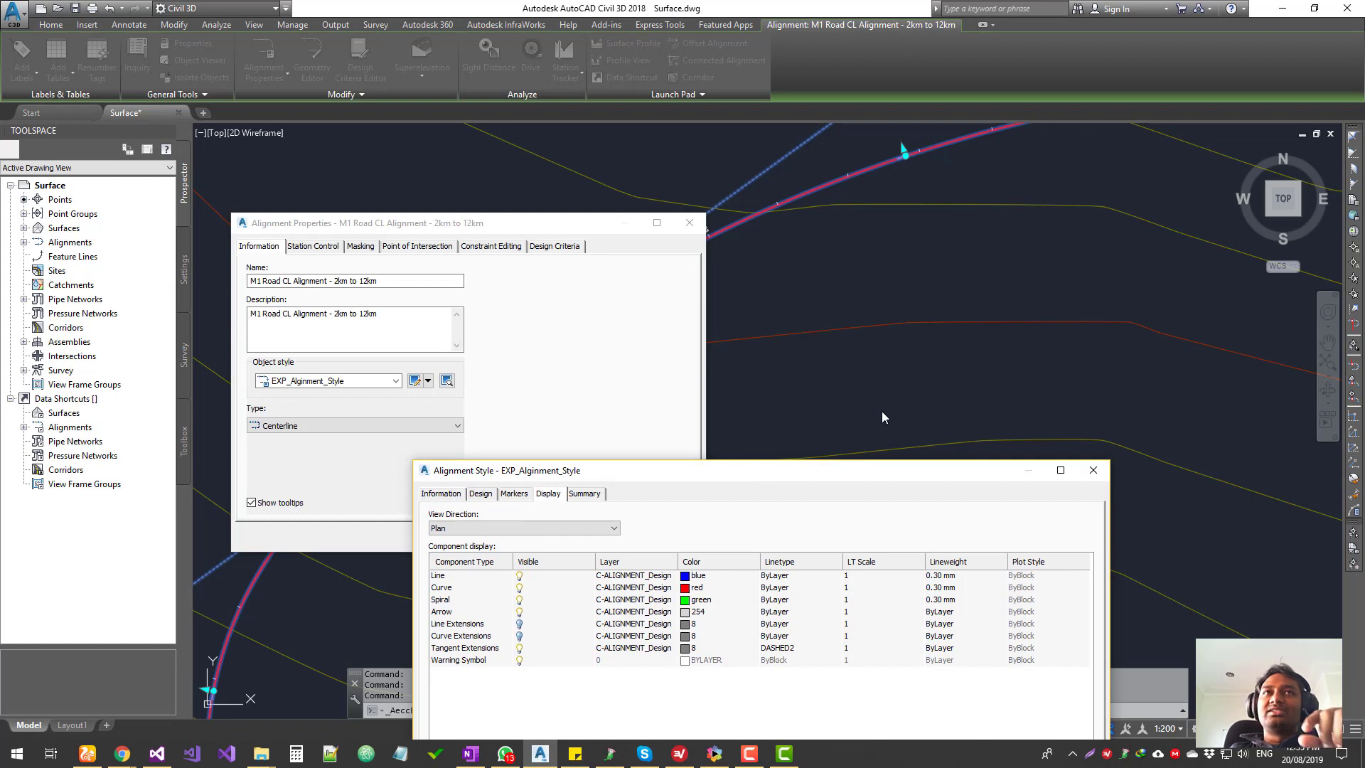
drag(833, 470, 833, 430)
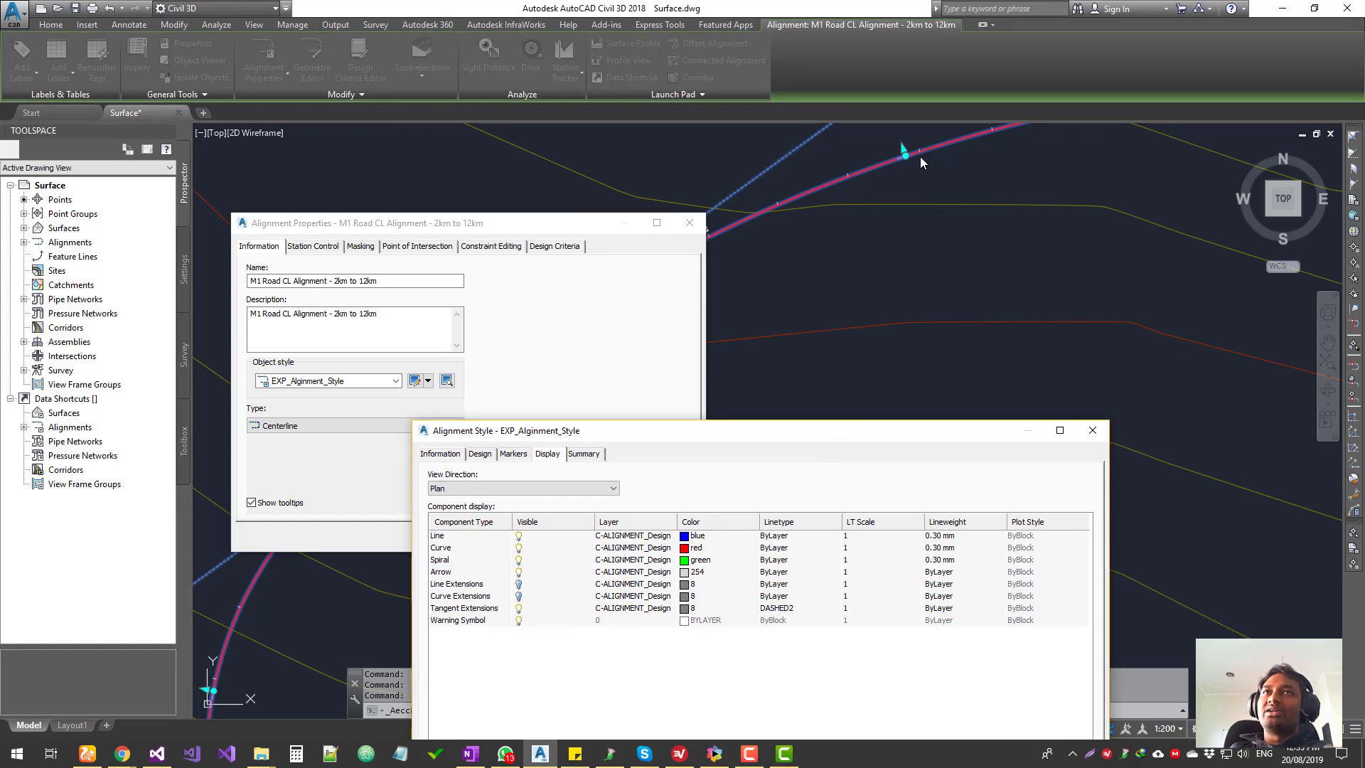
click(471, 489)
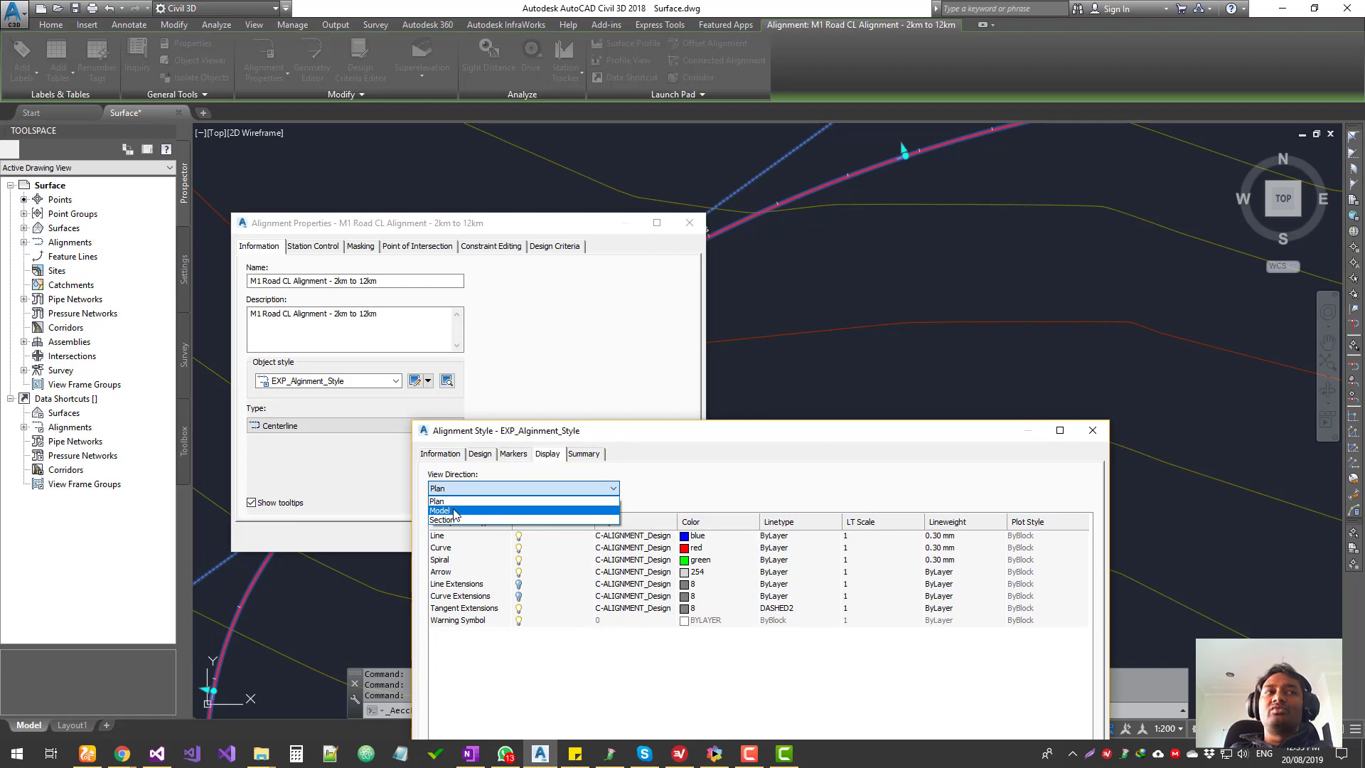
click(436, 501)
drag(773, 433, 773, 247)
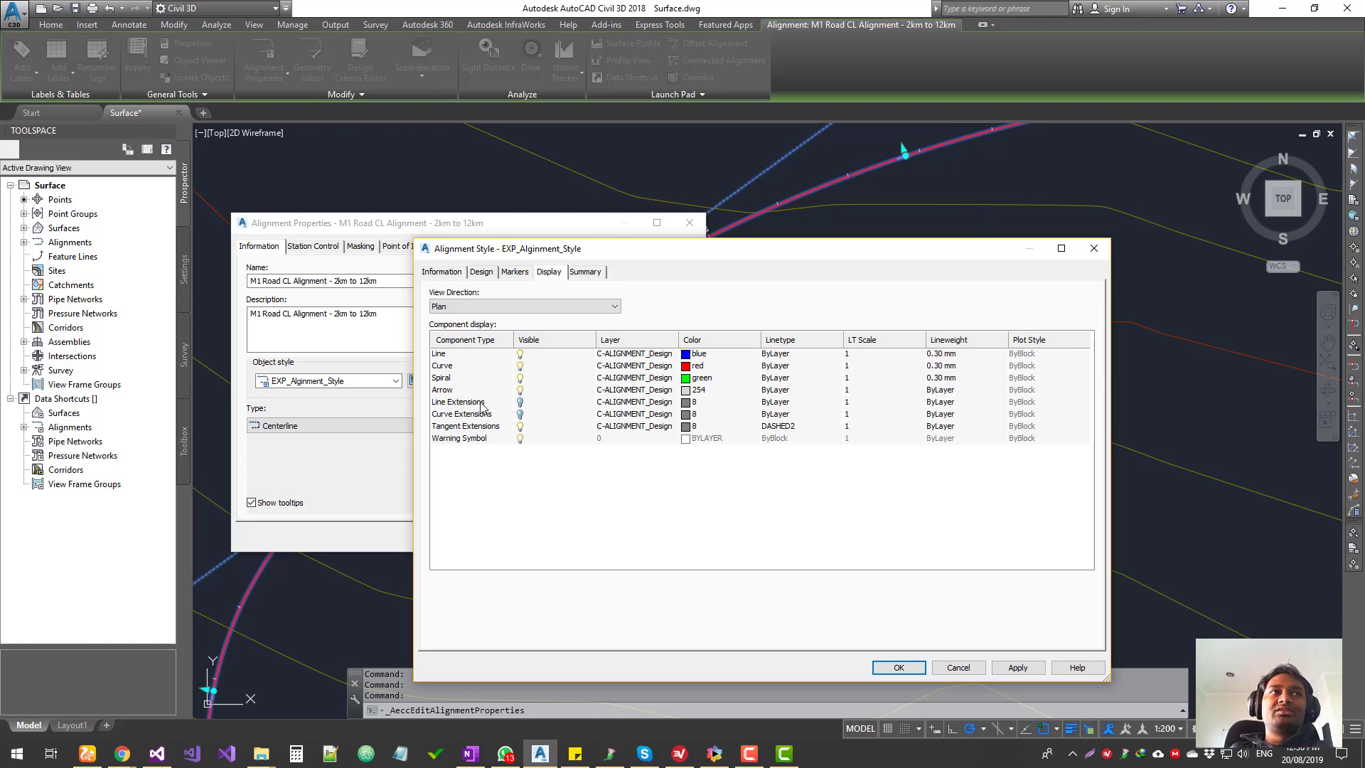
Set the Line component colour to cyan and the Curve component colour to yellow.
click(690, 354)
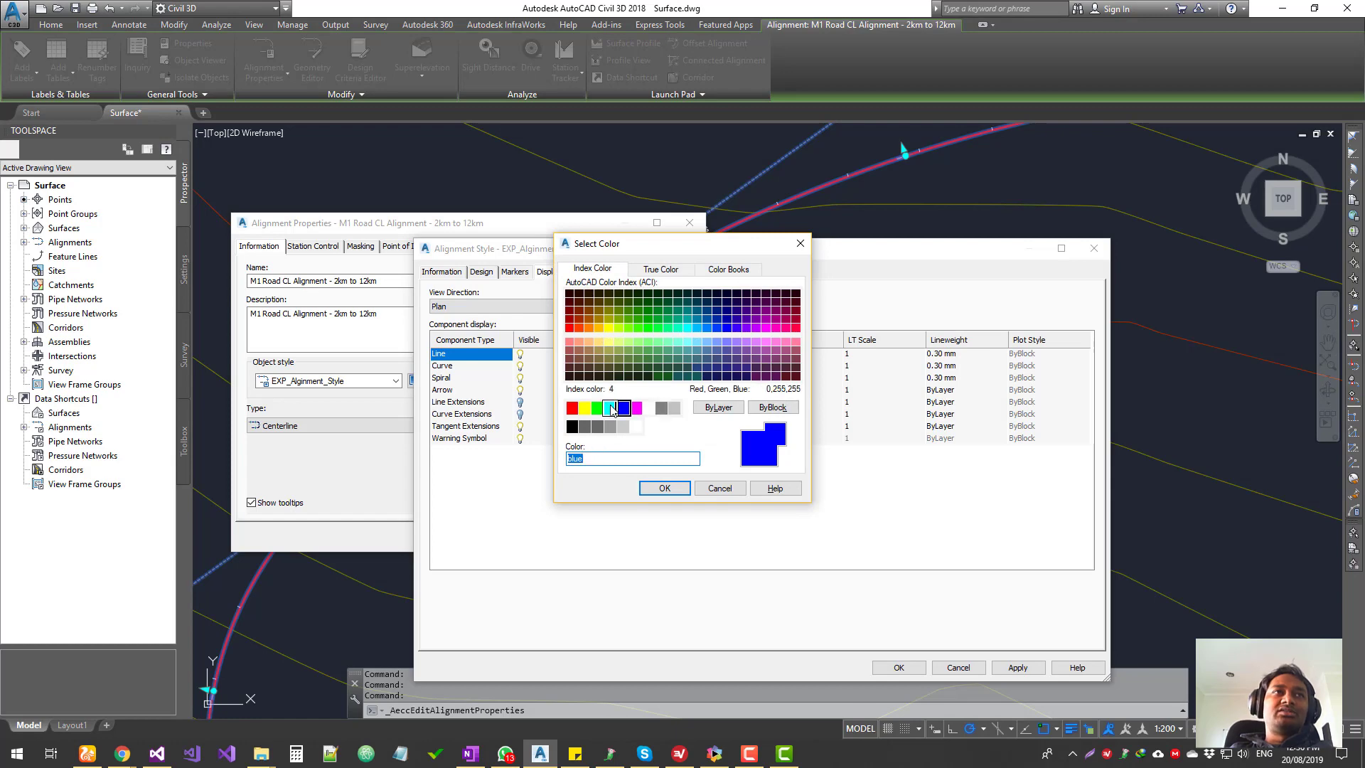
click(610, 408)
click(660, 488)
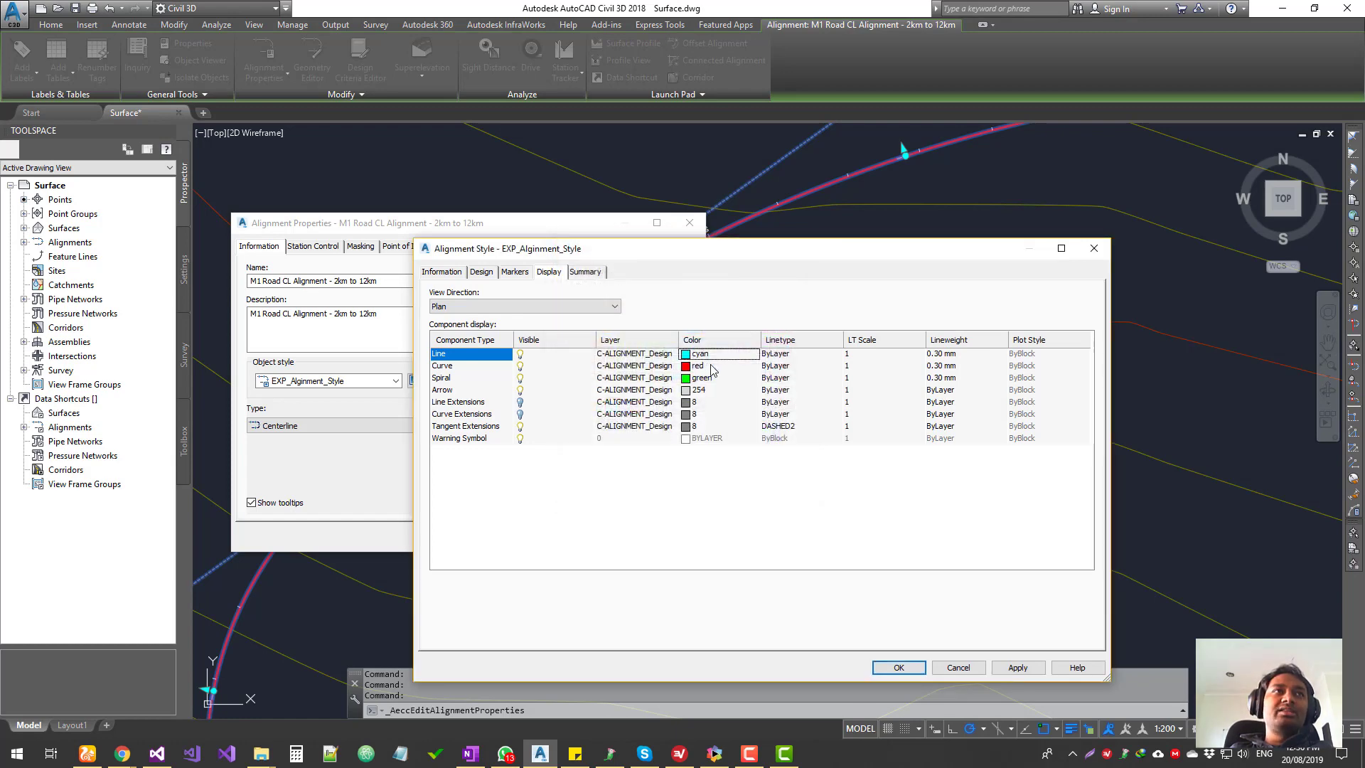
click(720, 367)
click(585, 408)
click(664, 488)
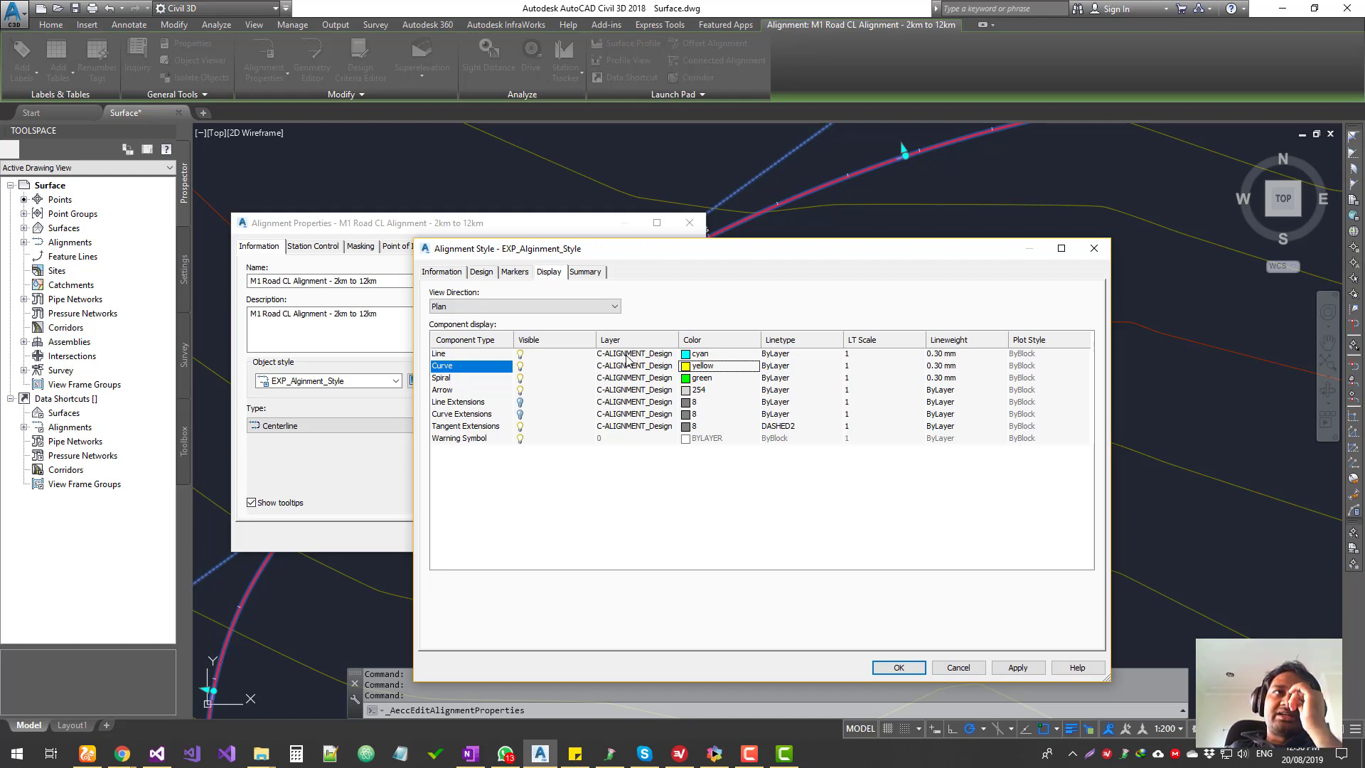
Save the style colour changes, close Alignment Properties, deselect, and pan to show the full alignment.
click(899, 667)
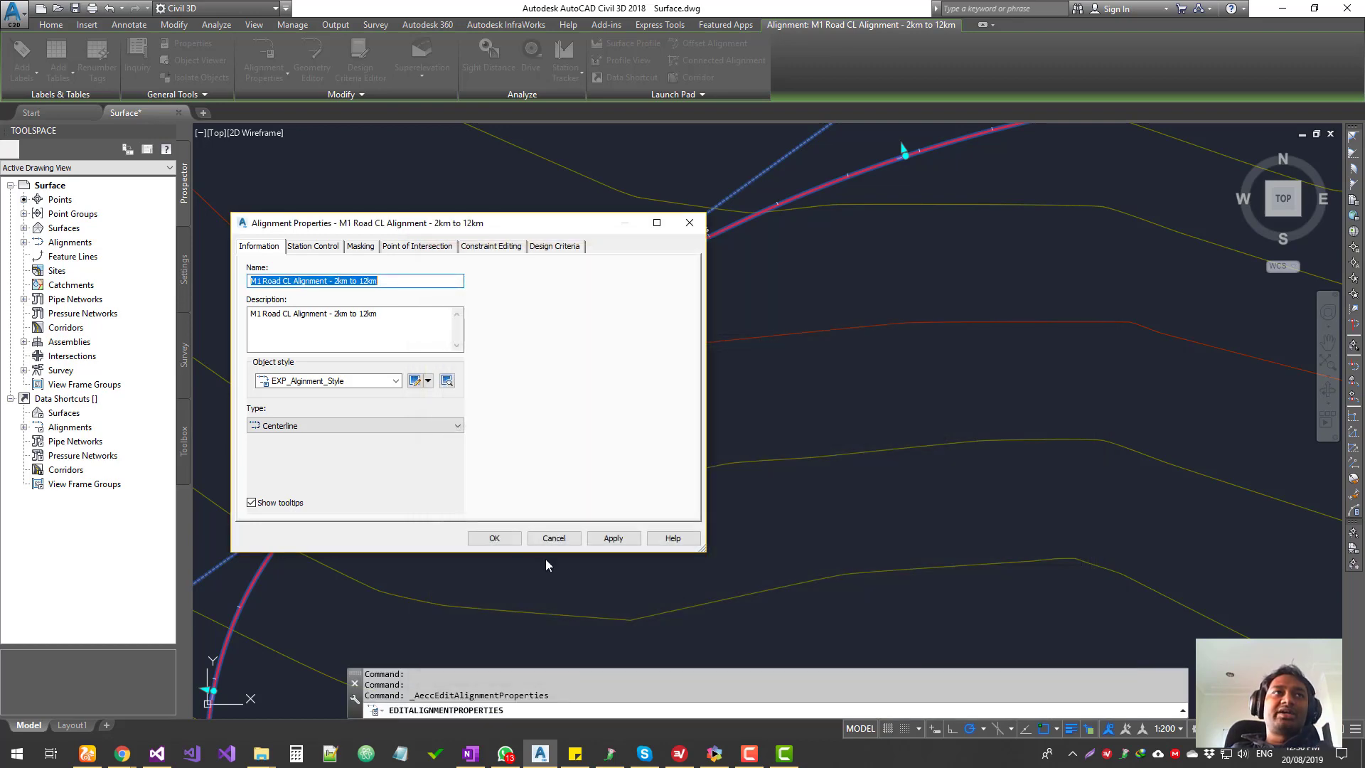
click(494, 539)
key(Escape)
scroll(618, 502, down, 5)
scroll(711, 463, up, 1)
middle_drag(627, 597, 623, 487)
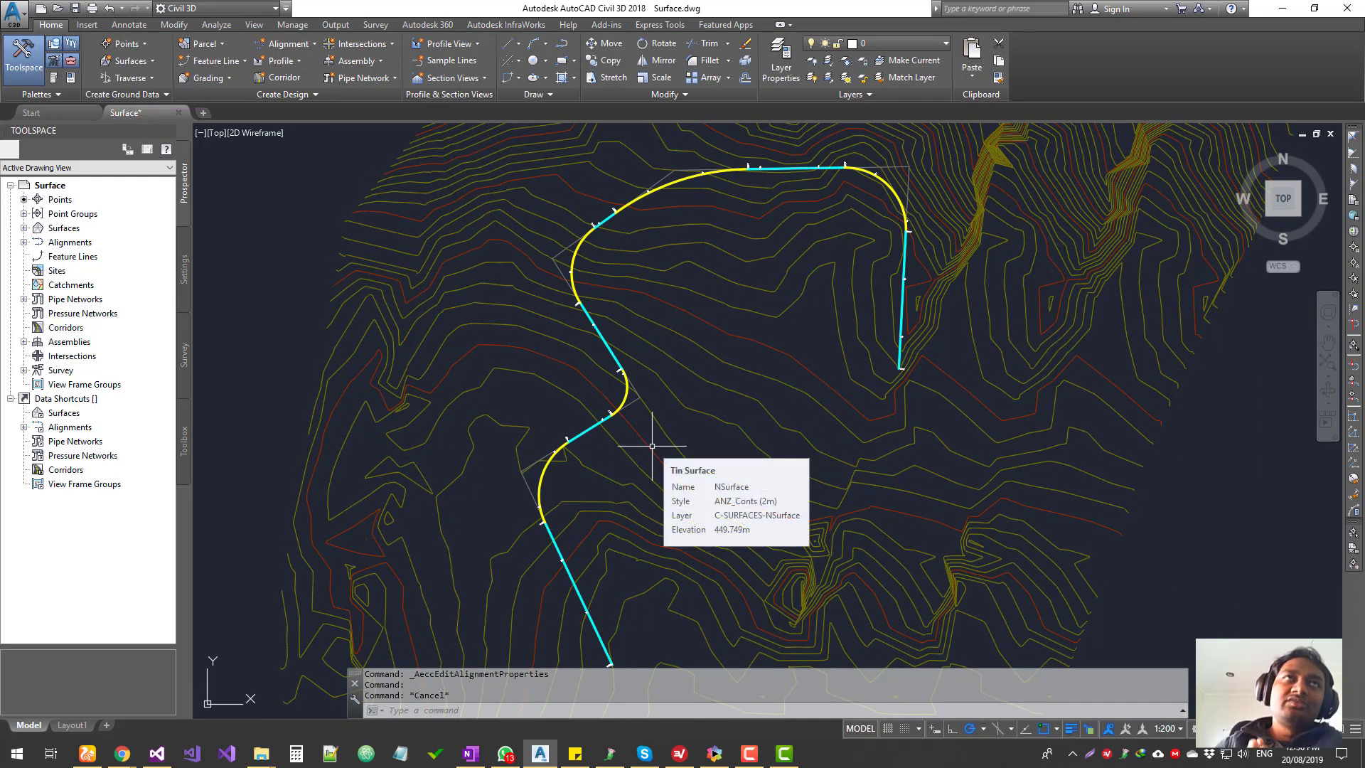